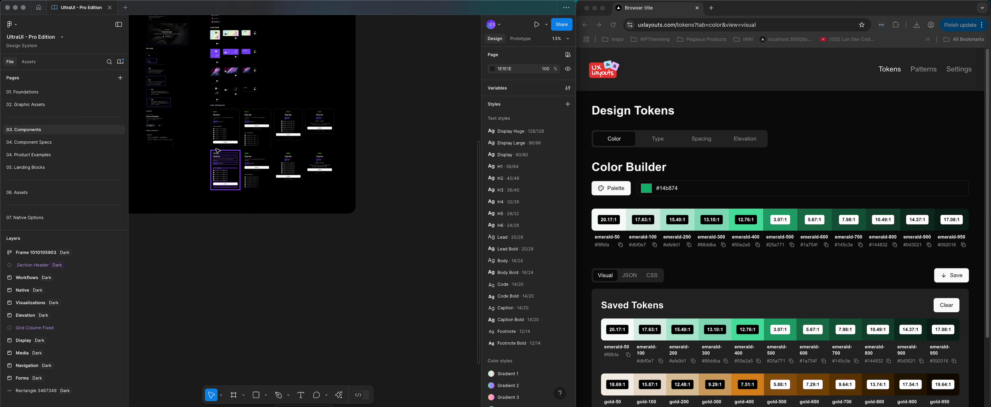
Examine the cards, pricing tables and chart components on the Components page
scroll(217, 151, "up", 6)
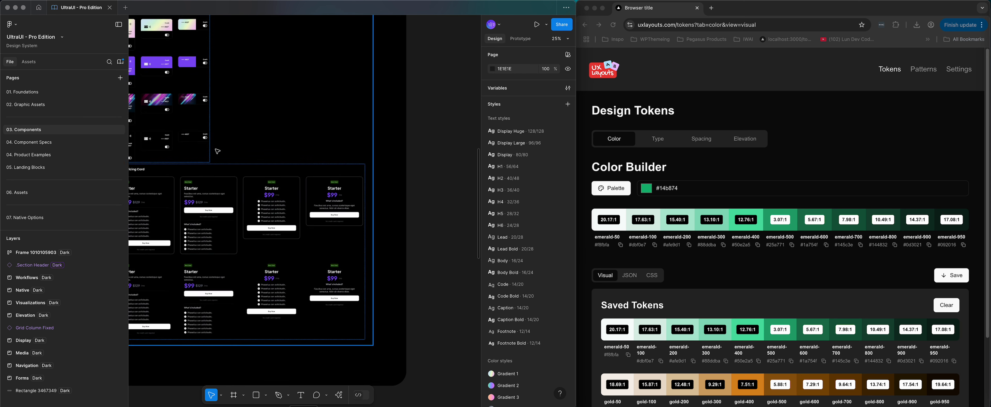
scroll(259, 165, "left", 4)
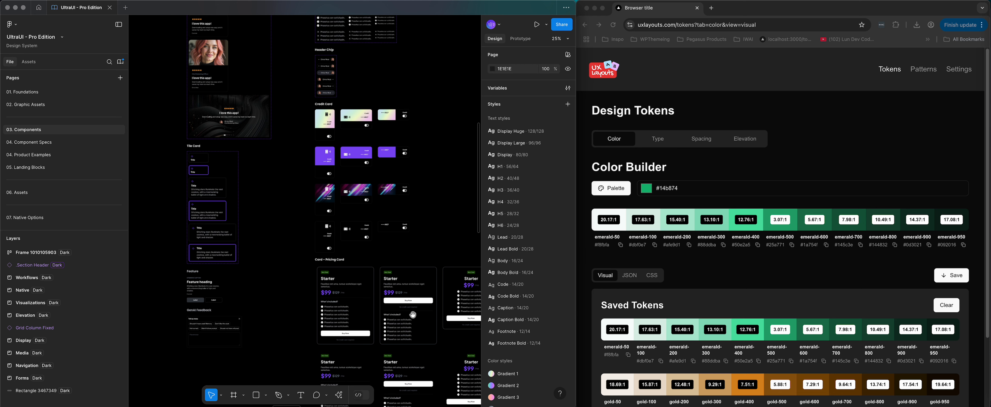
scroll(415, 315, "right", 10)
scroll(402, 236, "right", 8)
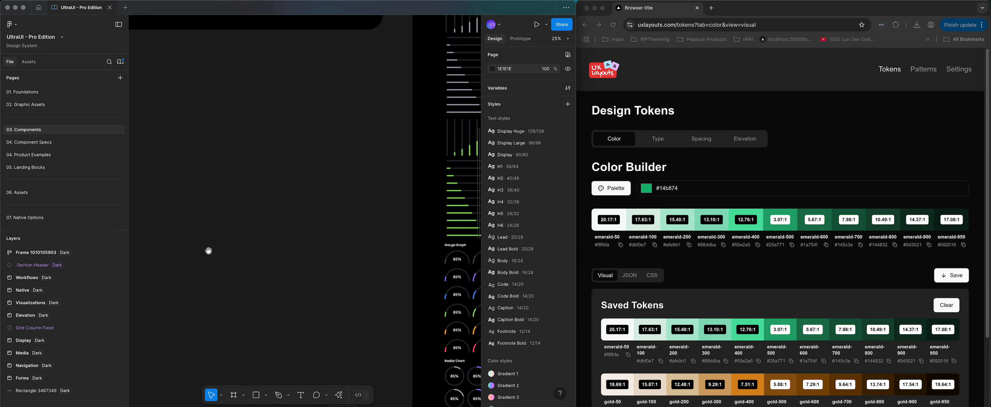
left_click_drag(398, 202, 340, 152)
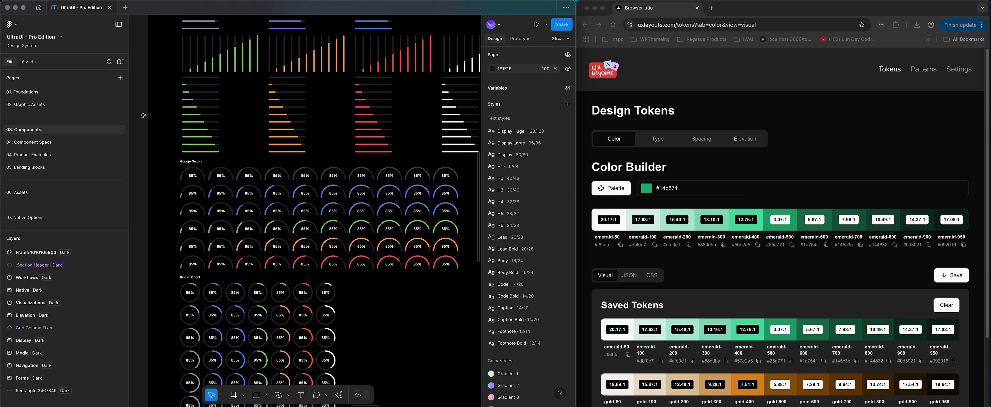
Open the 01. Foundations page and review the Color Palette frame from Neutral down to Gradients
left_click(66, 93)
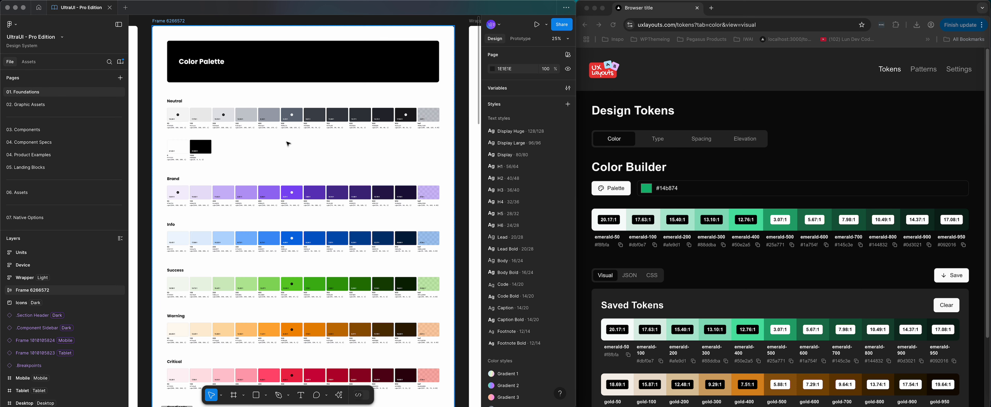
scroll(314, 235, "down", 3)
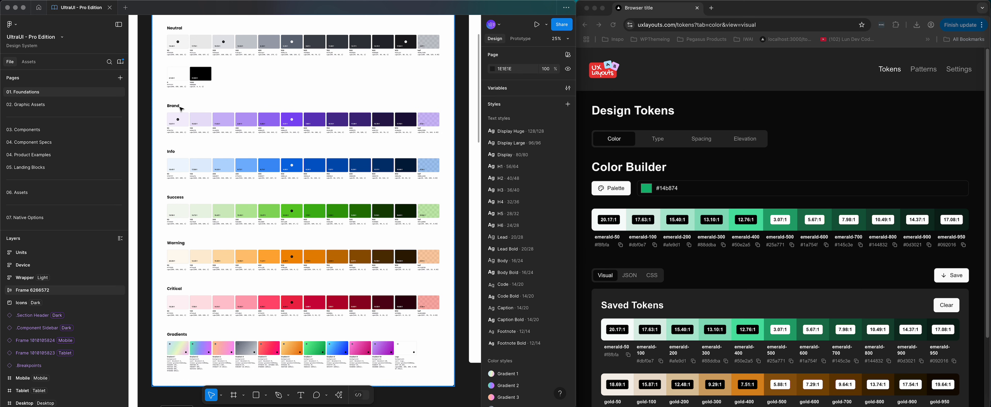
scroll(186, 127, "up", 5)
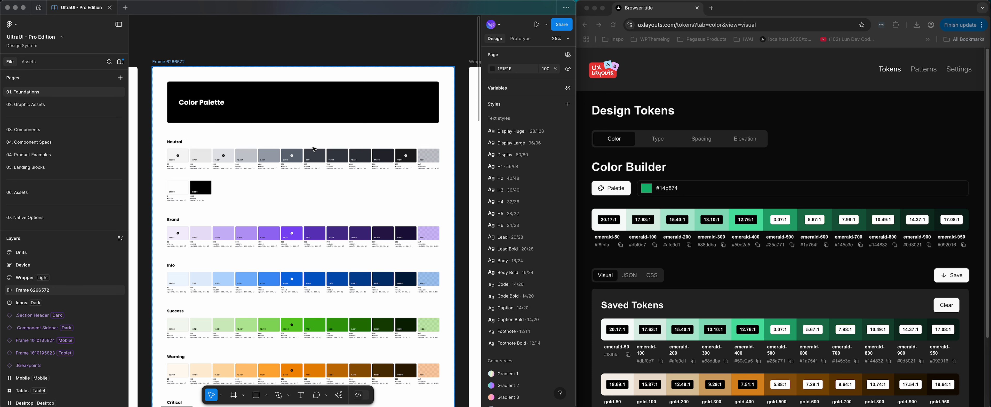
scroll(324, 165, "down", 2)
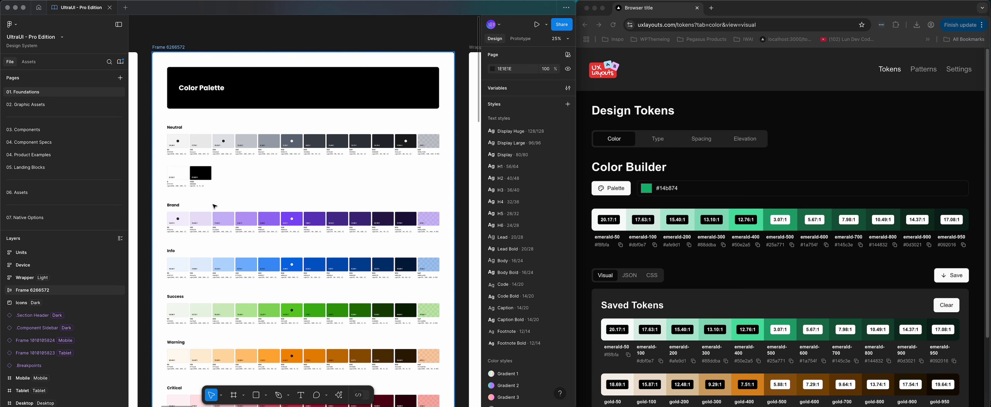
Open the variables window with nothing selected and widen it to show both the Light and Dark columns
left_click(432, 39)
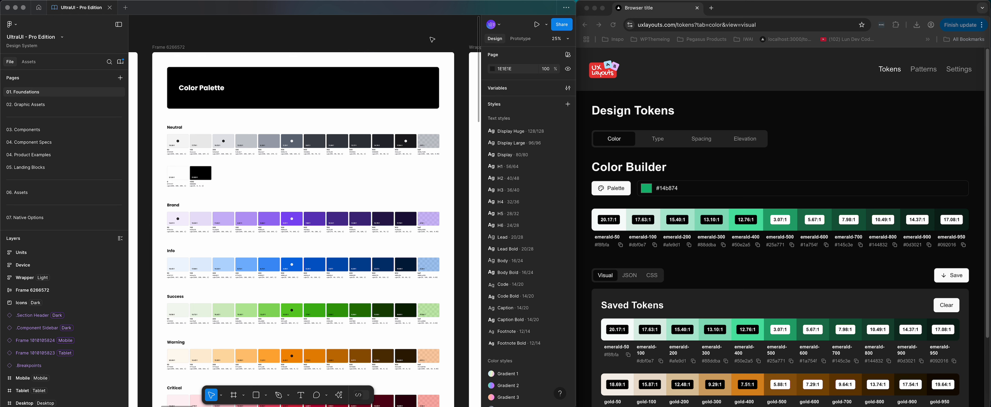
left_click(568, 89)
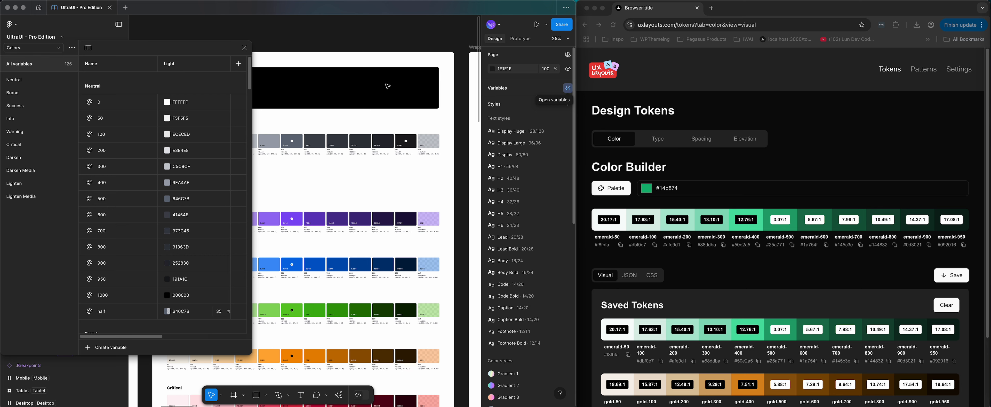
left_click_drag(203, 51, 330, 45)
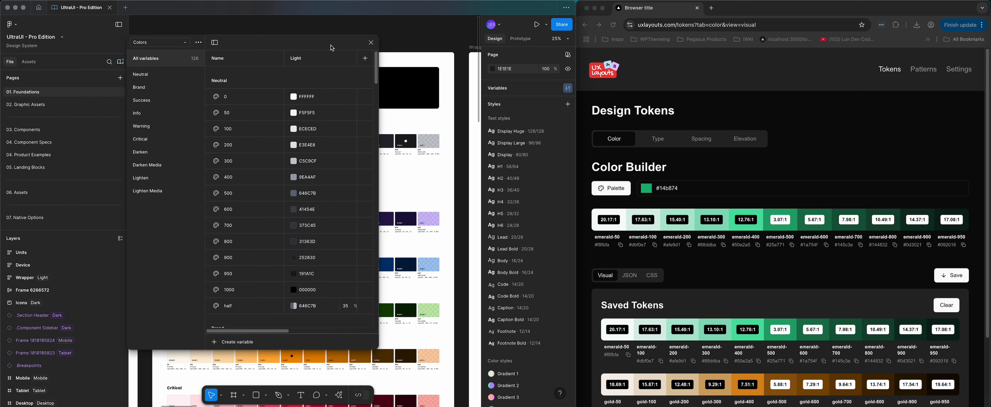
left_click_drag(379, 96, 544, 96)
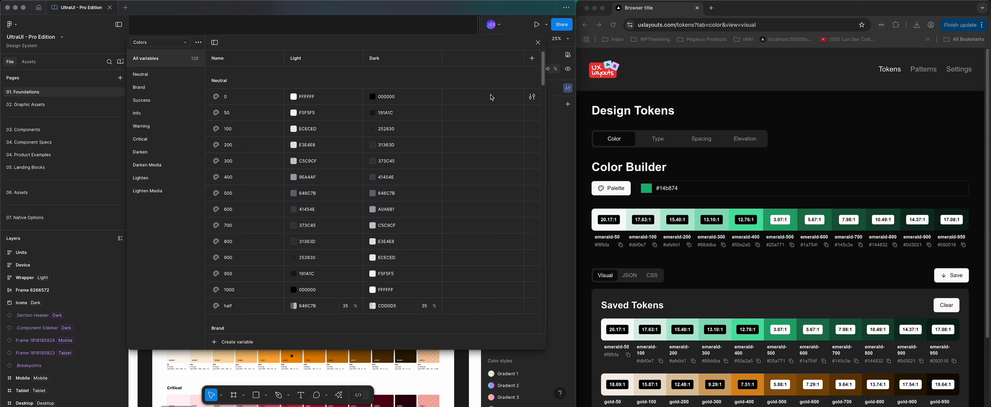
Review the Neutral group of the Colors collection, then show the Brand group's variables
left_click(160, 45)
left_click(161, 45)
left_click(148, 74)
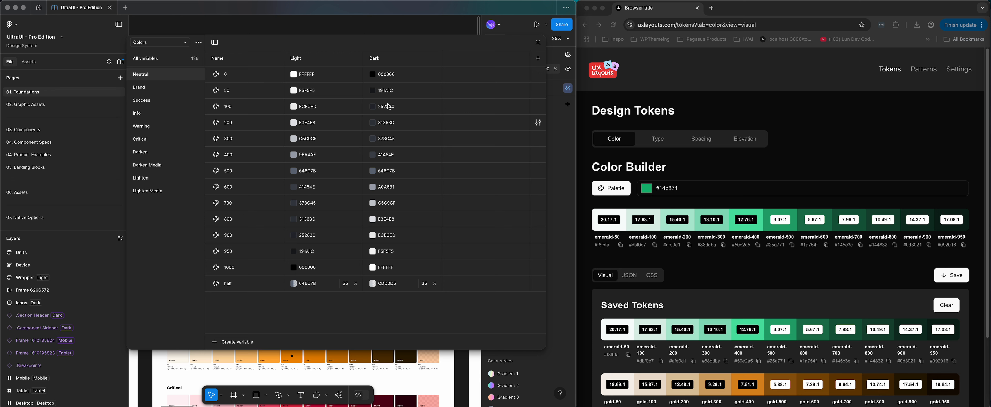
left_click(148, 87)
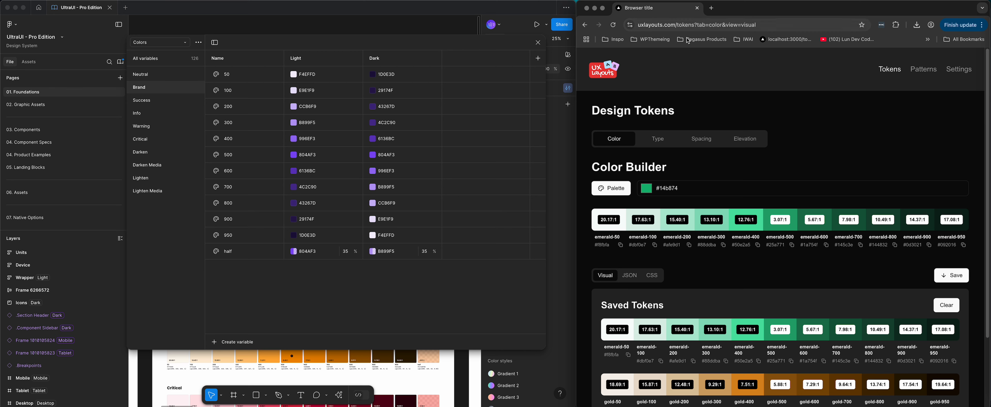
Look through the Type, Spacing and Elevation token builders in UX Layouts and return to the Color builder
left_click(658, 142)
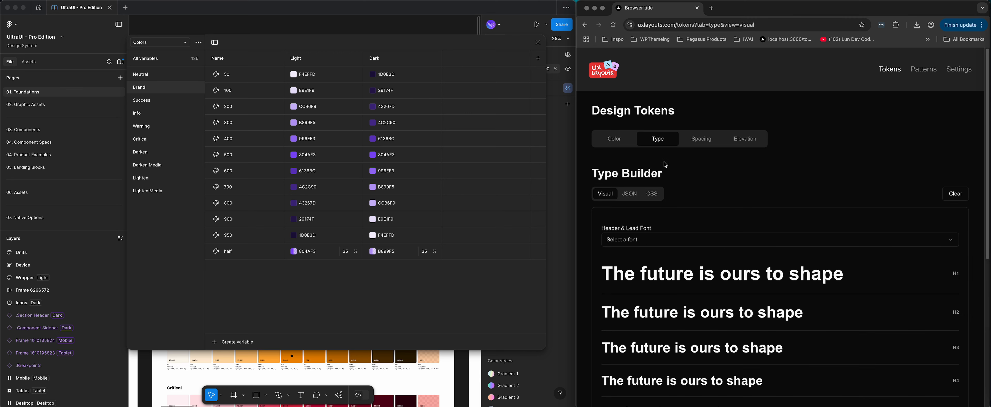
left_click(703, 142)
left_click(736, 145)
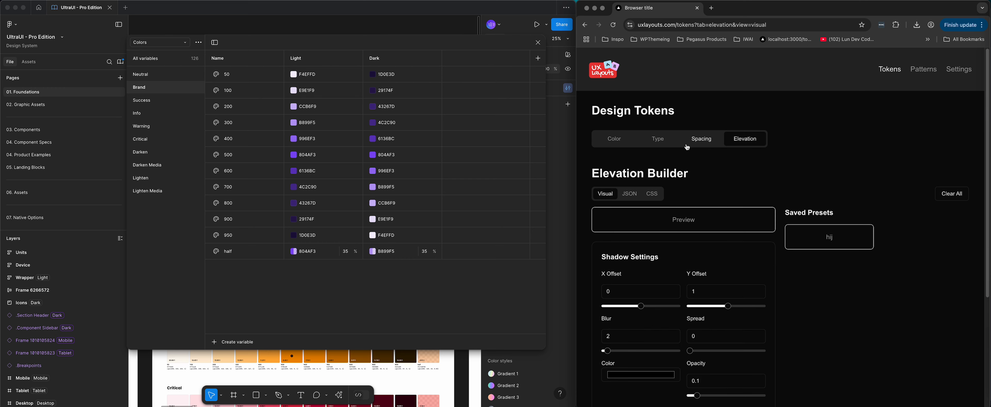
left_click(701, 140)
left_click(612, 140)
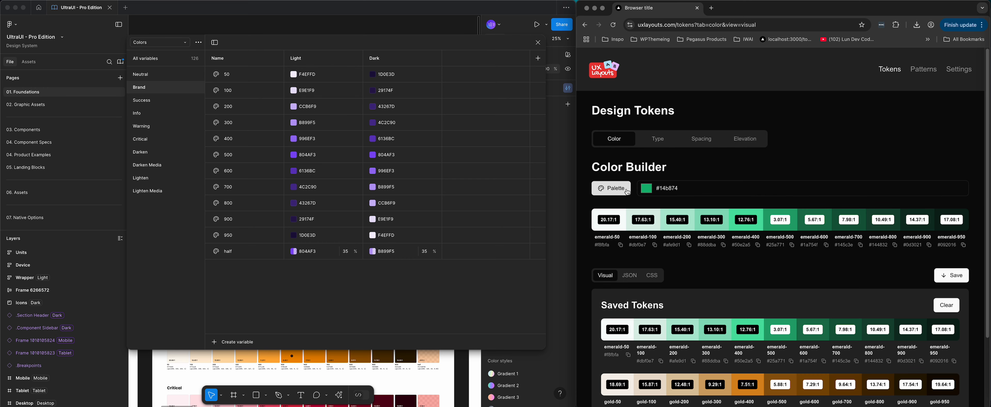
Choose the Deeppink preset from the palette as the Color Builder's base color
left_click(671, 190)
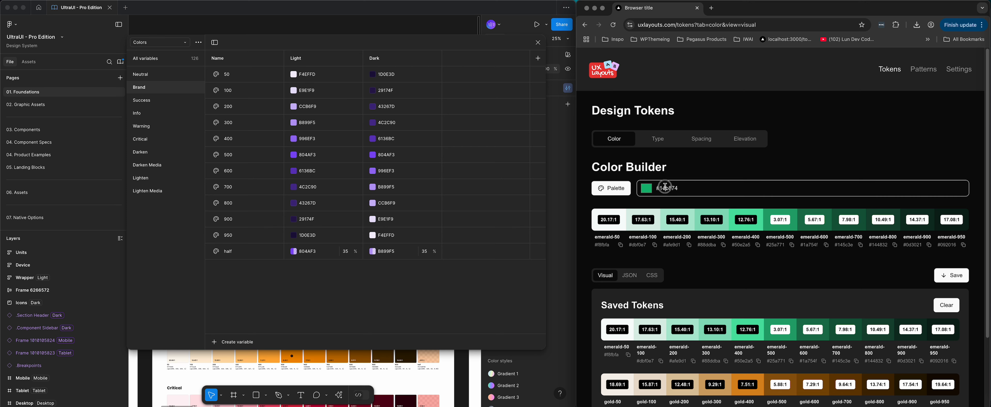
double_click(665, 187)
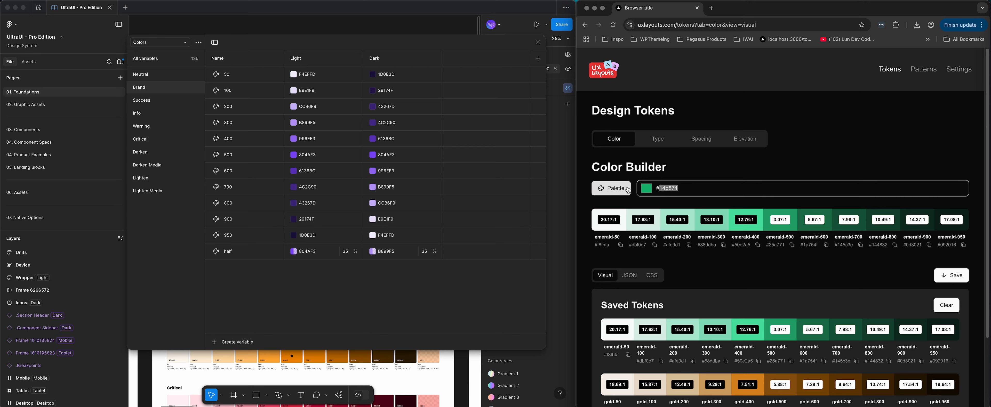
left_click(611, 189)
scroll(621, 192, "down", 5)
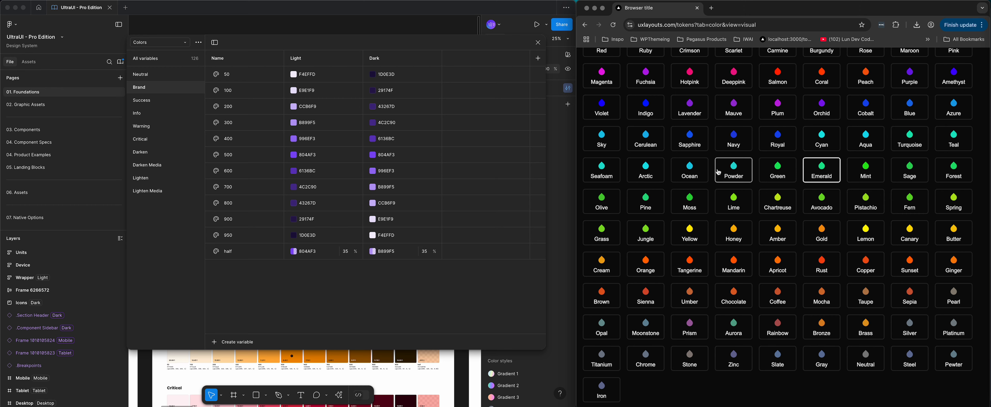
left_click(734, 77)
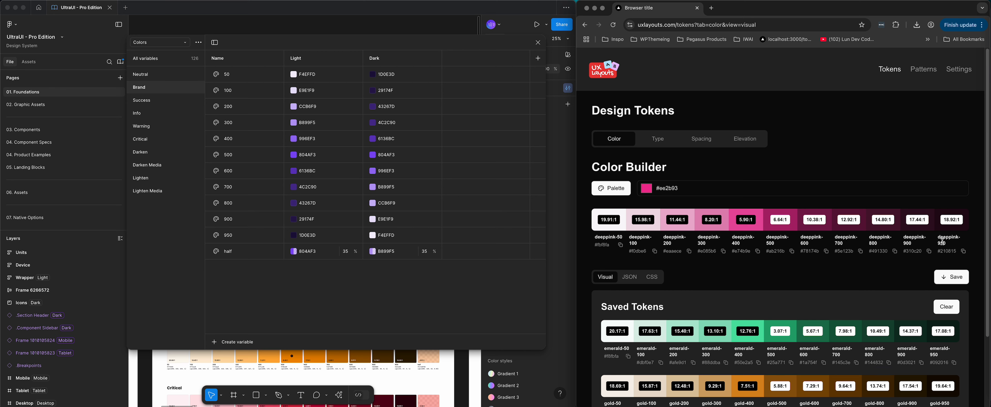
Check the theme, color value format and color ramp settings, then return to the design tokens
left_click(959, 70)
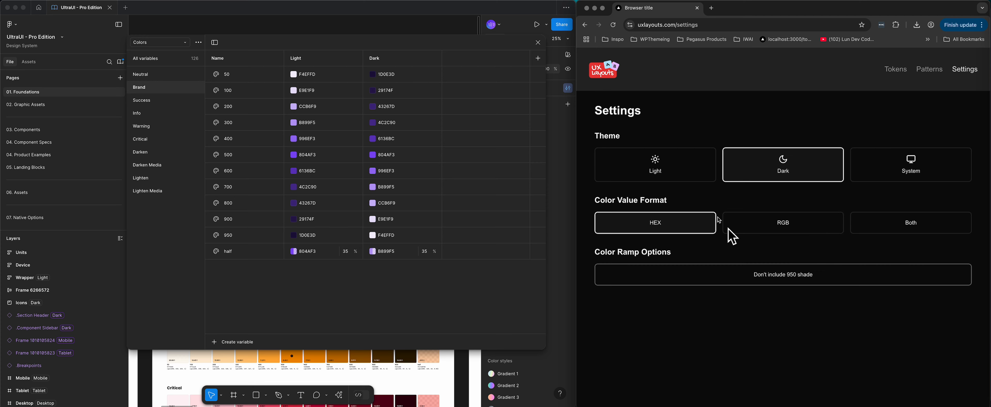
left_click(895, 70)
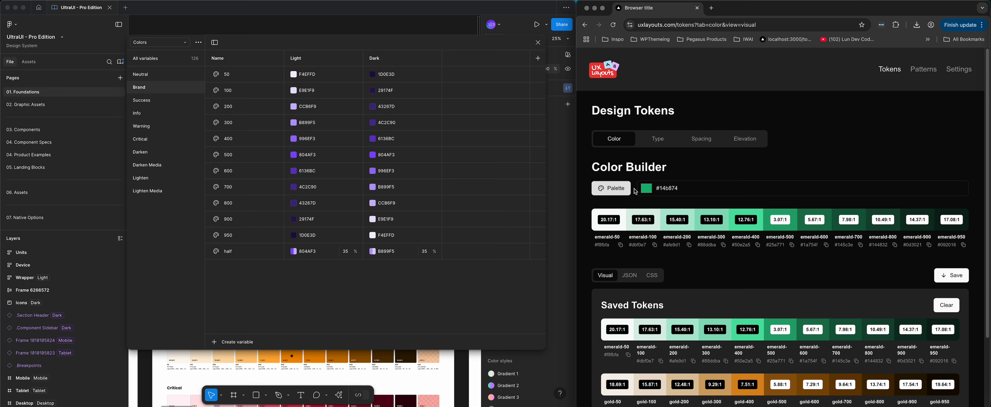
Adjust the Color Builder's base color by hue and shade to the light green #96c06d
left_click(645, 192)
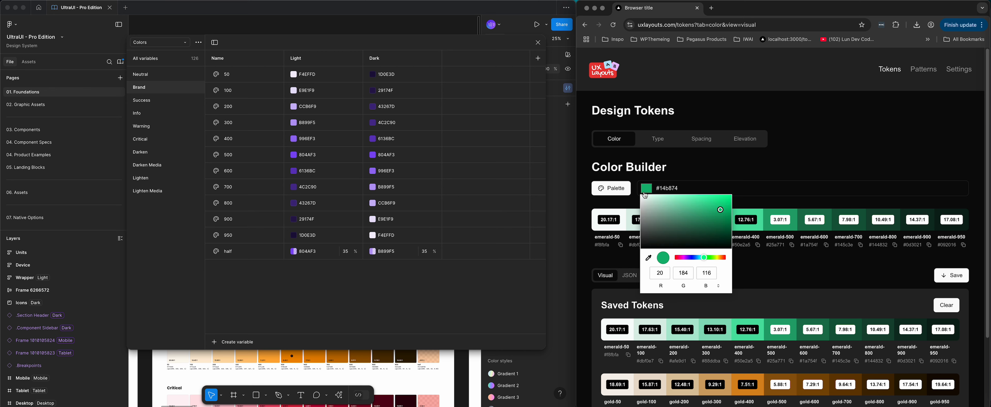
left_click(694, 260)
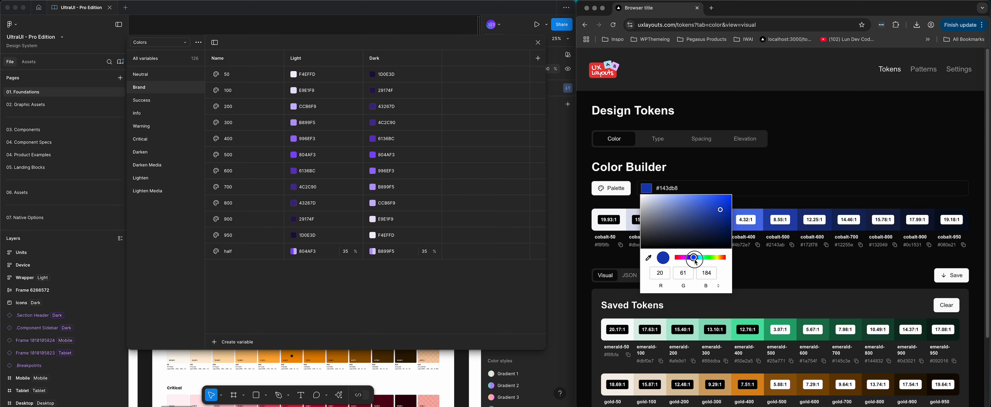
left_click_drag(696, 262, 705, 260)
left_click(698, 213)
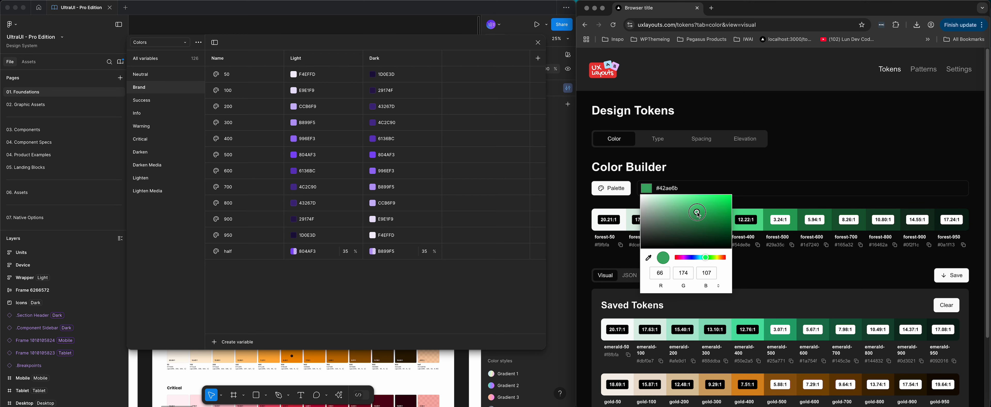
left_click_drag(698, 214, 680, 209)
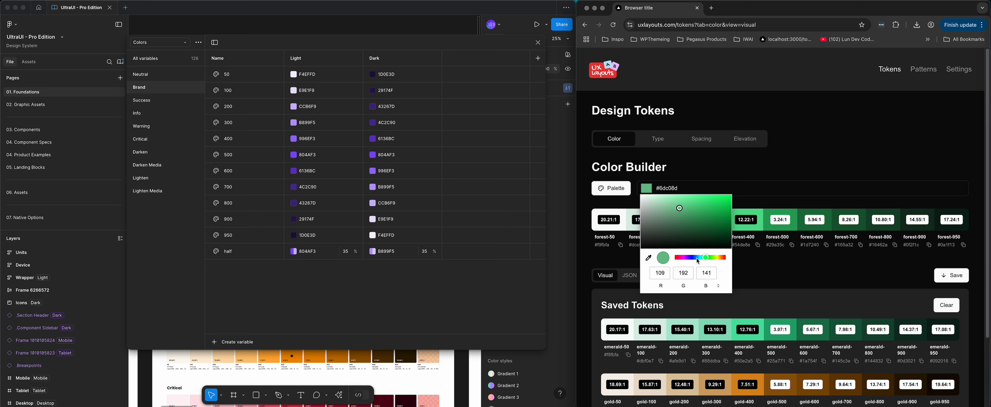
left_click_drag(697, 259, 714, 258)
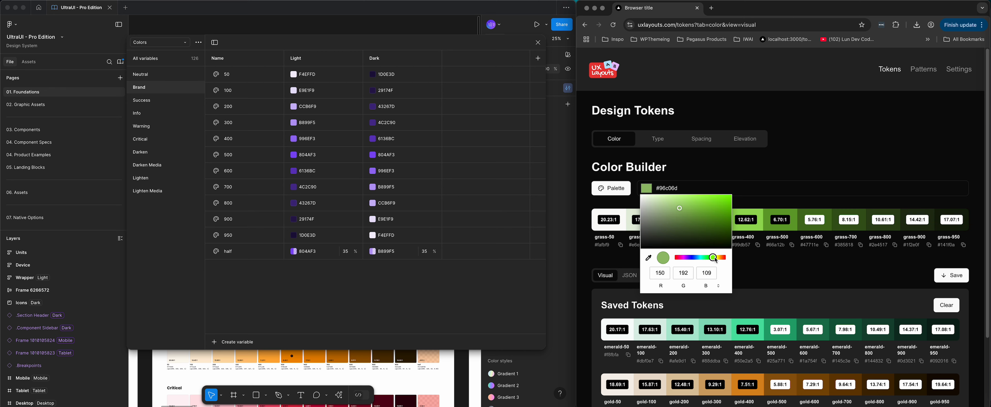
left_click(737, 183)
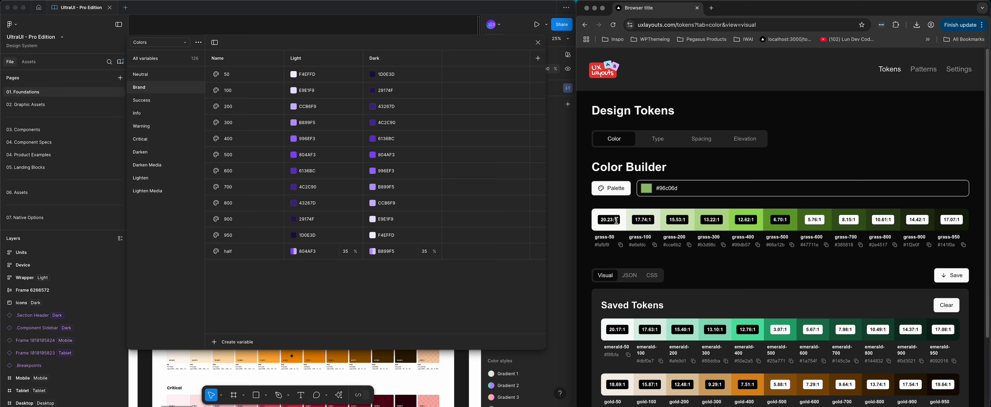
Replace the Color Builder's base color with the Coral preset from the palette
left_click(650, 191)
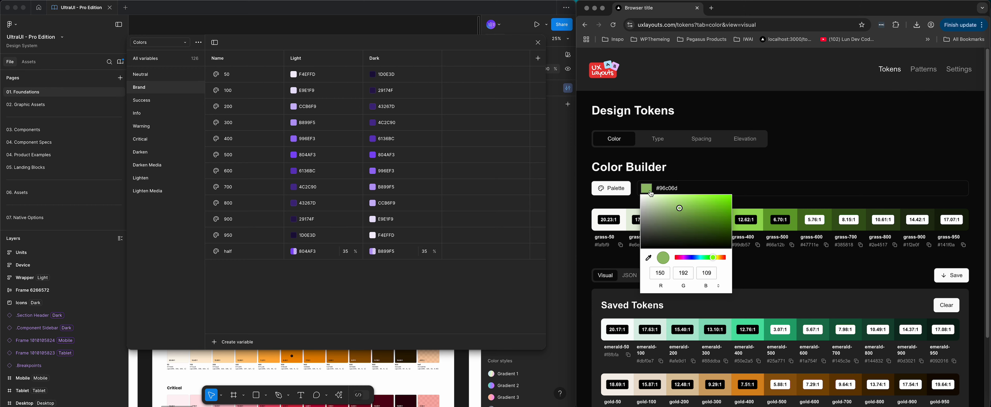
left_click(700, 257)
scroll(757, 264, "down", 10)
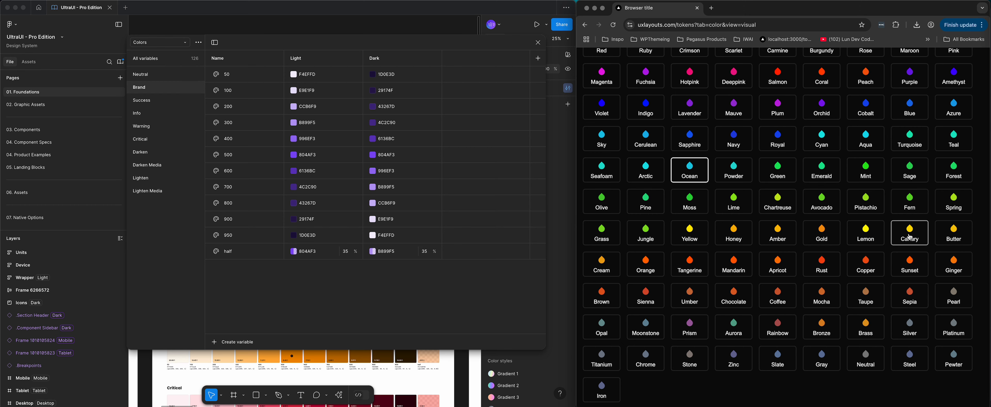
left_click(822, 76)
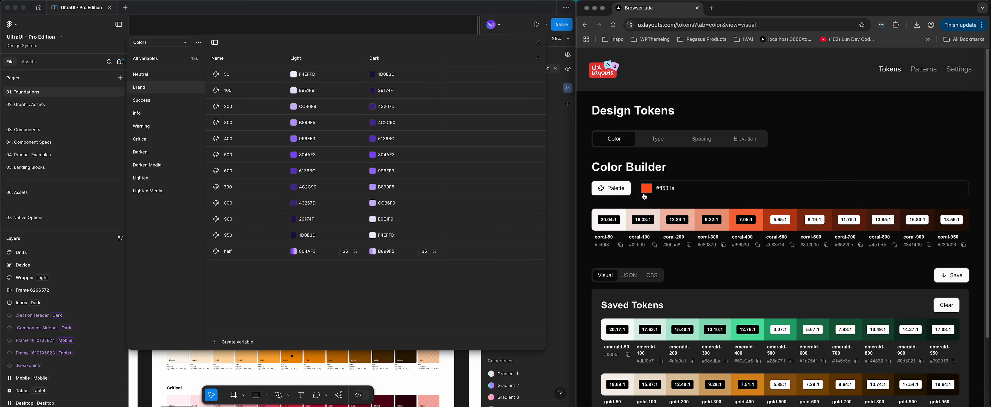
Copy the coral-50 hex value into the Light value of the Brand 50 variable
left_click(607, 248)
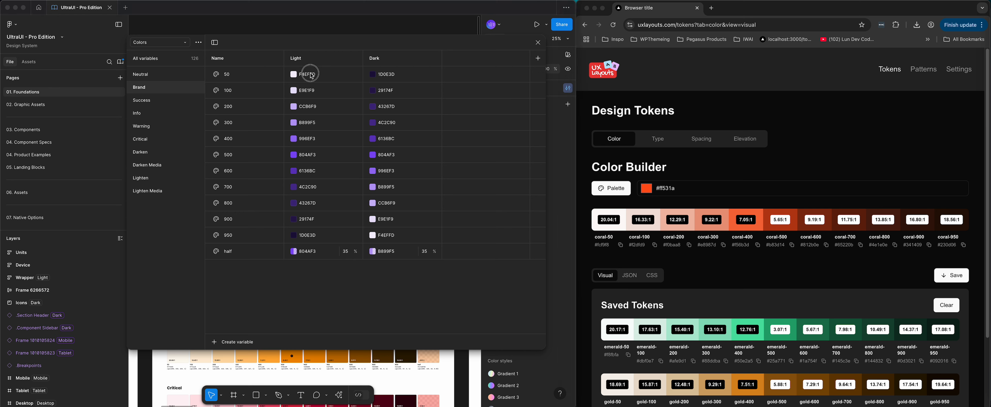
left_click(312, 83)
left_click(304, 75)
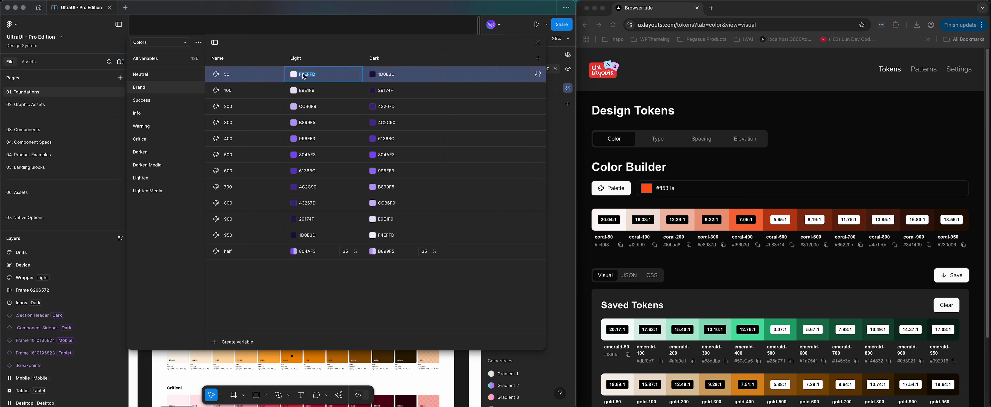
key("super+v")
Copy the coral-100 hex #f2dfd9 and coral-200 hex #f0baa8 into the Light values of Brand 100 and 200
left_click(654, 245)
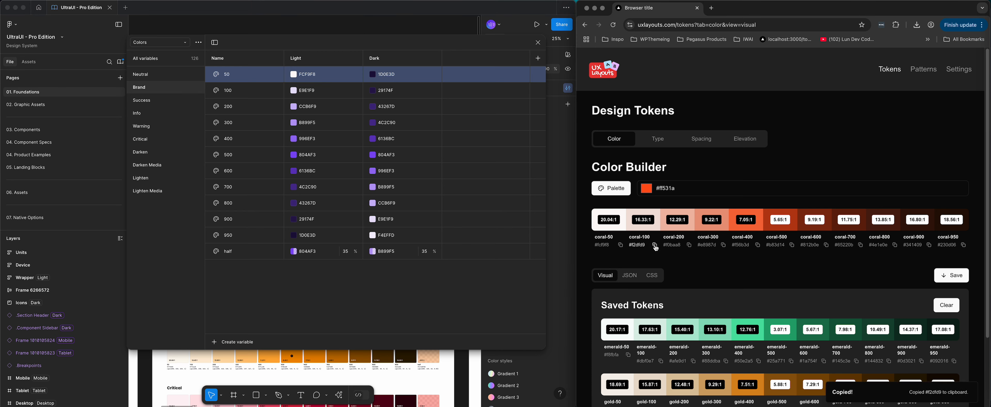
double_click(306, 91)
key("super+v")
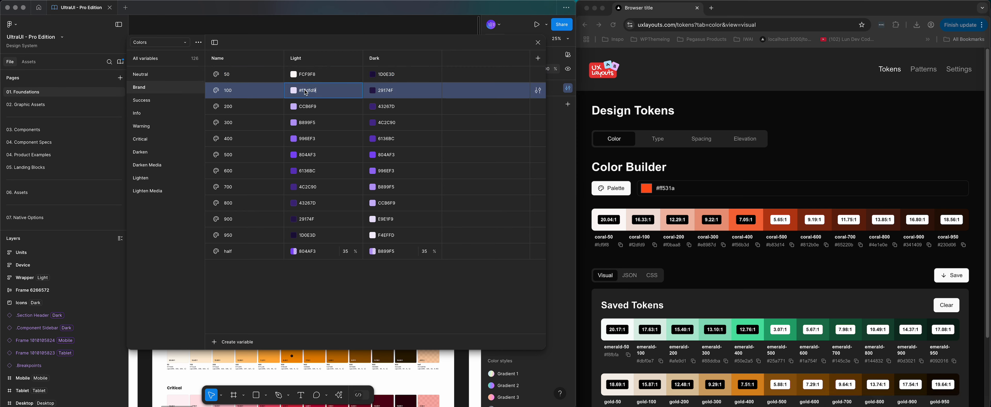
left_click(693, 247)
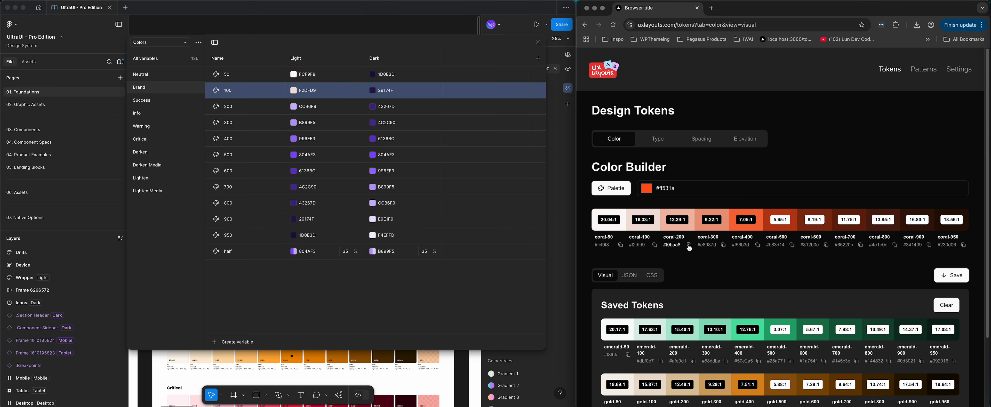
left_click(689, 246)
double_click(307, 107)
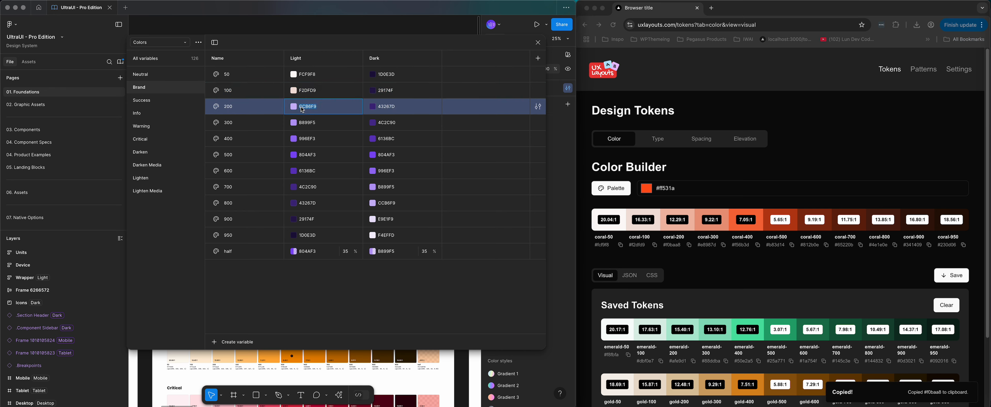
key("super+v")
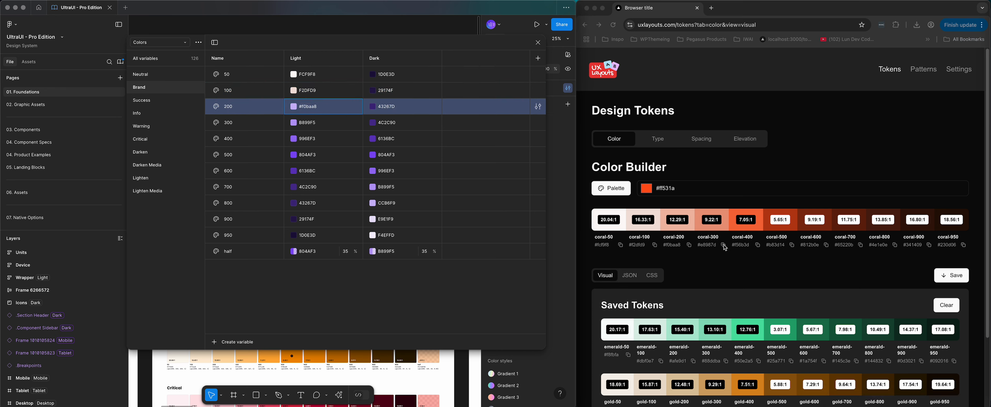
Copy the coral-300 hex #e8987d and coral-400 hex #f56b3d into the Light values of Brand 300 and 400
left_click(723, 247)
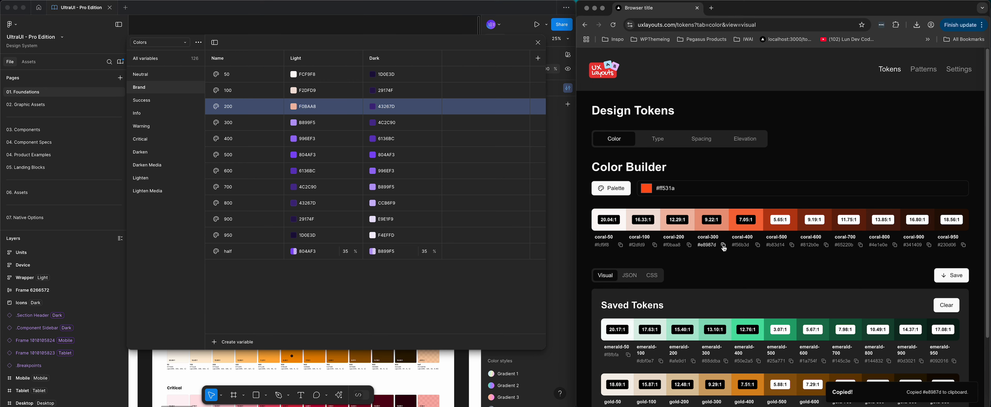
double_click(317, 125)
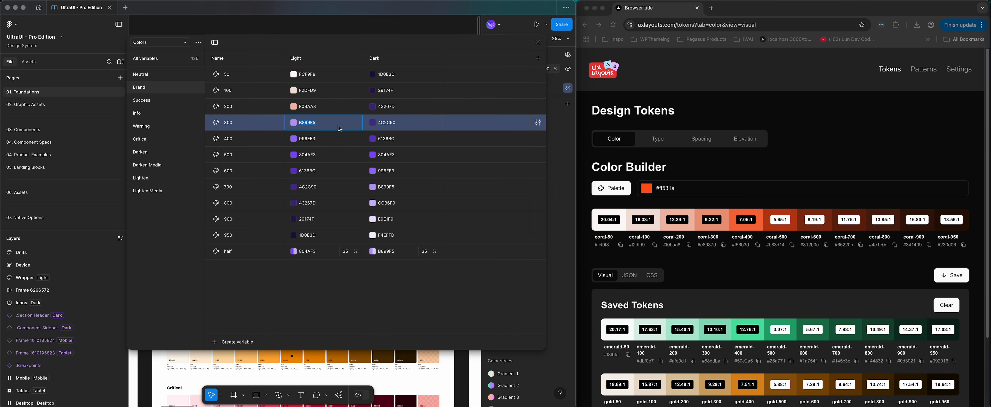
left_click(724, 245)
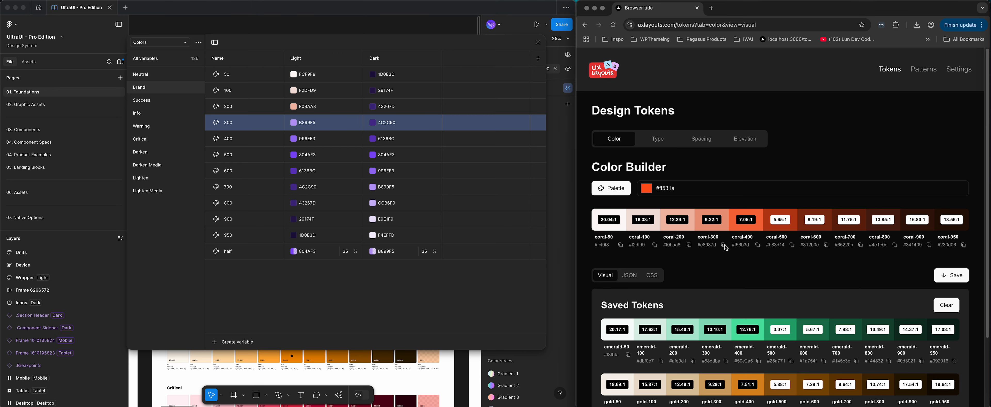
double_click(311, 122)
key("super+v")
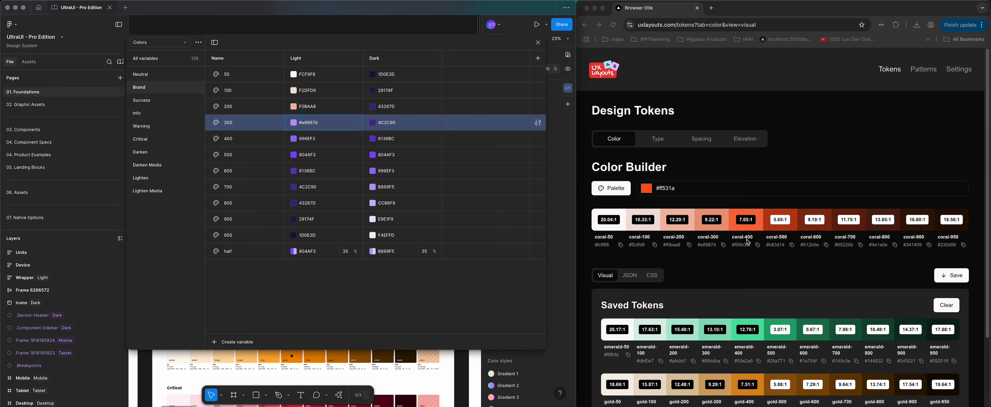
left_click(758, 245)
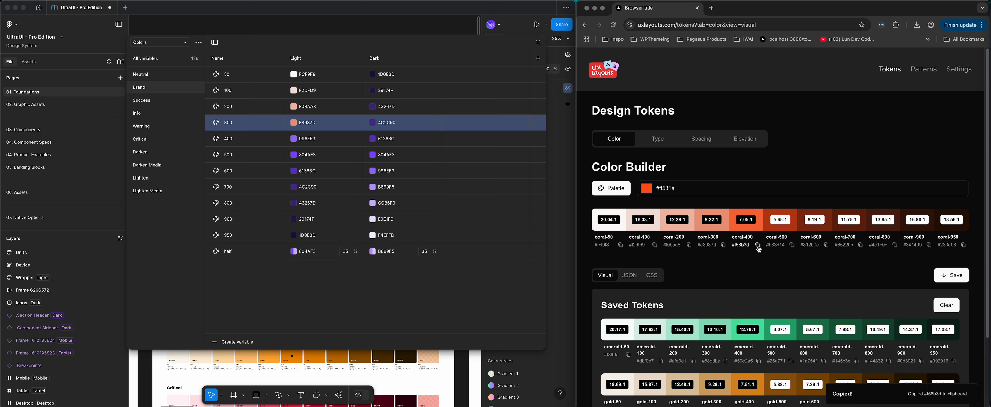
double_click(315, 141)
key("super+v")
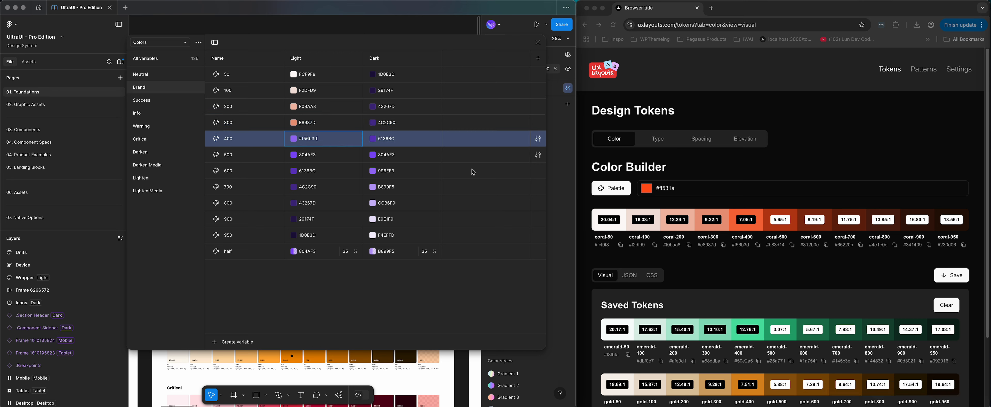
Copy the coral-500 hex #b83d14 and coral-600 hex #812b0e into the Light values of Brand 500 and 600
left_click(792, 245)
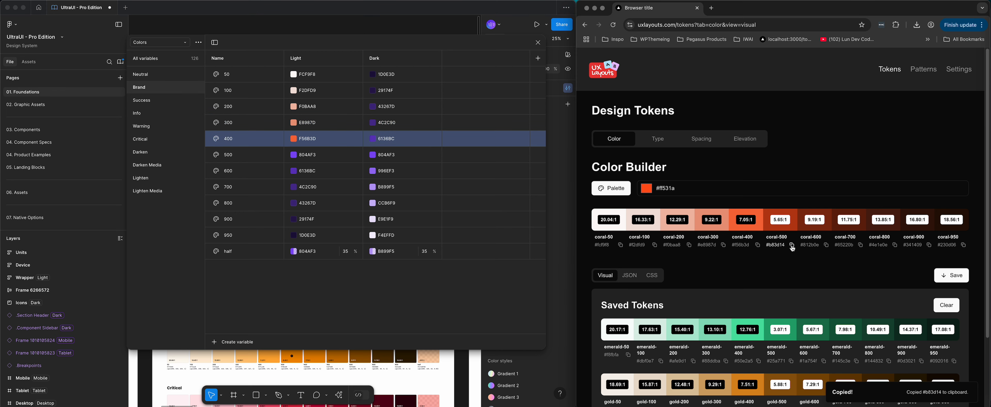
double_click(307, 160)
key("super+v")
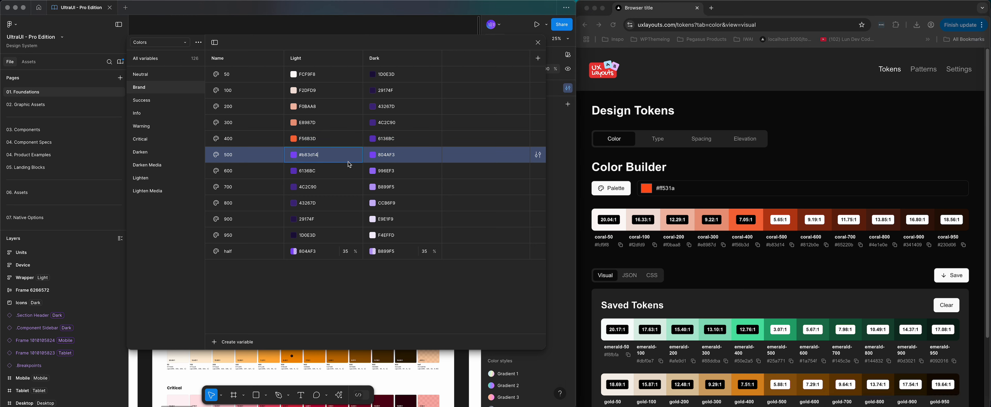
left_click(826, 246)
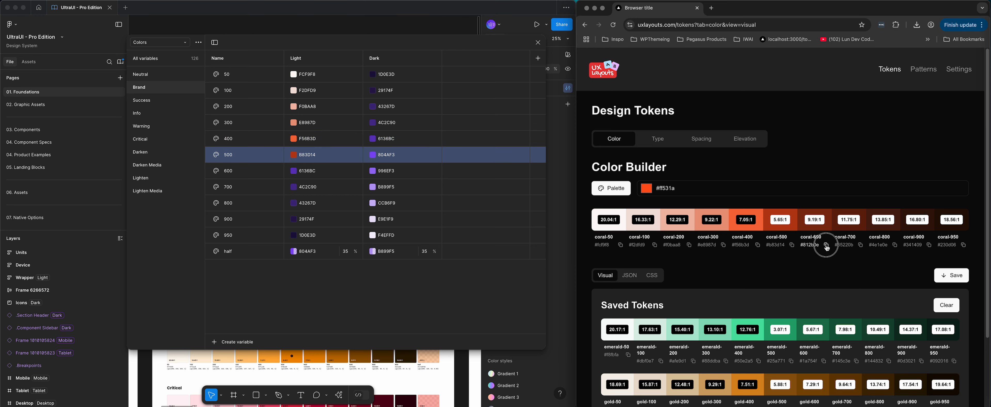
double_click(306, 177)
key("super+v")
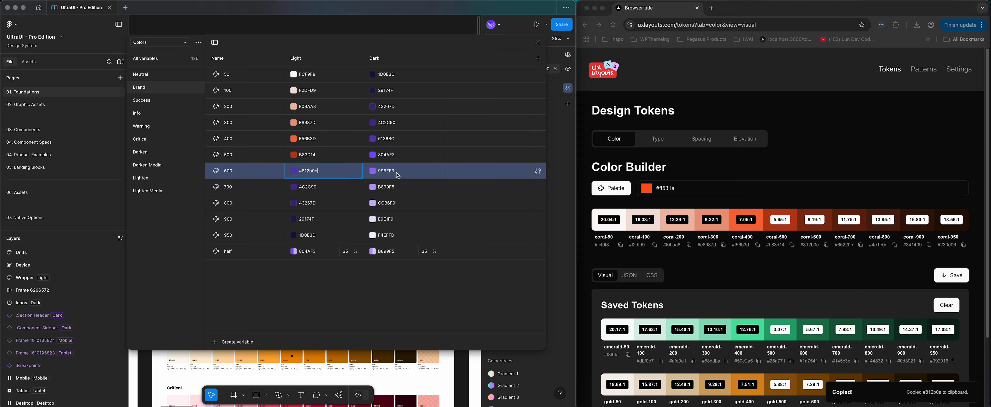
Copy the coral-700 hex #65220b and coral-800 hex #4e1e0e into the Light values of Brand 700 and 800
left_click(859, 246)
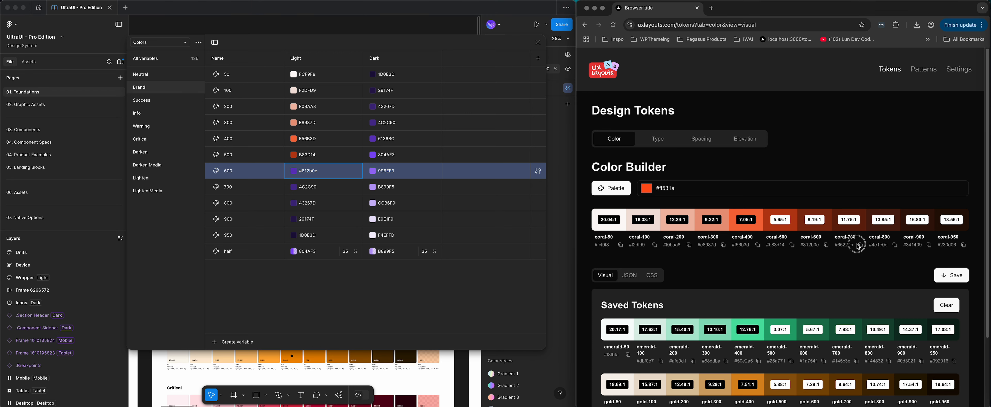
double_click(318, 188)
key("super+v")
left_click(894, 245)
left_click(318, 240)
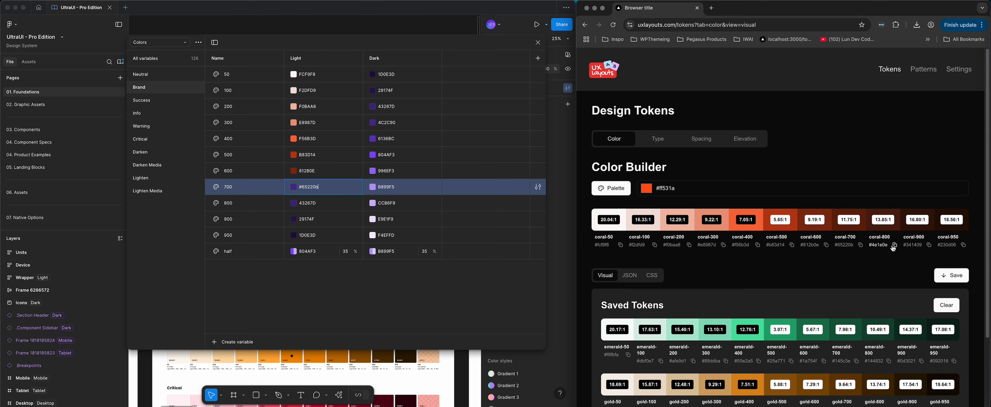
double_click(303, 210)
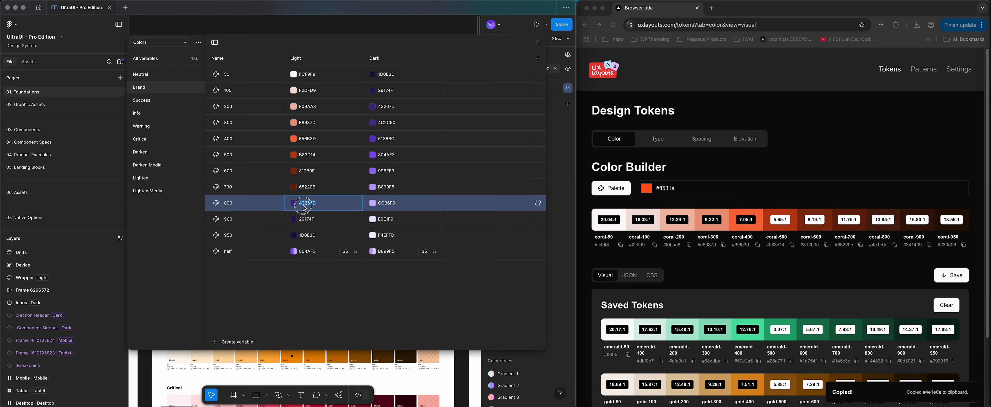
key("super+v")
Copy the coral-900 hex #341409 into the Light value of the Brand 900 variable
left_click(911, 246)
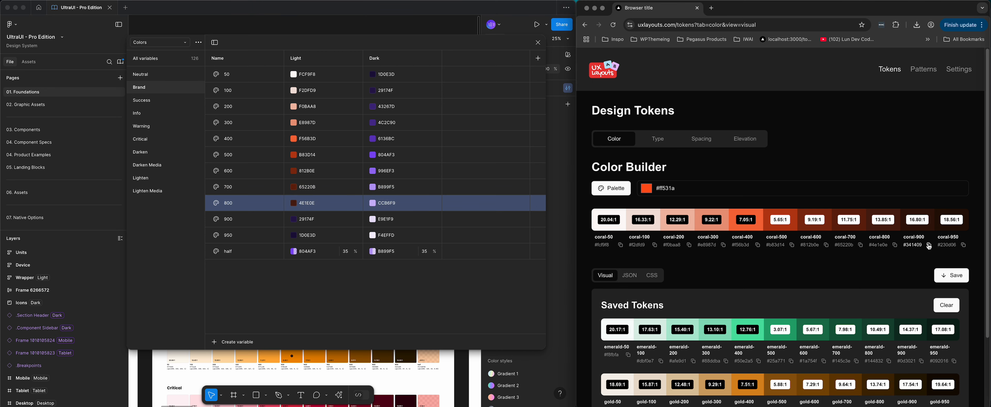
left_click(928, 245)
double_click(309, 220)
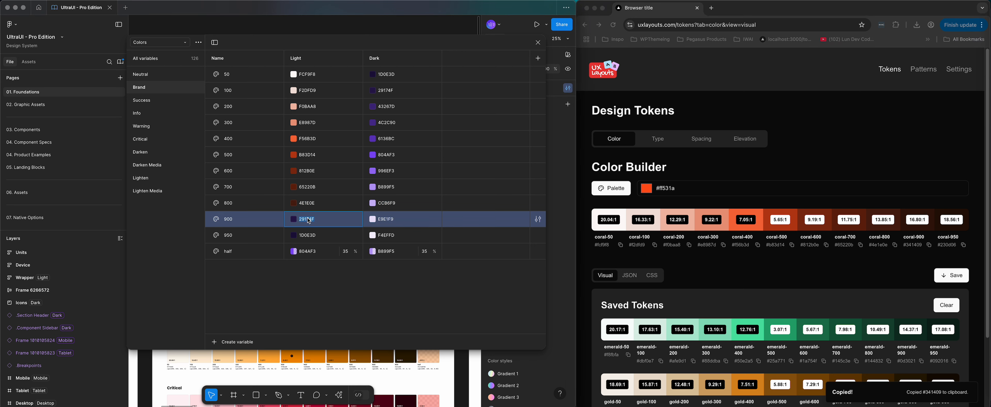
key("super+v")
Copy the coral-950 hex #230d06 into the Light value of Brand 950, replacing the whole existing value
left_click(951, 245)
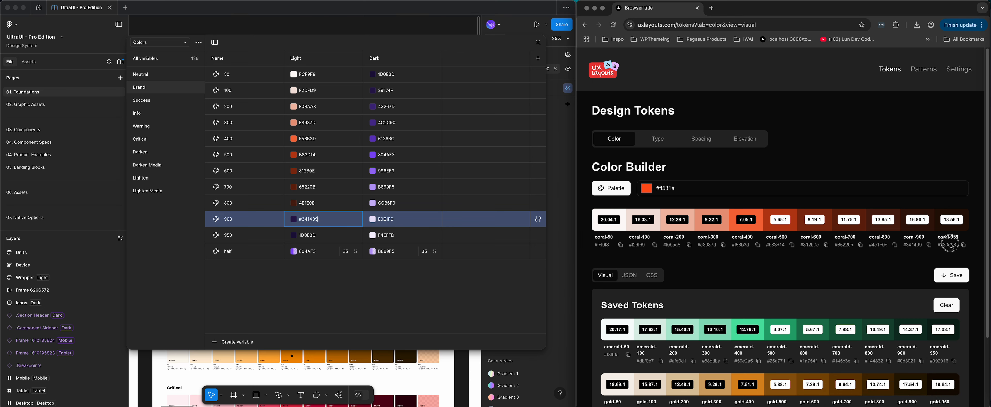
left_click(963, 245)
double_click(305, 237)
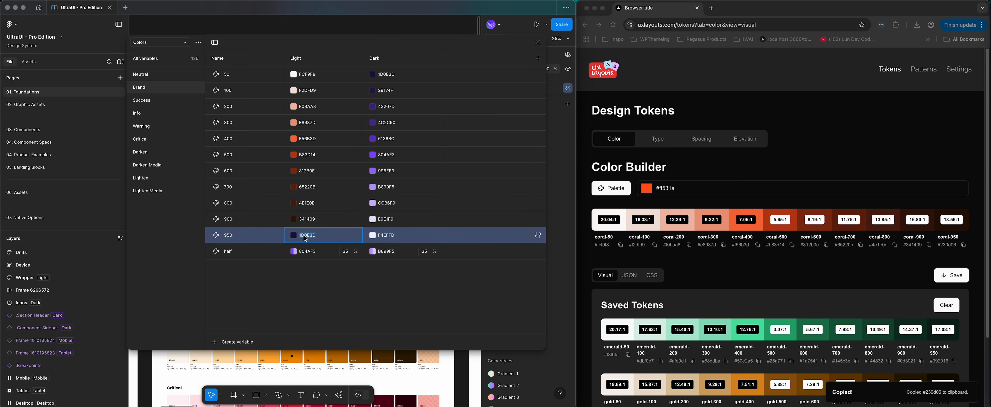
key("super+v")
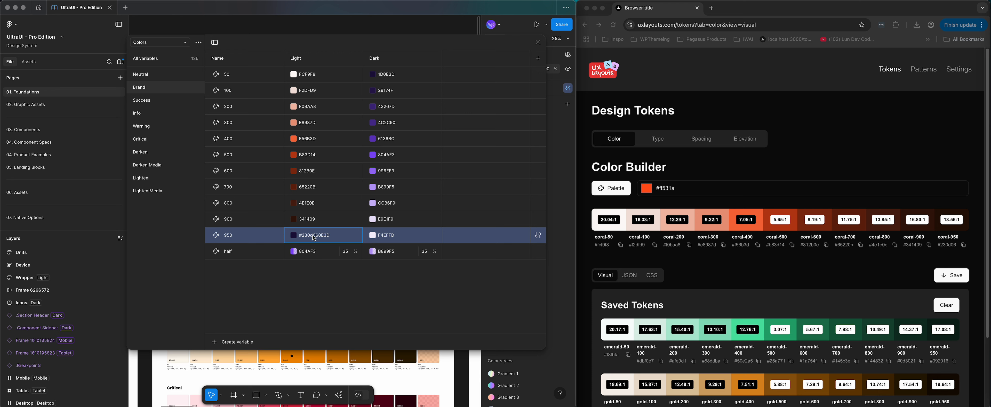
double_click(314, 238)
key("super+v")
Copy the Brand 500 Light value B83D14 into the Light value of the half variable
double_click(312, 155)
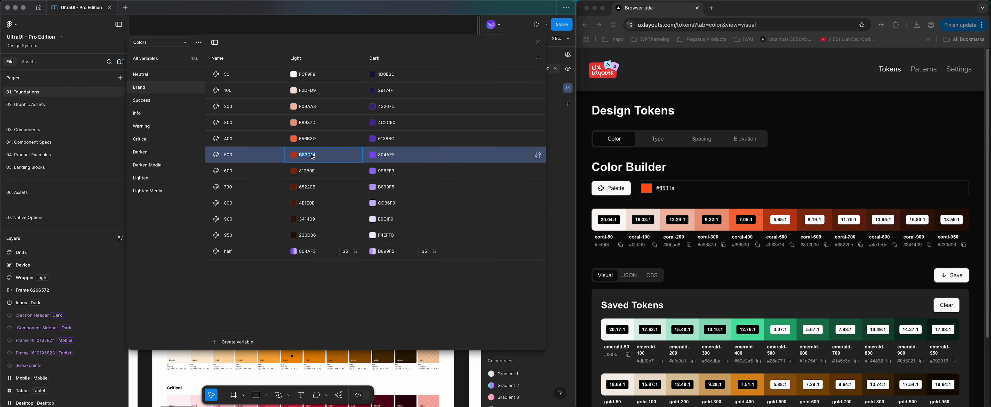
double_click(313, 252)
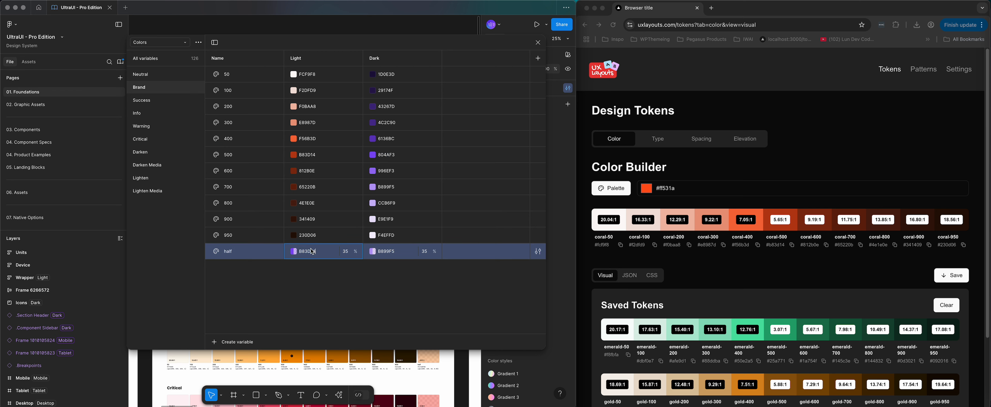
key("Return")
Mirror the Light values of Brand 50 (FCF9F8) and 100 (F2DFD9) into the Dark values of Brand 950 and 900
double_click(308, 75)
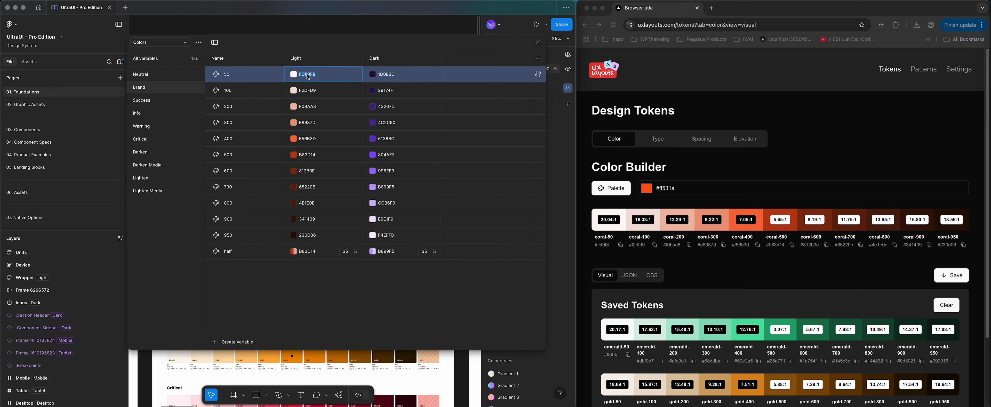
left_click(382, 235)
key("ctrl+v")
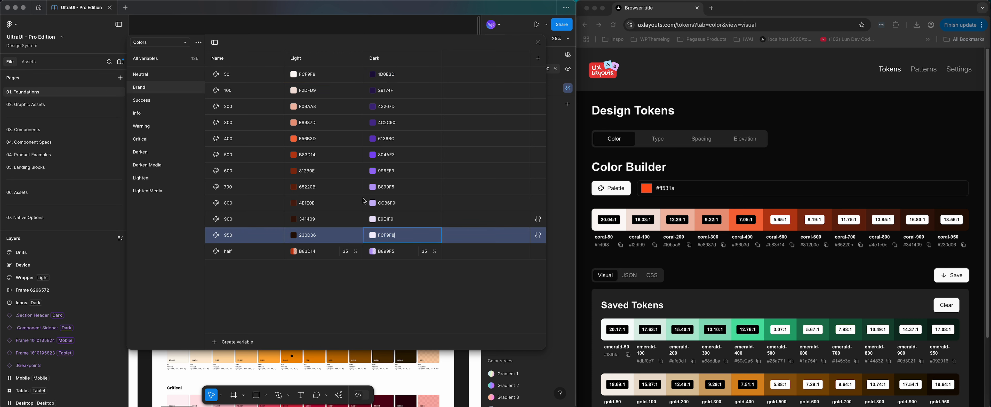
left_click(305, 93)
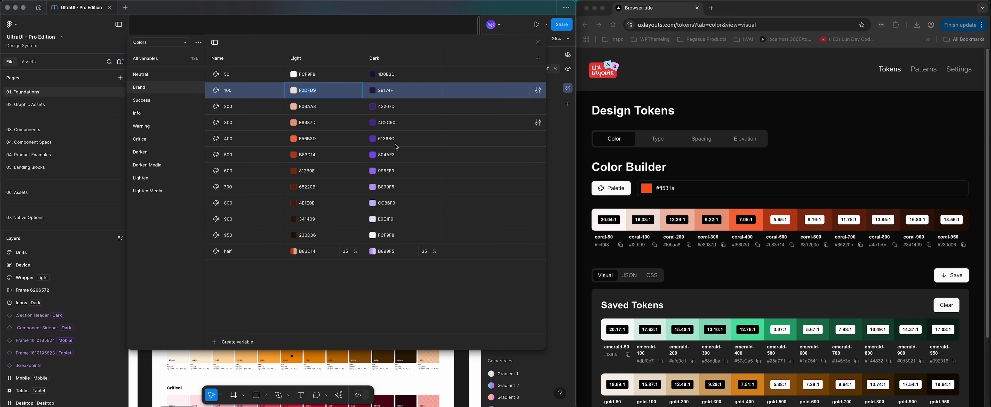
double_click(385, 220)
key("ctrl+v")
Mirror the Light values of Brand 200 (F0BAA8) and 300 (E8987D) into the Dark values of Brand 800 and 700
double_click(308, 106)
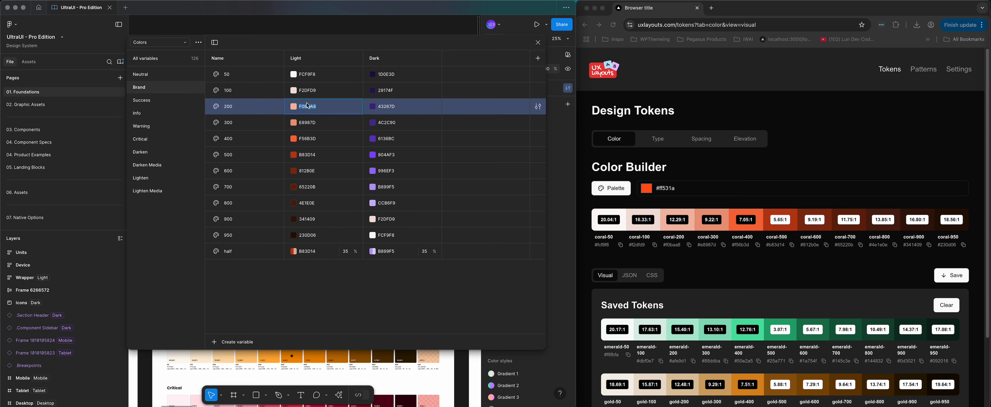
key("ctrl+c")
double_click(385, 203)
key("ctrl+v")
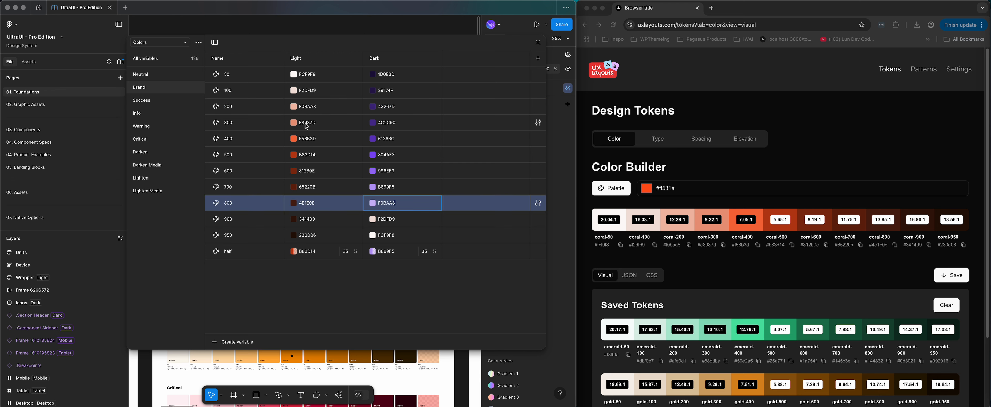
double_click(307, 122)
key("ctrl+c")
double_click(385, 186)
key("ctrl+v")
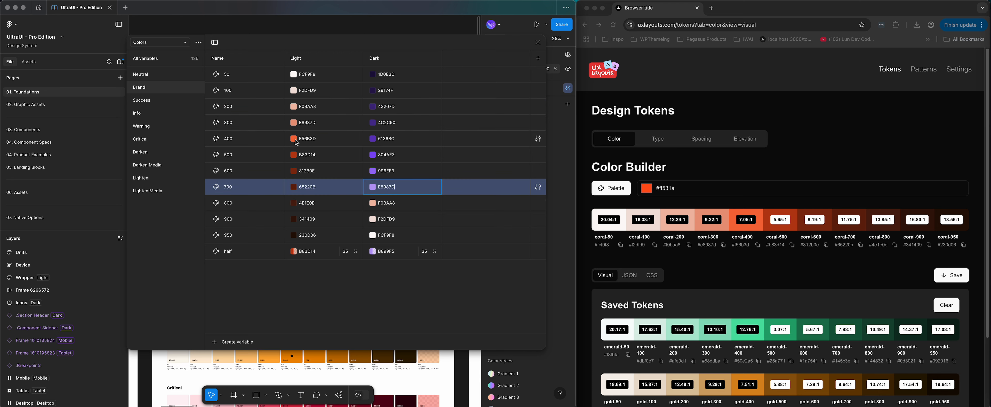
Copy the Light values of Brand 400 (F56B3D) and 500 (B83D14) into the Dark values of Brand 600 and 500
double_click(306, 139)
key("ctrl+c")
double_click(382, 174)
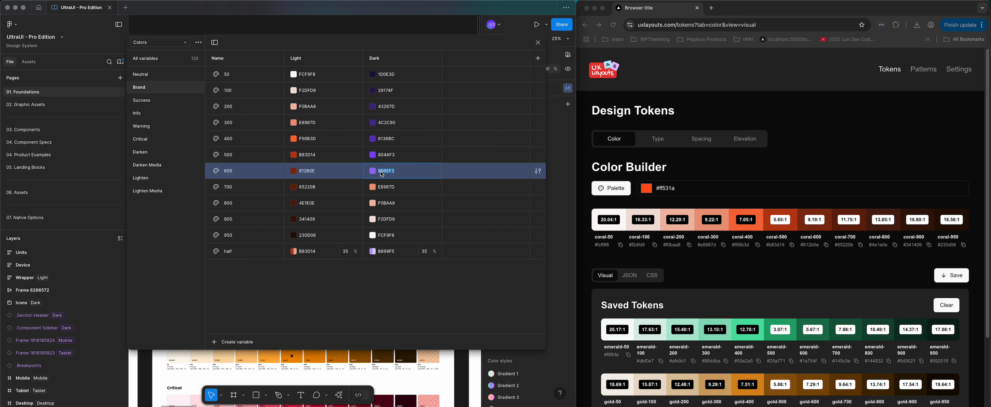
key("ctrl+v")
double_click(312, 156)
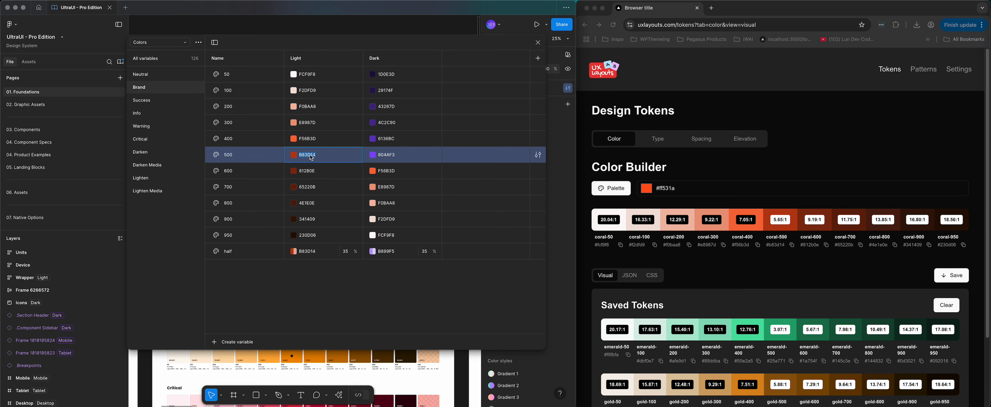
key("ctrl+c")
double_click(386, 155)
key("ctrl+v")
Copy the Light values of Brand 600 (812B0E) and 700 (65220B) into the Dark values of Brand 400 and 300
double_click(320, 171)
key("ctrl+c")
double_click(383, 140)
key("ctrl+v")
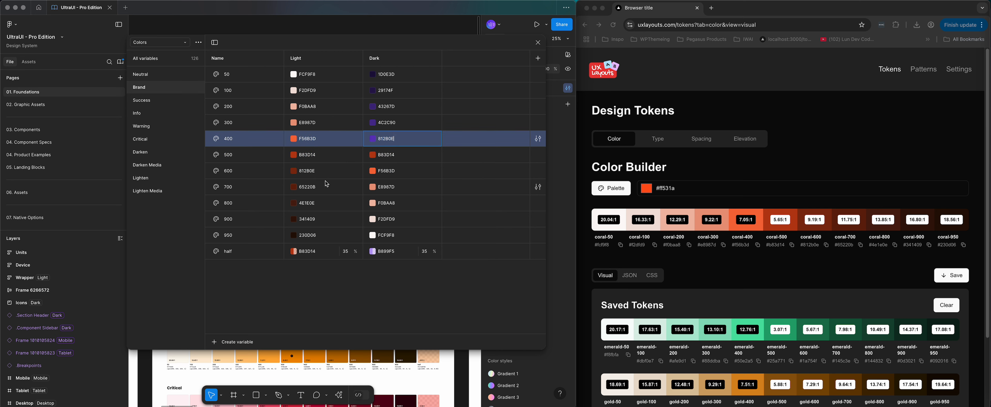
double_click(326, 186)
key("ctrl+c")
double_click(383, 123)
key("ctrl+v")
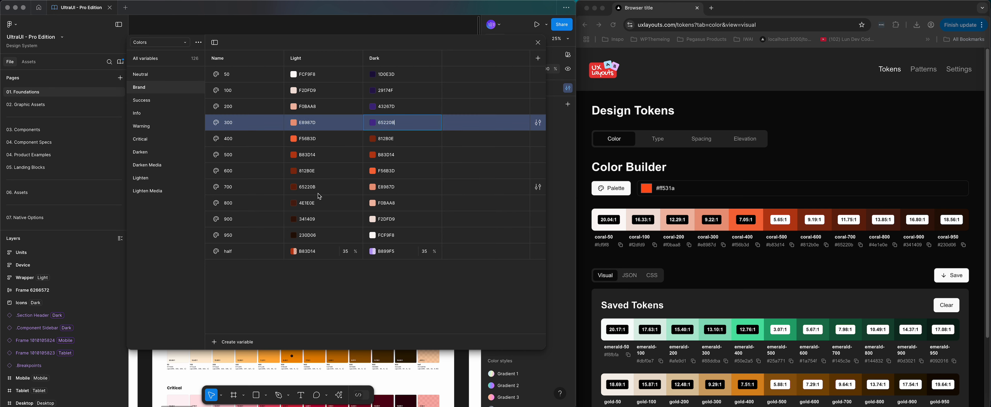
Copy the Light values of Brand 800 (4E1E0E) and 950 (230D06) into the Dark values of Brand 200 and 50
double_click(319, 203)
key("ctrl+c")
double_click(382, 107)
key("ctrl+v")
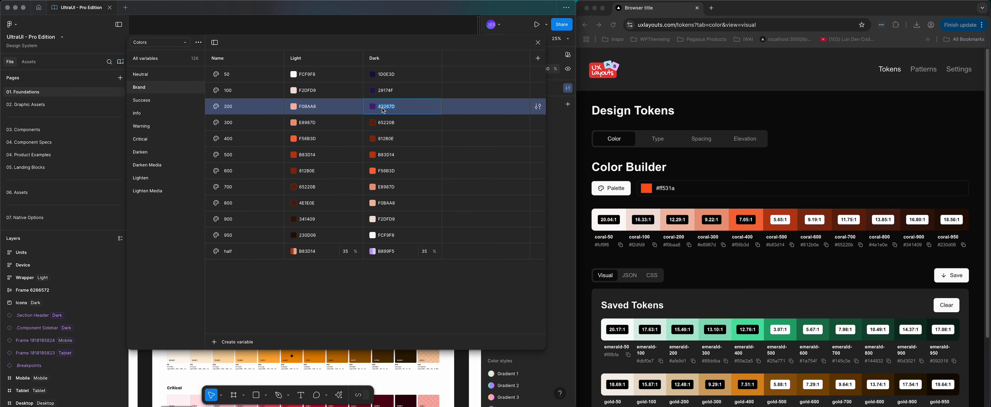
double_click(308, 234)
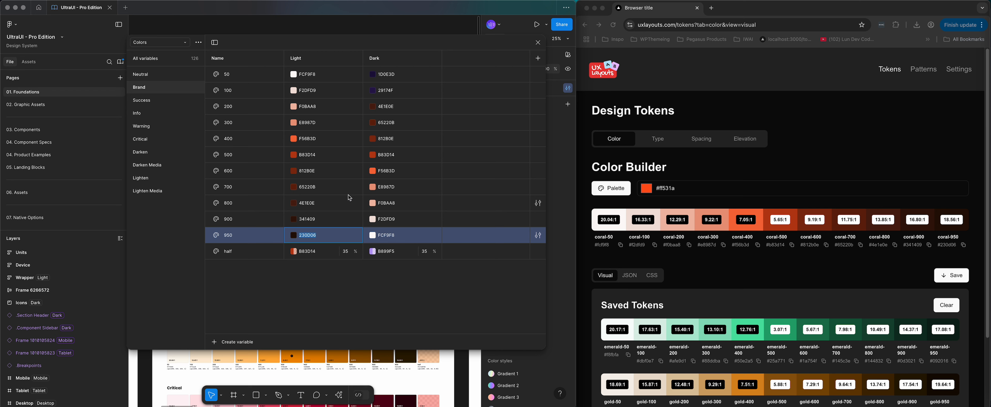
key("ctrl+c")
double_click(385, 75)
key("ctrl+v")
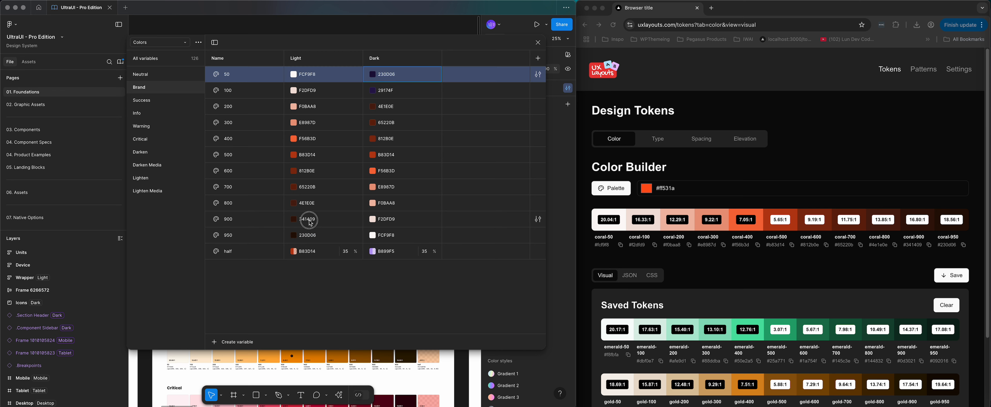
Copy the Light value of Brand 900 (341409) into the Dark value of Brand 100
double_click(308, 220)
key("ctrl+c")
double_click(384, 91)
key("ctrl+v")
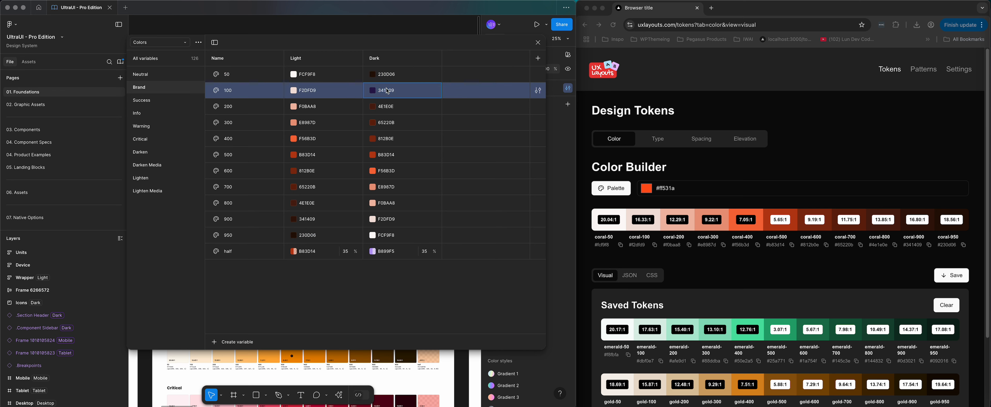
key("Return")
Replace the Dark color of Brand half with its Light color and close the variables
left_click(309, 254)
left_click(389, 254)
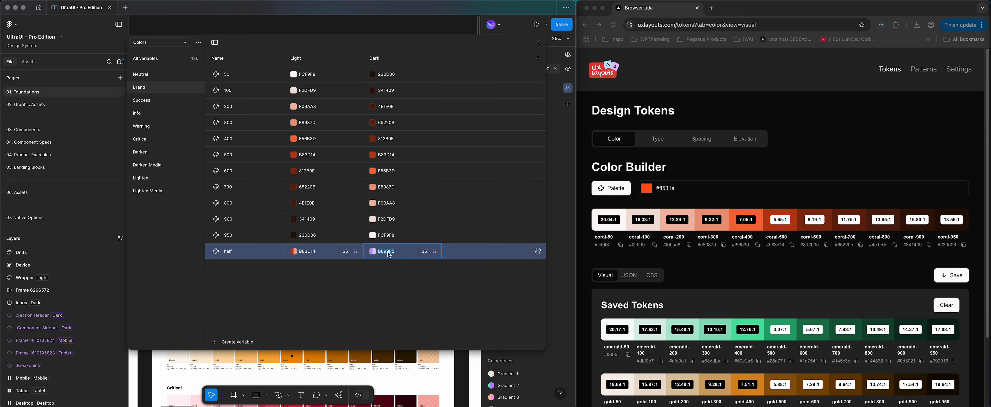
key("super+v")
key("Return")
left_click(538, 43)
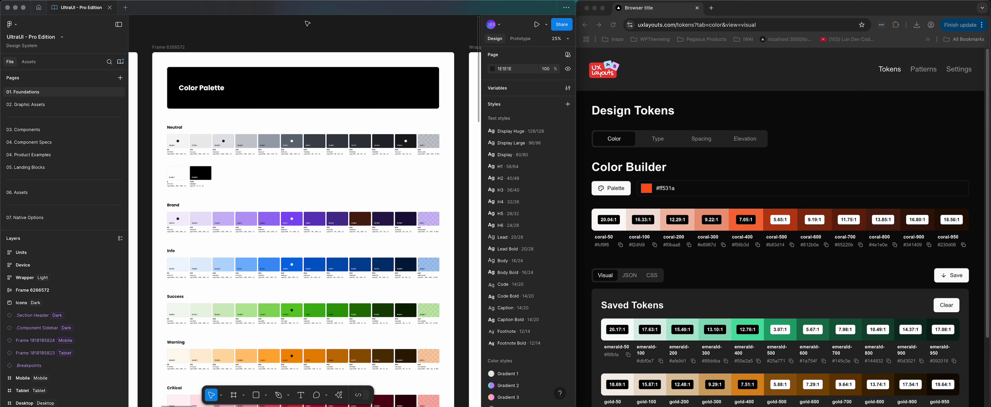
Open the 03. Components page and examine the Button Brand variants among the form components
left_click(37, 133)
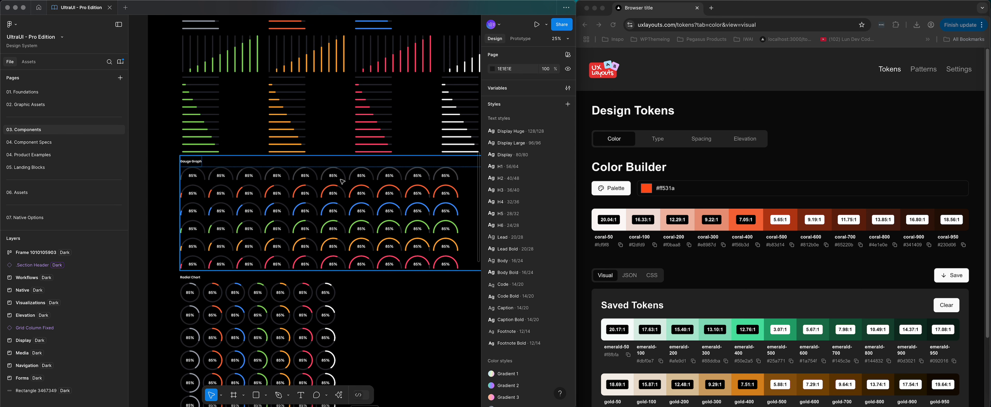
left_click_drag(266, 173, 515, 179)
left_click_drag(224, 163, 505, 191)
left_click_drag(349, 156, 544, 130)
left_click_drag(289, 157, 499, 166)
left_click_drag(309, 153, 424, 240)
left_click_drag(261, 179, 458, 132)
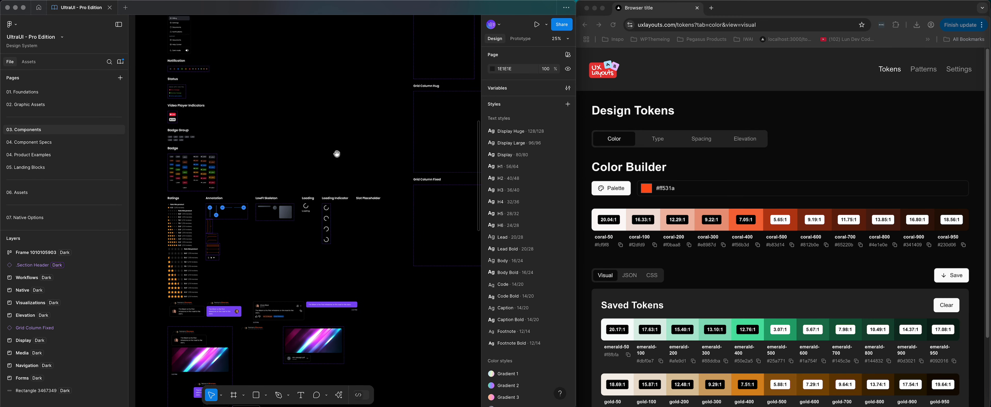
left_click_drag(306, 162, 400, 257)
left_click_drag(273, 148, 409, 292)
left_click_drag(276, 170, 480, 231)
left_click_drag(252, 207, 351, 216)
key("super+plus")
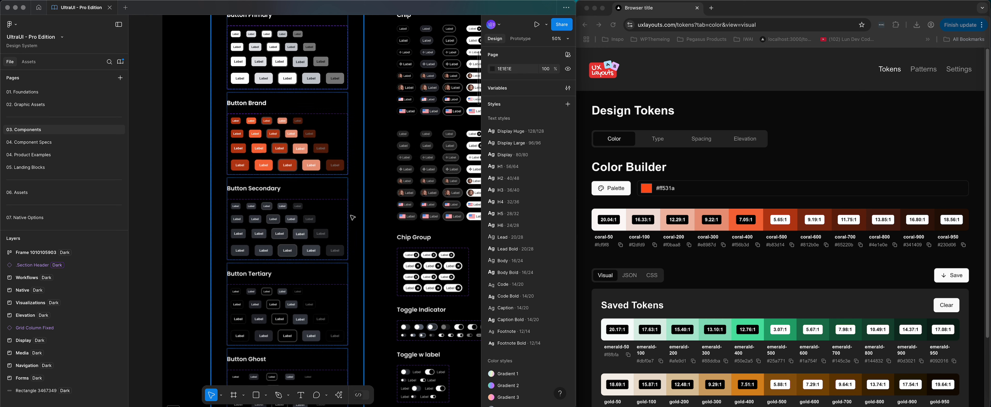
key("super+plus")
key("super+minus")
key("super+minus")
key("super+plus")
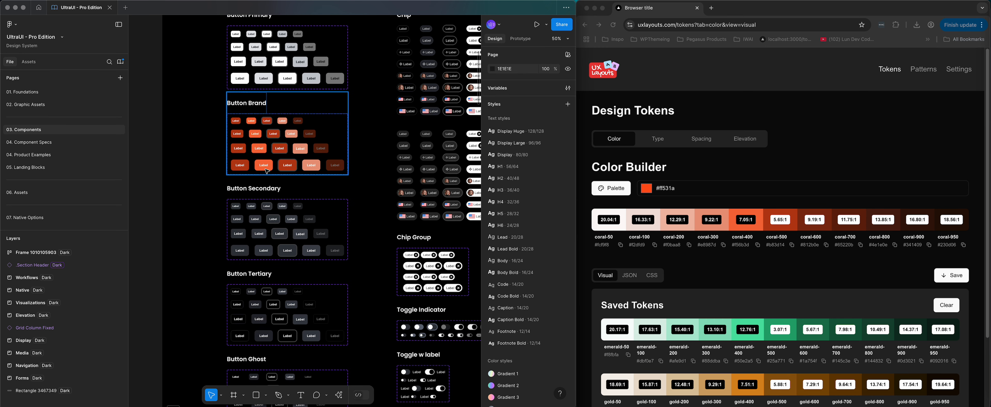
Examine the navigation components, including the landing header, sidebar and breadcrumbs
left_click_drag(195, 194, 416, 210)
left_click_drag(297, 212, 470, 170)
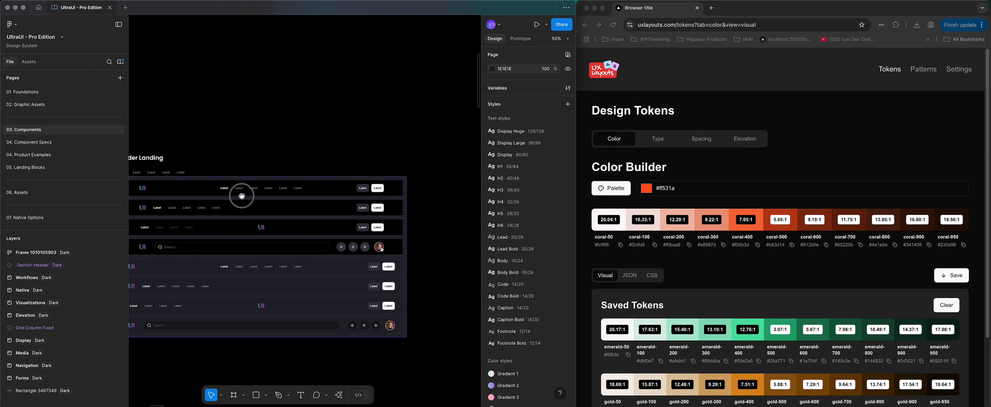
left_click_drag(241, 196, 480, 166)
left_click_drag(192, 165, 385, 78)
left_click_drag(281, 142, 510, 217)
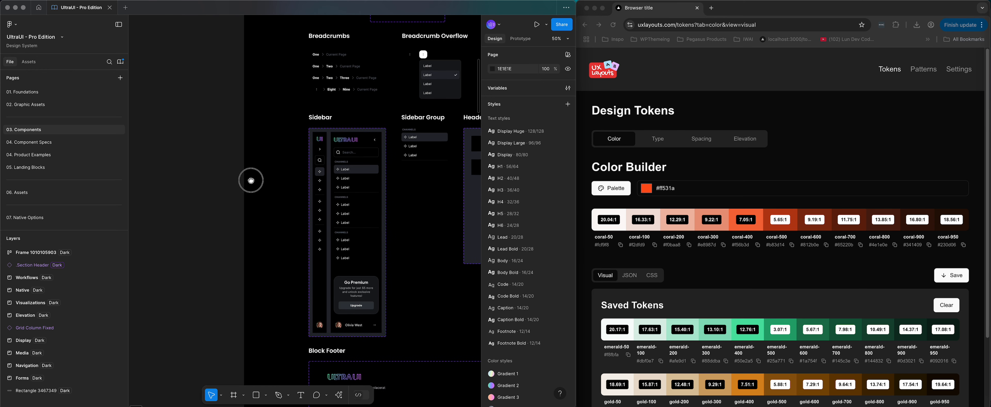
left_click_drag(251, 181, 316, 328)
left_click_drag(219, 188, 423, 221)
left_click_drag(254, 180, 315, 275)
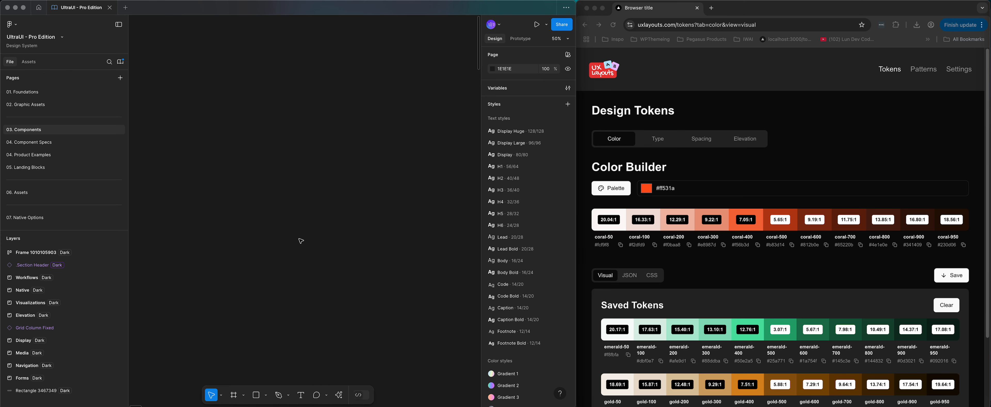
Survey the component boards from Navigation and Forms across to Display and Elevation for the rebranded colors
scroll(300, 241, "down", 5)
left_click_drag(431, 274, 161, 149)
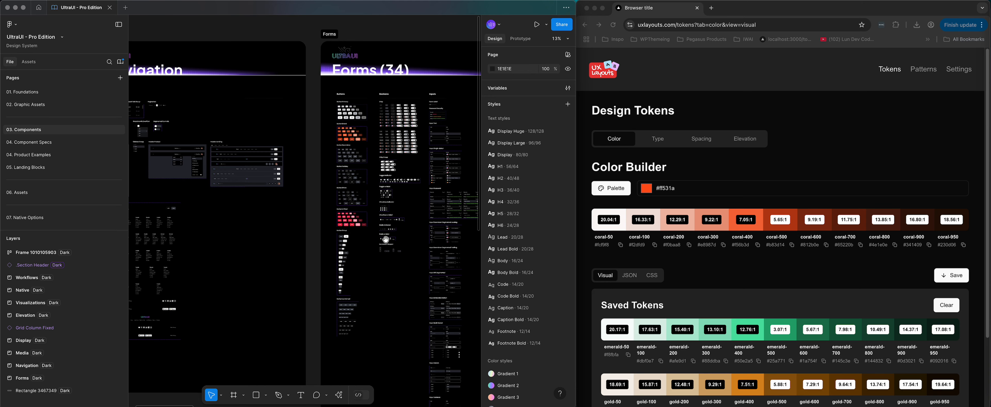
left_click_drag(388, 242, 255, 164)
left_click_drag(332, 231, 331, 71)
left_click_drag(382, 144, 266, 259)
left_click_drag(401, 160, 184, 267)
left_click_drag(406, 220, 387, 81)
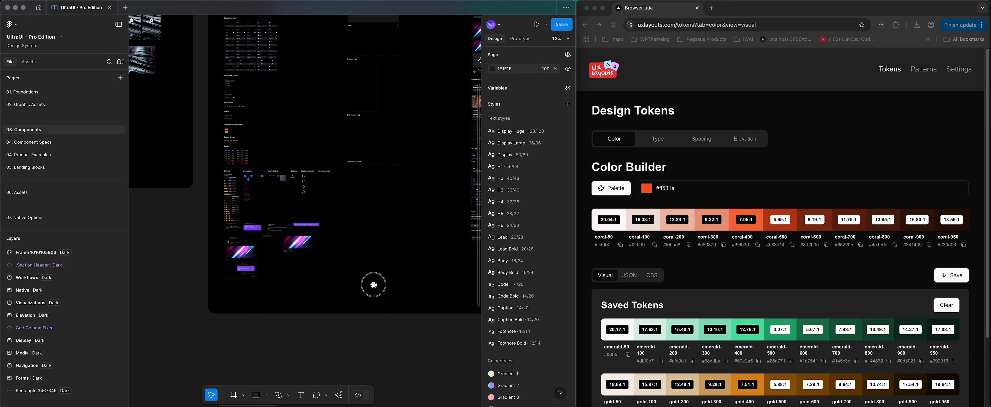
left_click_drag(374, 285, 437, 64)
left_click_drag(270, 233, 496, 172)
left_click_drag(251, 189, 455, 191)
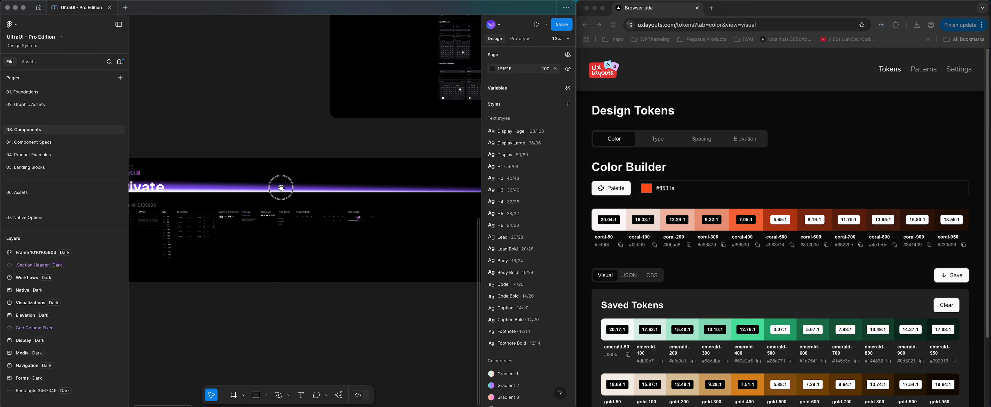
left_click_drag(281, 188, 425, 164)
left_click_drag(346, 217, 289, 249)
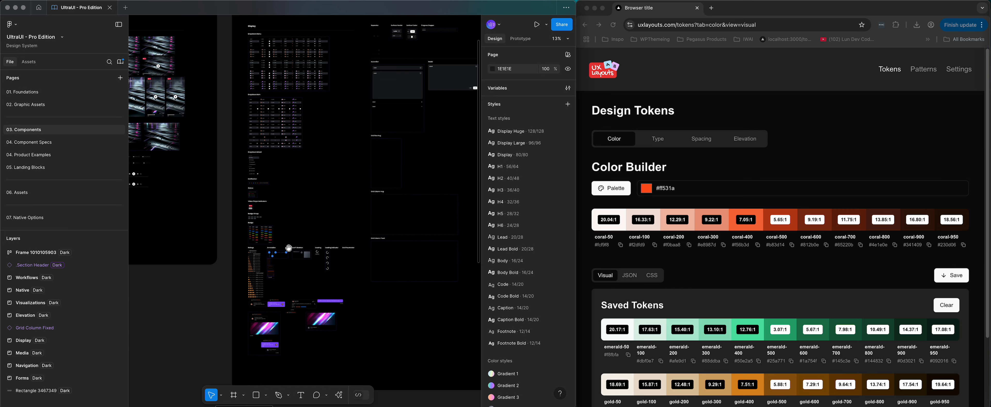
left_click_drag(342, 185, 310, 257)
left_click_drag(403, 278, 264, 135)
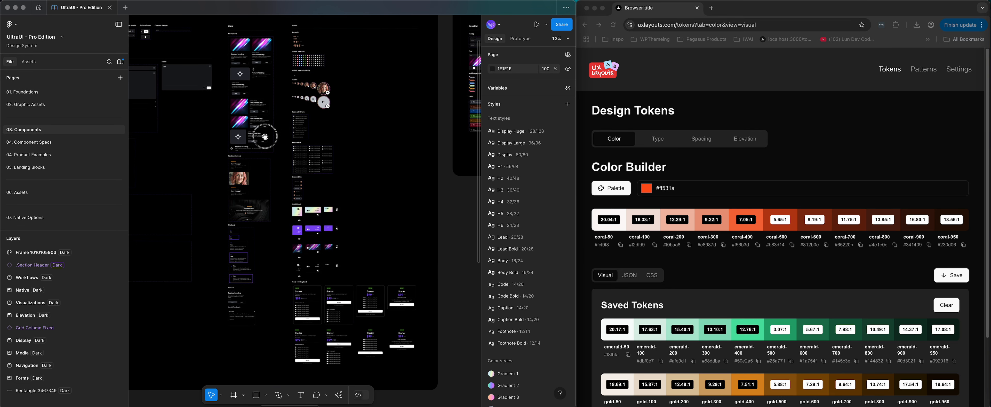
left_click_drag(396, 239, 226, 316)
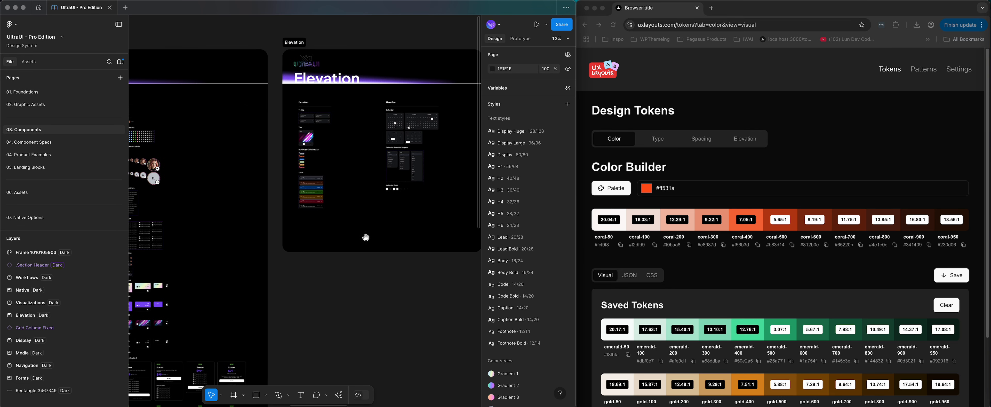
Examine the Elevation components up close, including the tooltips, tour, multiplayer collaboration labels, toasts and calendars
left_click_drag(382, 232, 402, 303)
key("super+equal")
key("super+equal")
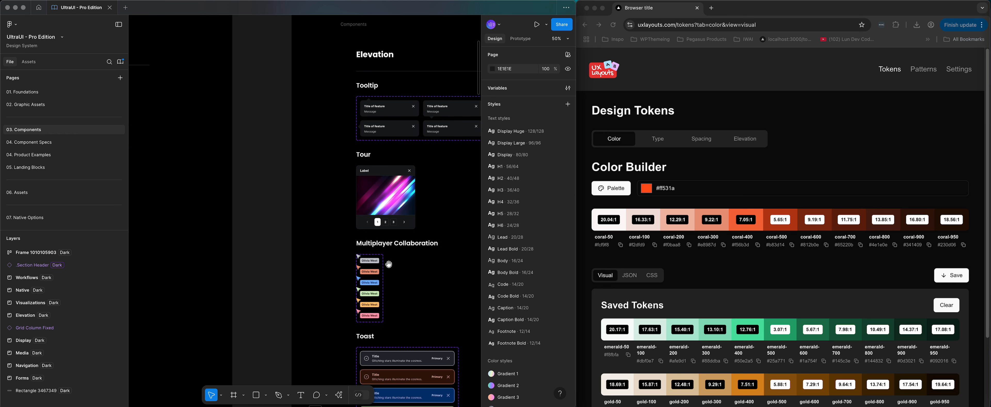
left_click_drag(444, 307, 336, 149)
left_click_drag(413, 126, 252, 318)
left_click_drag(400, 169, 206, 160)
left_click_drag(406, 197, 373, 188)
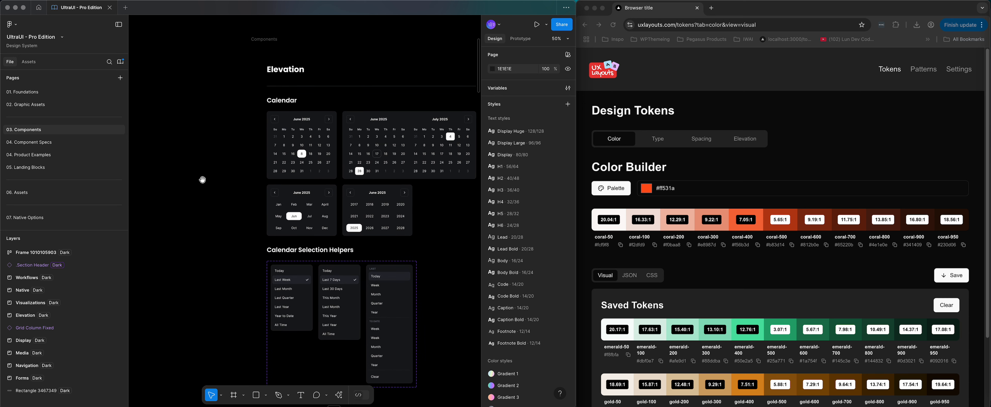
left_click_drag(201, 180, 428, 144)
left_click_drag(299, 172, 321, 199)
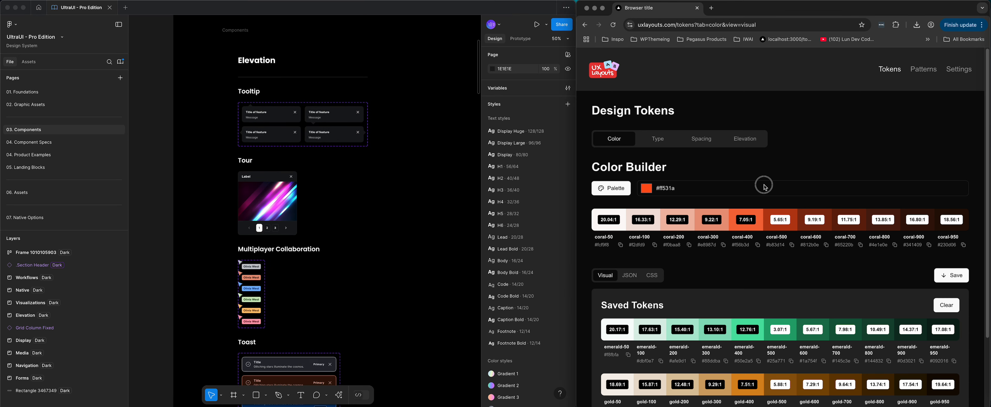
Generate a Slate color ramp in the UX Layouts Color Builder
scroll(707, 200, "down", 1)
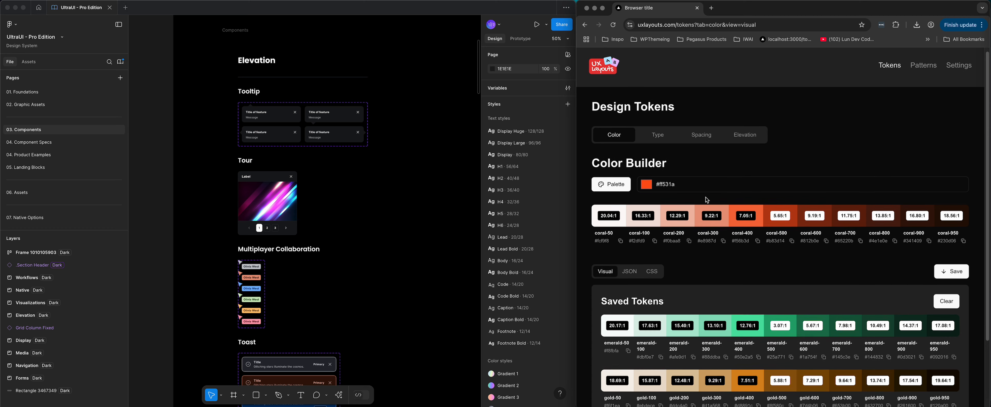
left_click(627, 178)
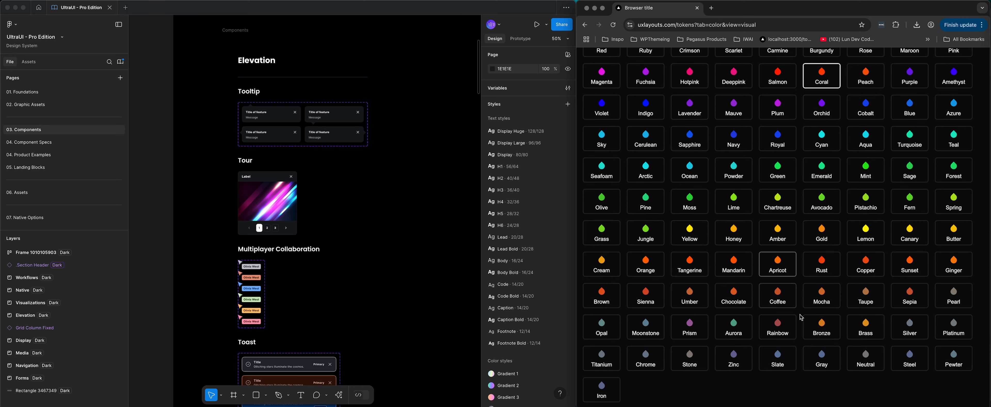
left_click(777, 360)
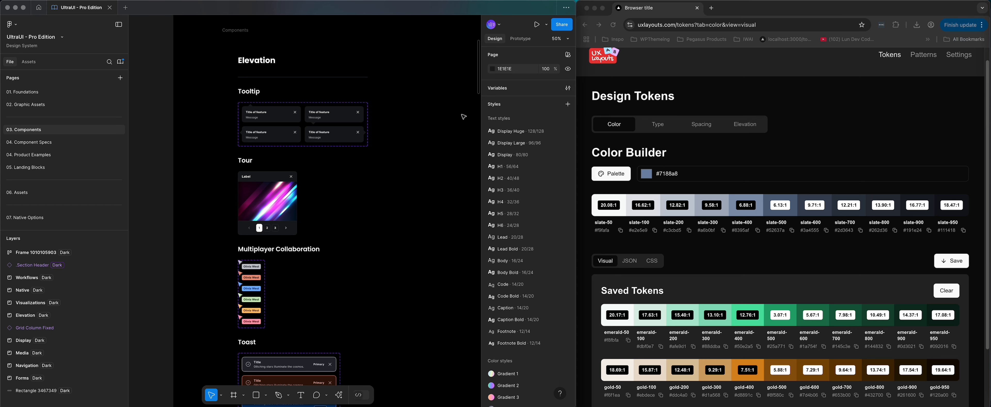
Show the Neutral color variables in Figma and generate the Titanium and then the Chrome ramp in UX Layouts for comparison
left_click(567, 89)
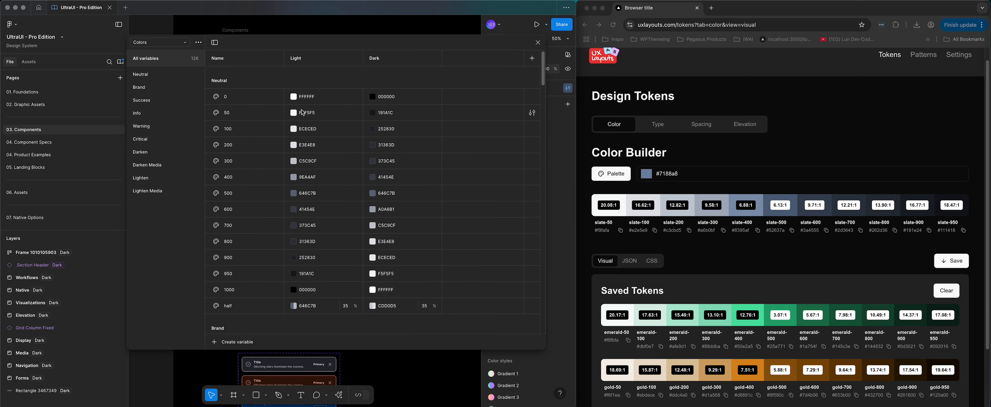
left_click(158, 75)
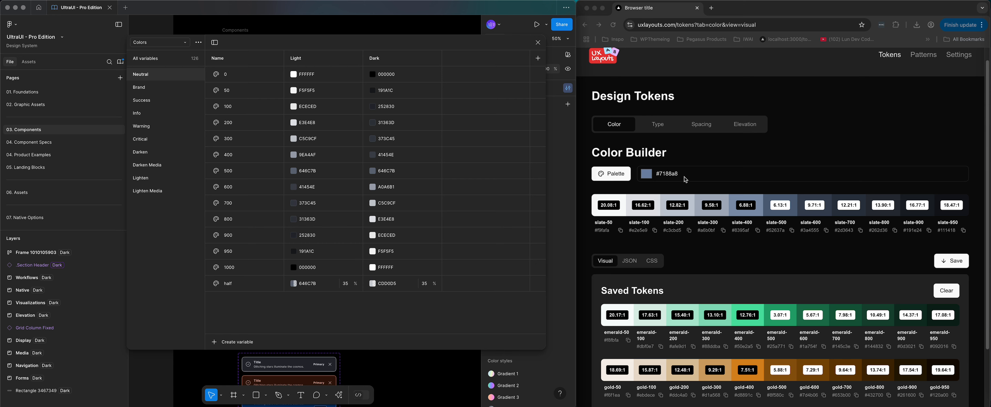
left_click(617, 177)
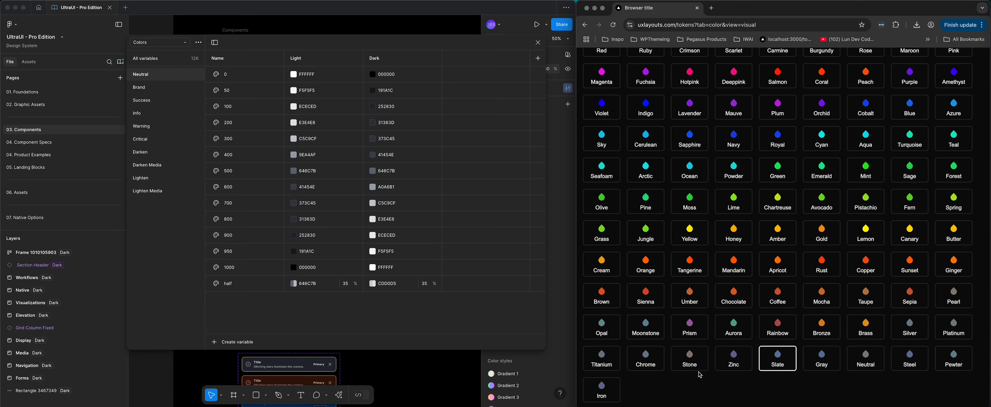
left_click(600, 360)
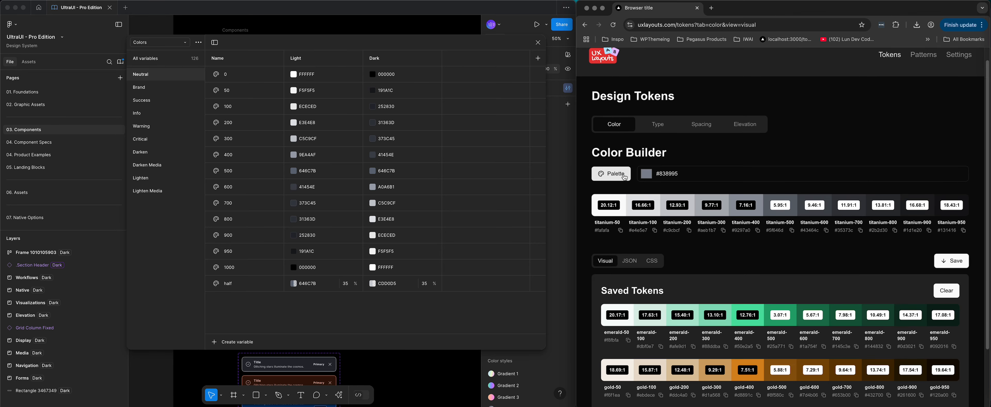
left_click(611, 173)
scroll(646, 361, "down", 10)
left_click(646, 361)
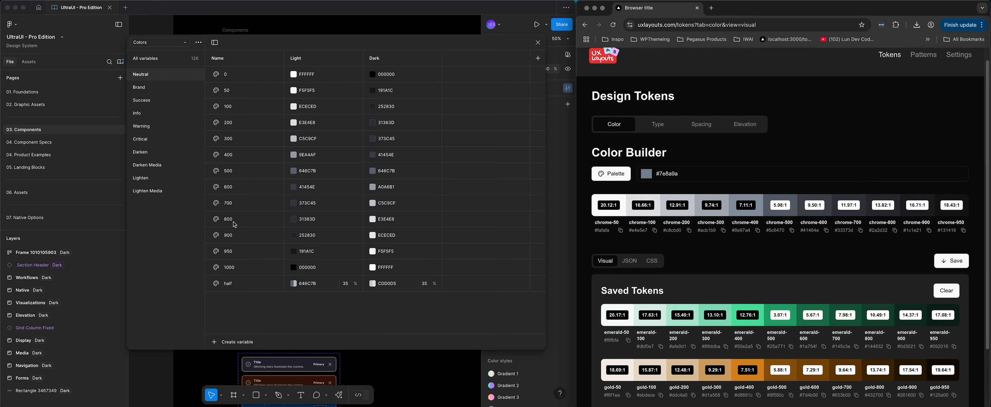
Review the Light and Dark values of the Darken, Darken Media and Lighten variable groups in Figma
left_click(148, 154)
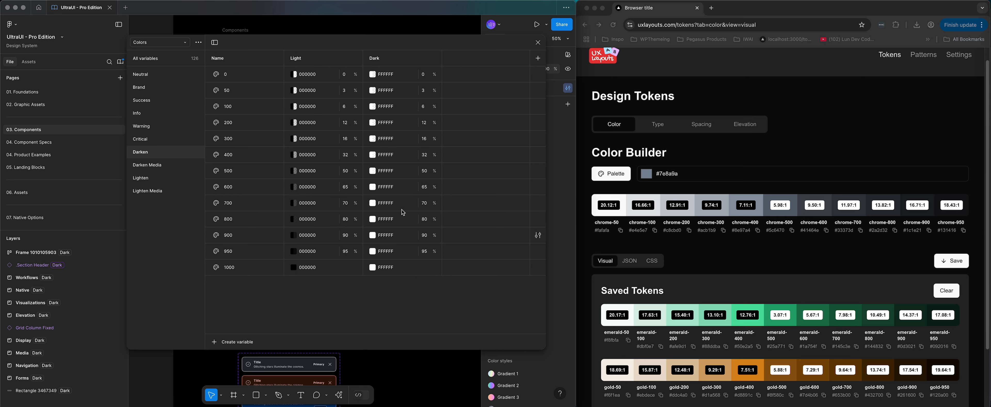
left_click(161, 166)
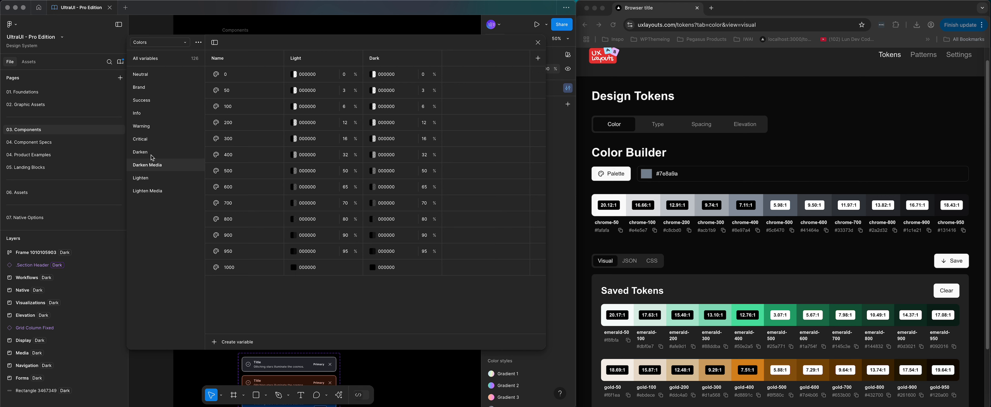
left_click(151, 154)
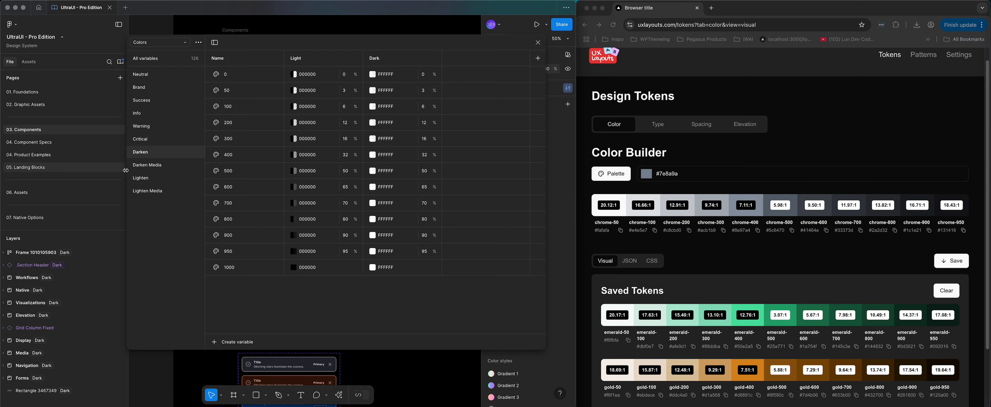
left_click(149, 165)
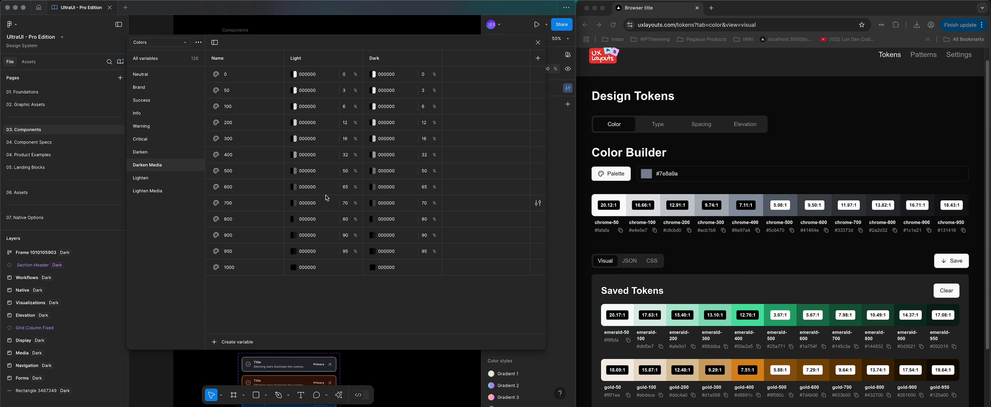
left_click(162, 179)
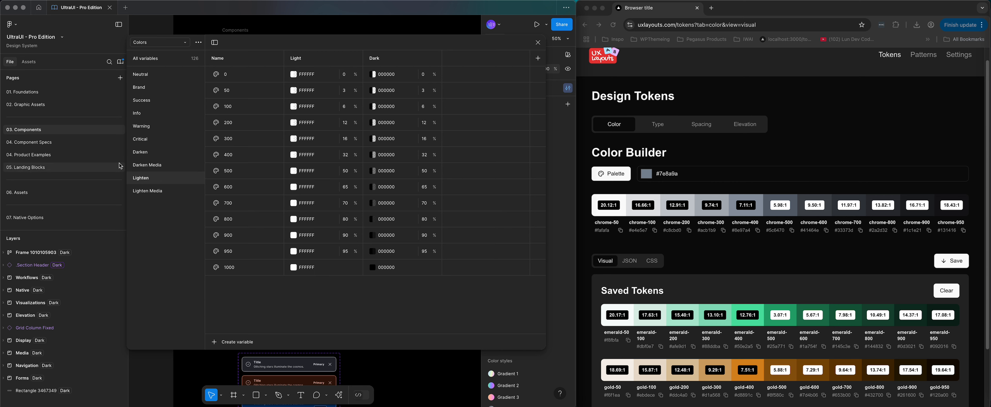
Compare the Light and Dark values of the Darken and Lighten variable groups with those of Lighten Media and Darken Media
left_click(145, 153)
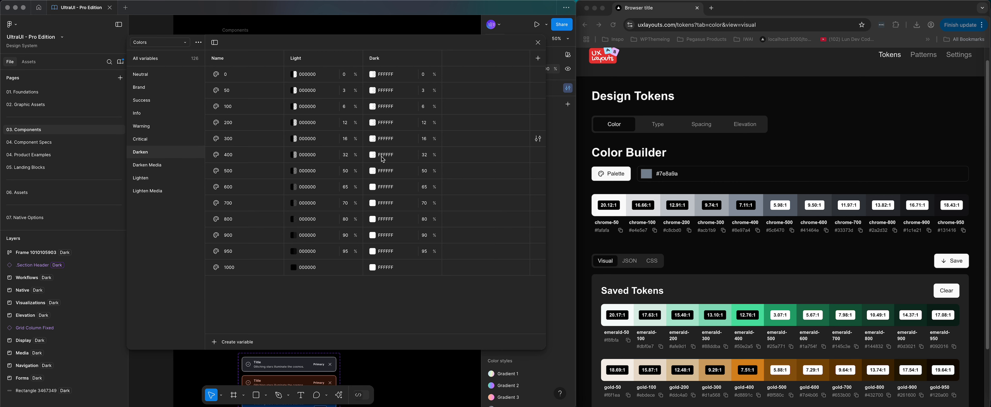
left_click(150, 181)
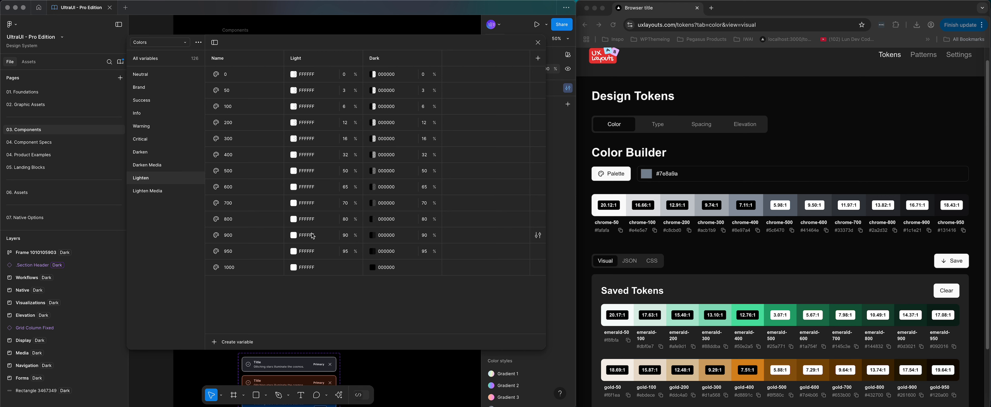
left_click(146, 191)
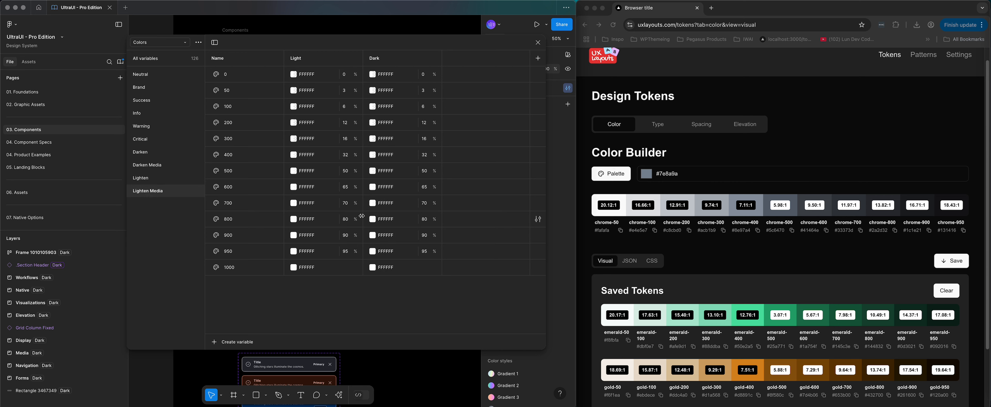
left_click(154, 165)
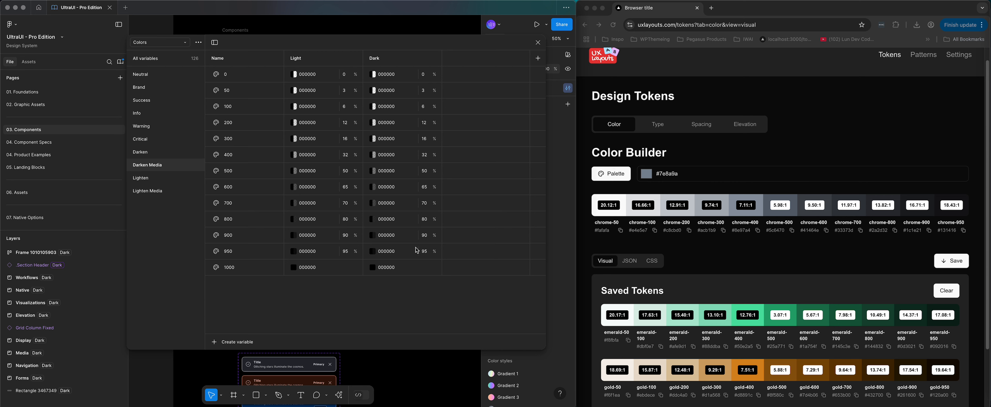
Review the Light and Dark color ramps of the Info, Warning, Critical and Success variable groups
left_click(141, 126)
left_click(142, 113)
left_click(148, 129)
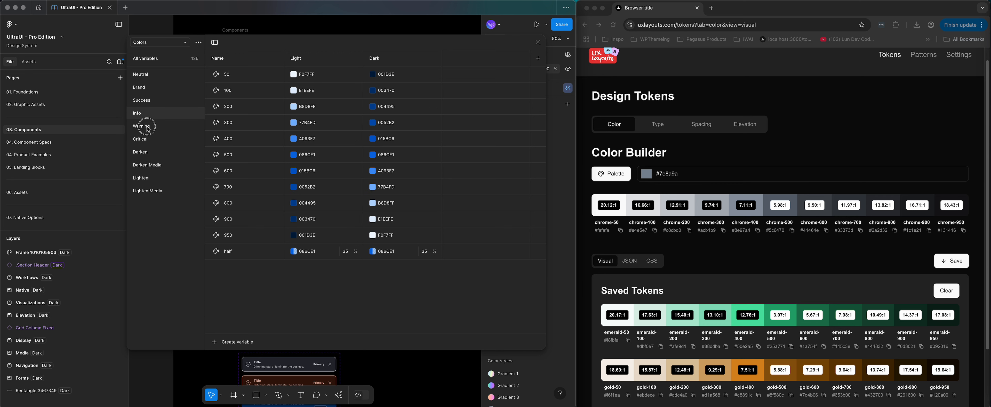
left_click(144, 140)
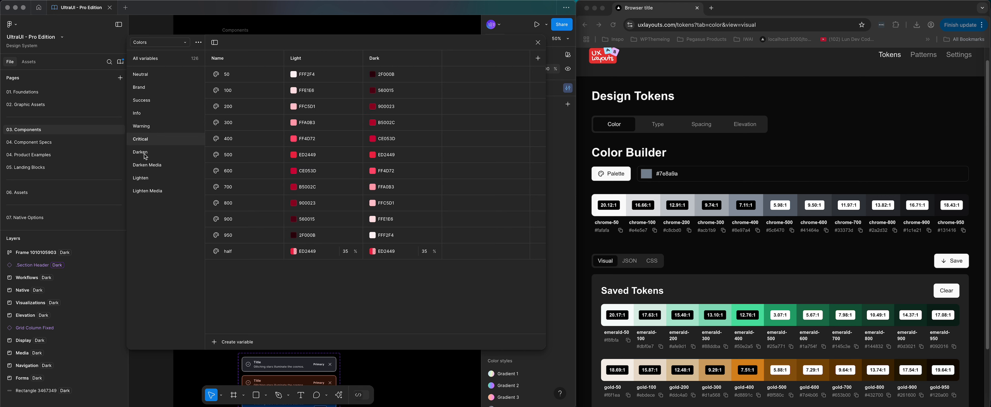
left_click(145, 155)
left_click(147, 143)
left_click(147, 101)
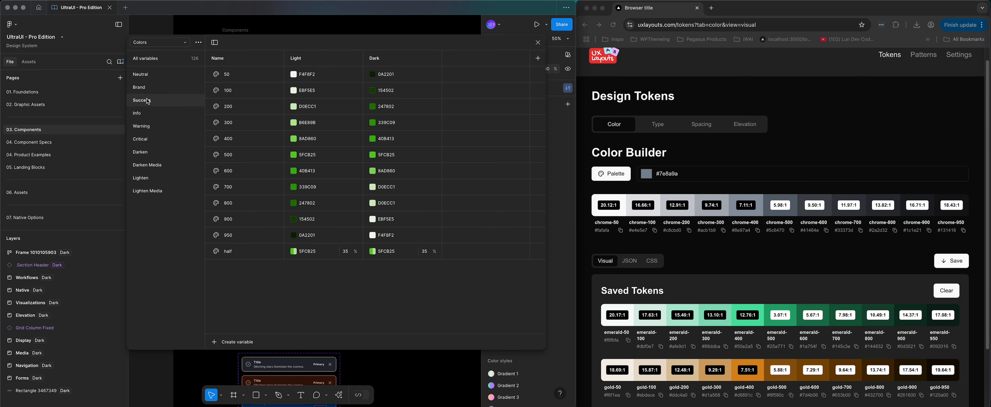
left_click(147, 142)
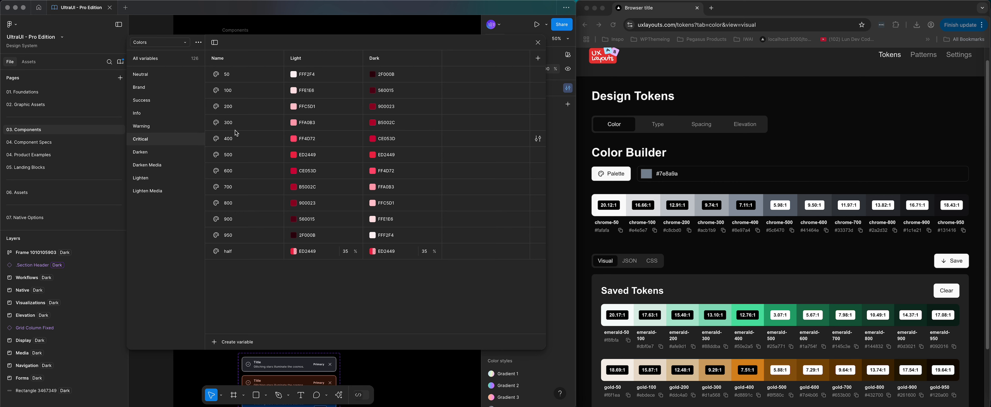
Show the Device variable collection and review its font and size values across Desktop, Tablet and Mobile
left_click(153, 45)
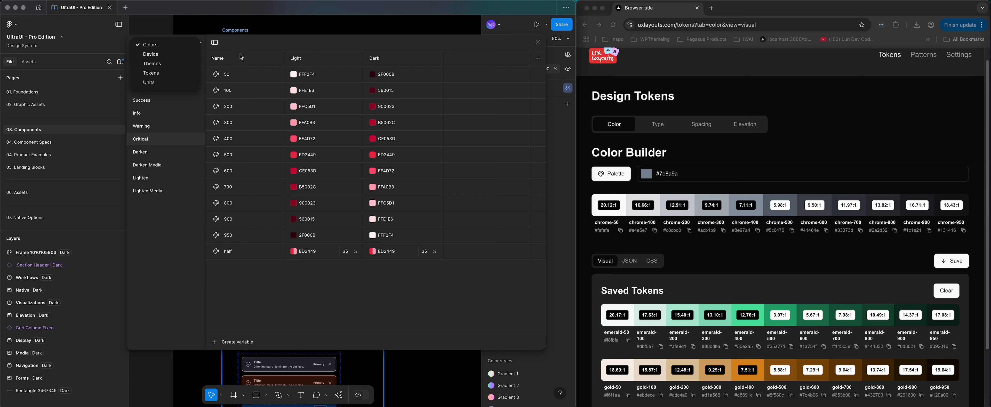
left_click(165, 57)
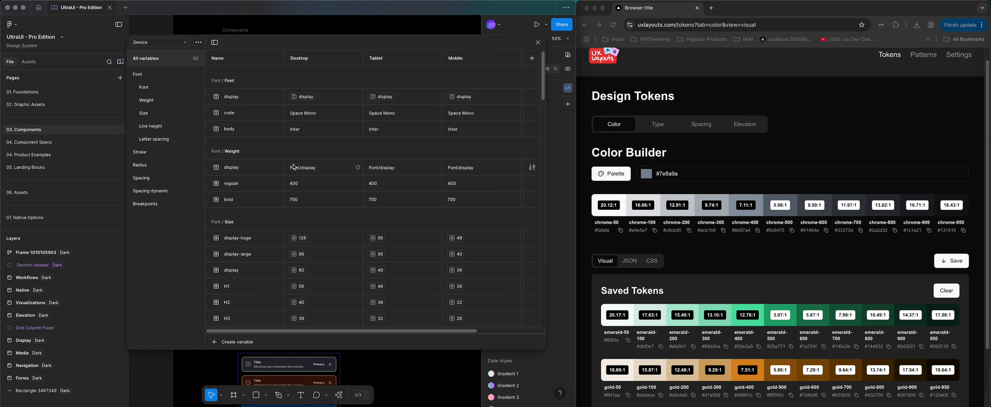
scroll(294, 167, "down", 5)
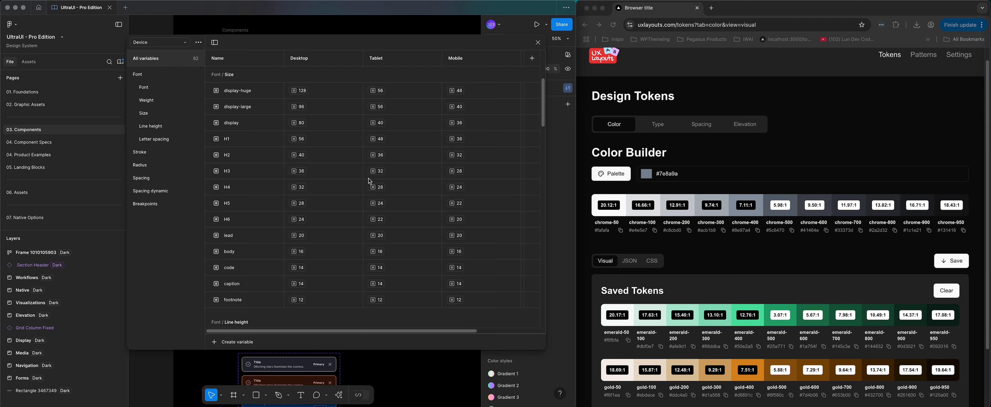
left_click(305, 107)
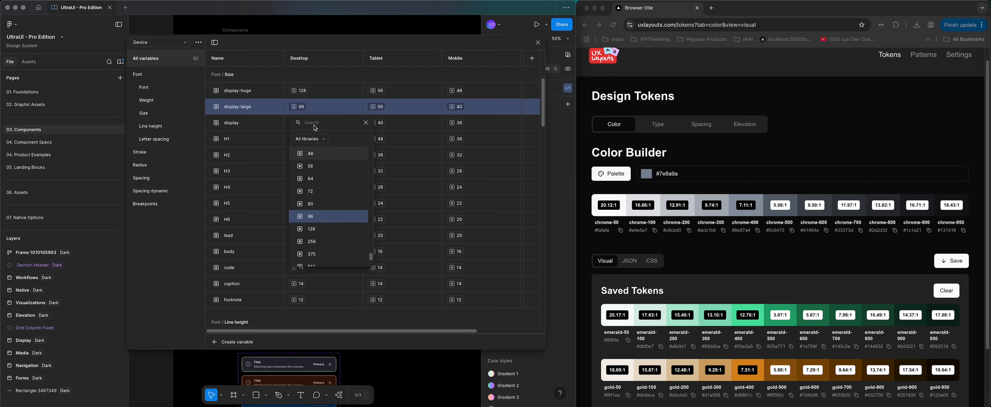
key("Escape")
left_click(159, 116)
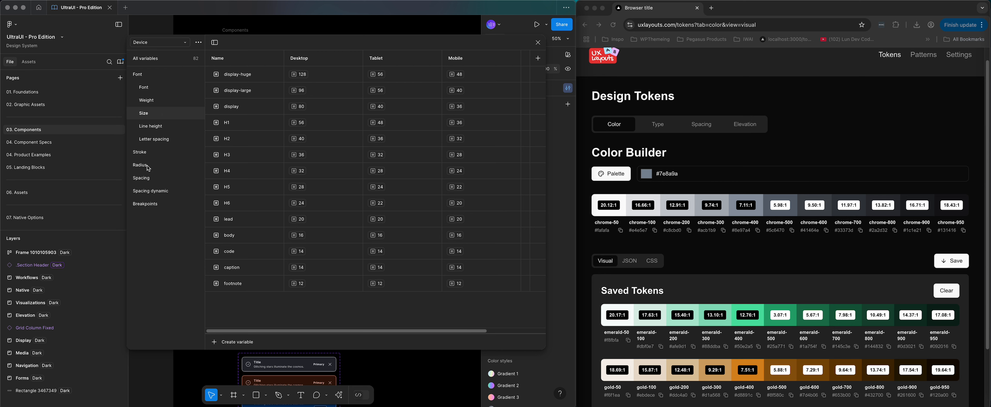
Review the Spacing dynamic, Breakpoints, Spacing, Radius and Stroke groups of the Device collection for each device mode
left_click(151, 192)
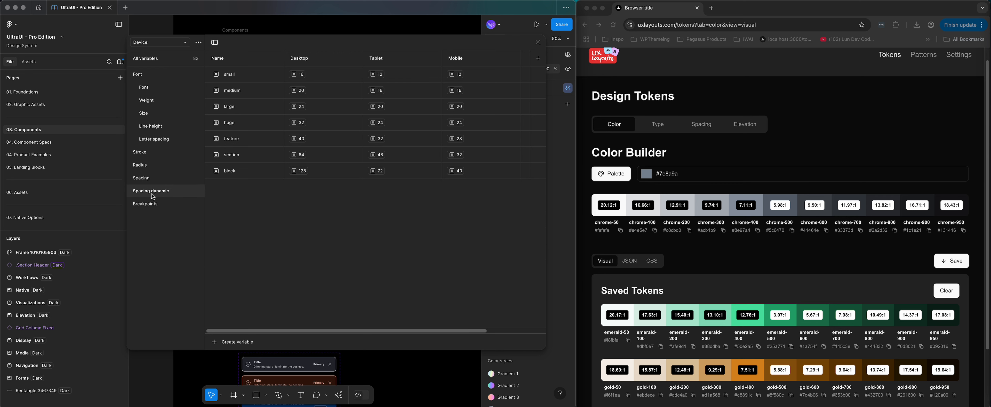
left_click(152, 206)
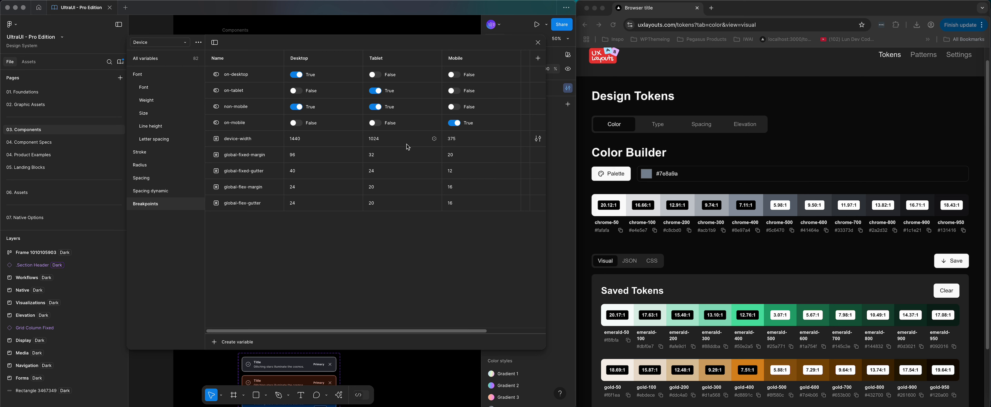
left_click(155, 181)
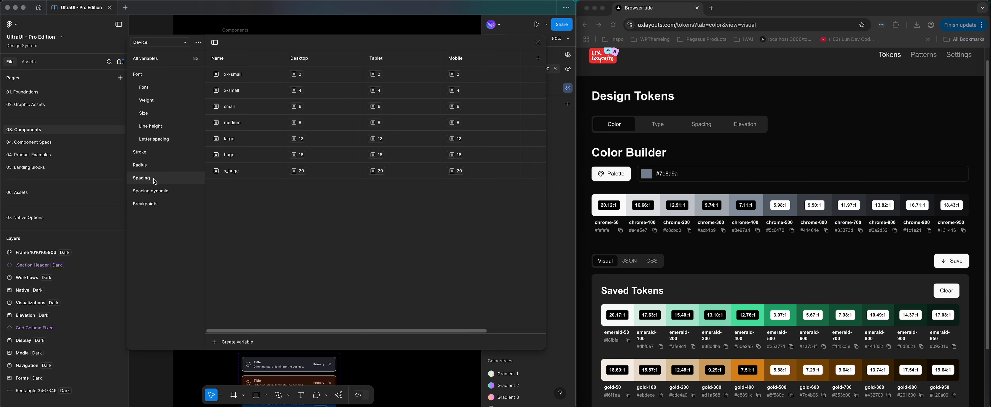
left_click(156, 192)
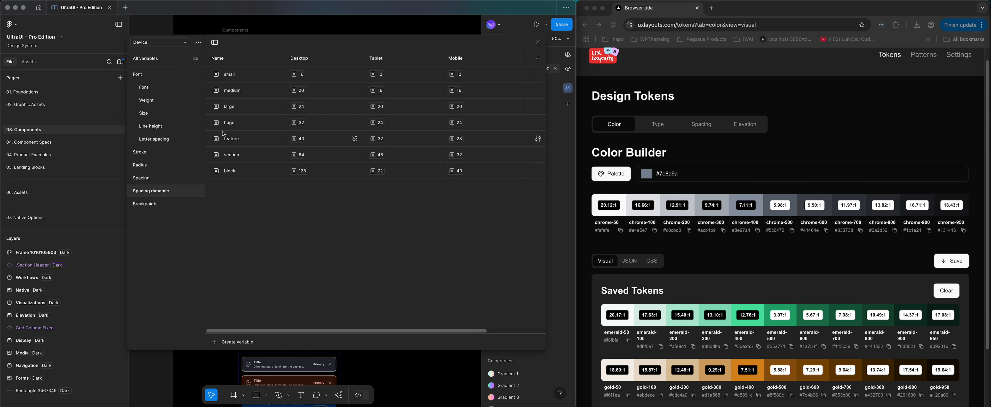
left_click(150, 166)
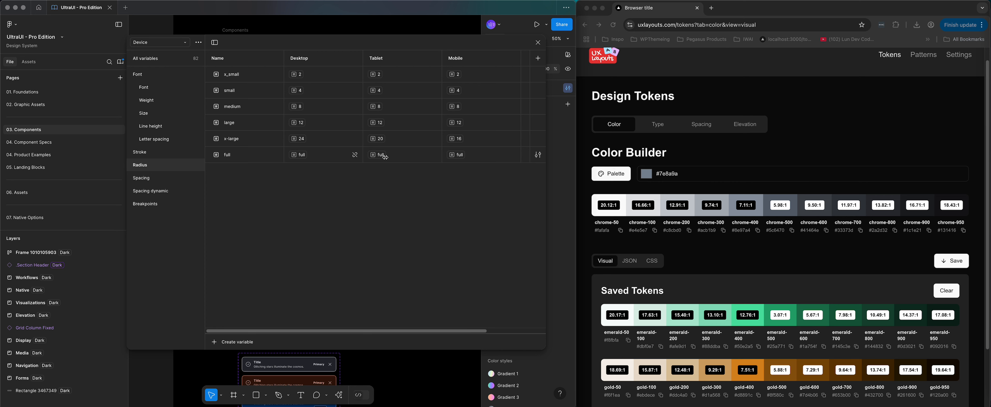
left_click(145, 154)
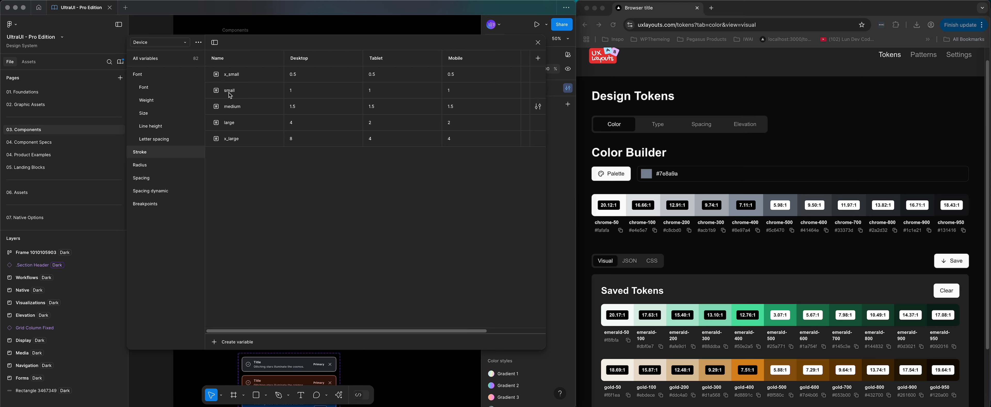
Show the Themes variable collection and review its display font and accent colors in the theme modes
left_click(150, 44)
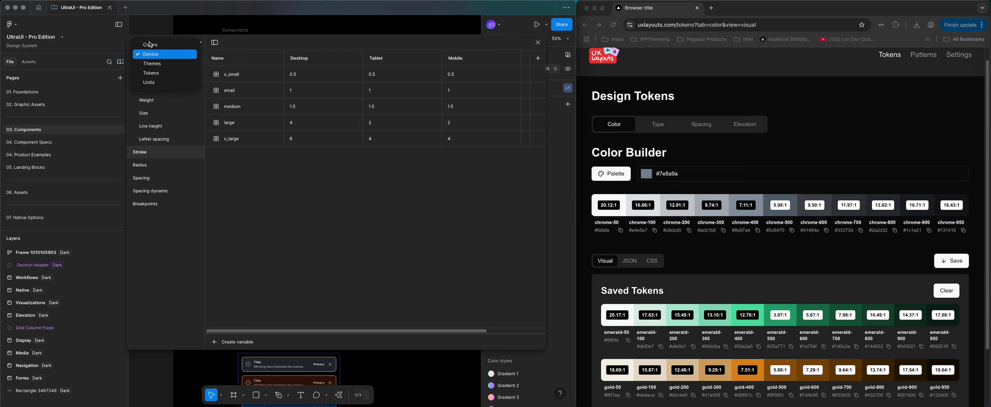
left_click(152, 64)
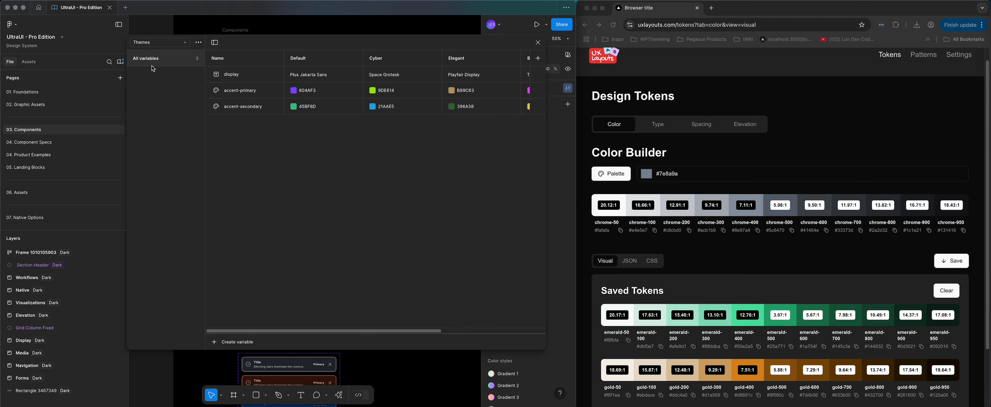
mouse_move(385, 332)
left_mouse_down()
mouse_move(494, 328)
mouse_move(389, 332)
left_mouse_up()
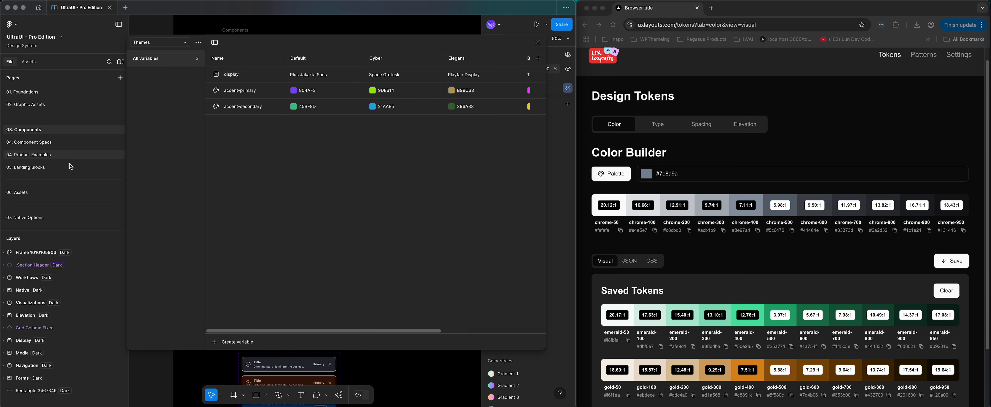
Open the 05. Landing Blocks page, close the variables window, and examine the differently themed desktop landing pages up close
left_click(44, 169)
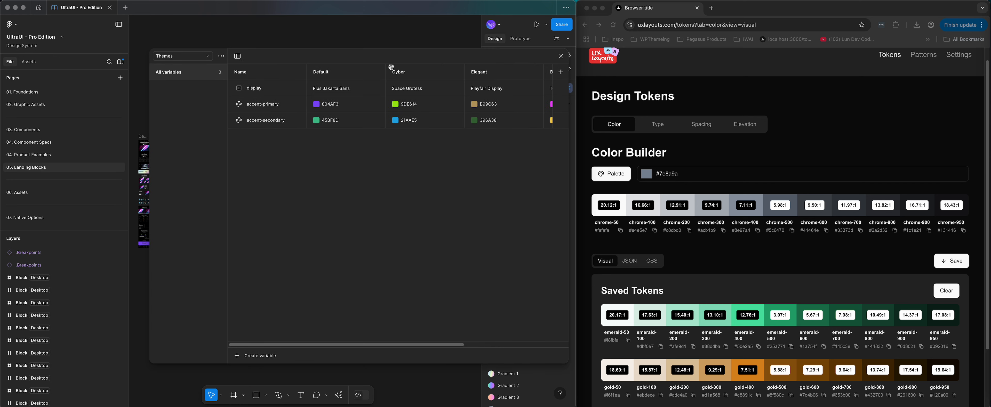
left_click(561, 57)
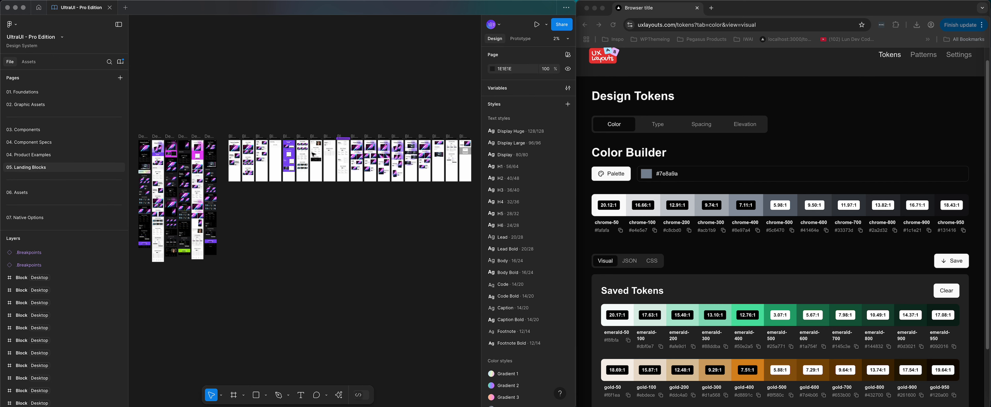
left_click_drag(205, 111, 370, 124)
scroll(372, 124, "up", 10)
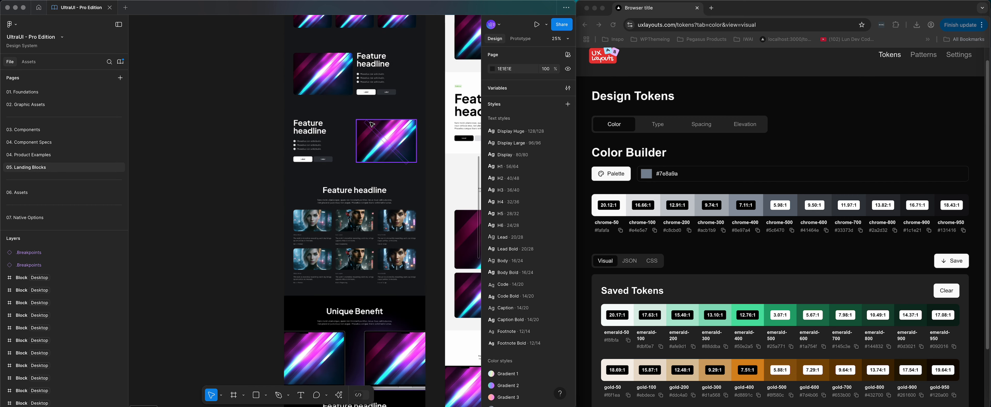
scroll(370, 122, "right", 10)
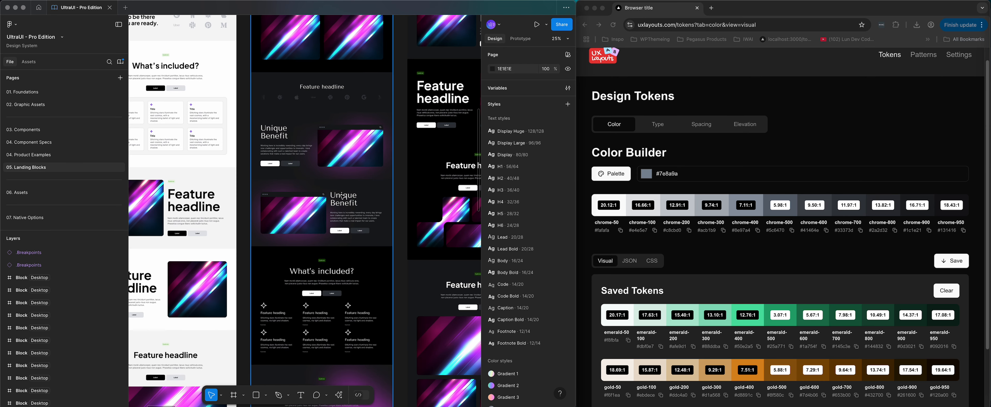
scroll(314, 139, "up", 5)
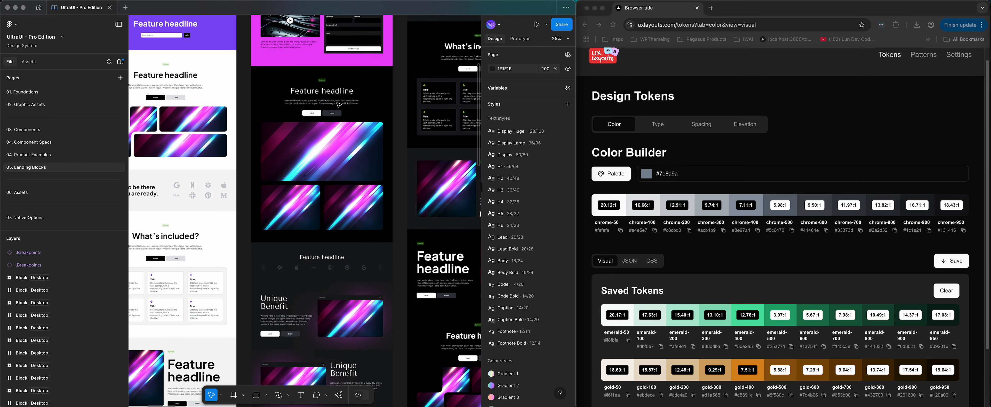
scroll(331, 145, "up", 10)
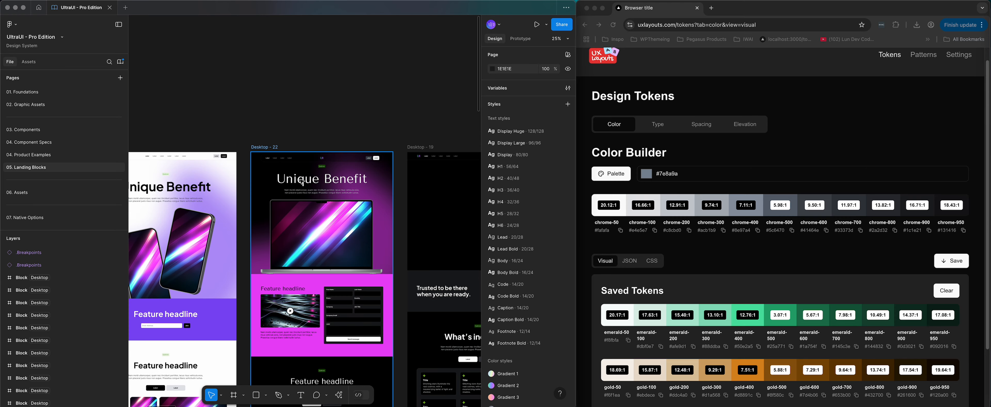
left_click_drag(424, 243, 167, 149)
left_click_drag(361, 201, 344, 73)
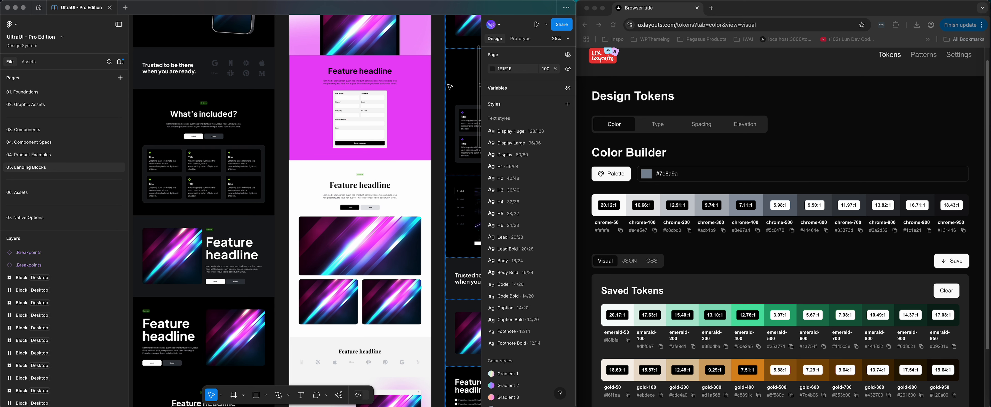
Show the Tokens variable collection and review which color variables the CTA and Inputs groups reference
left_click(567, 88)
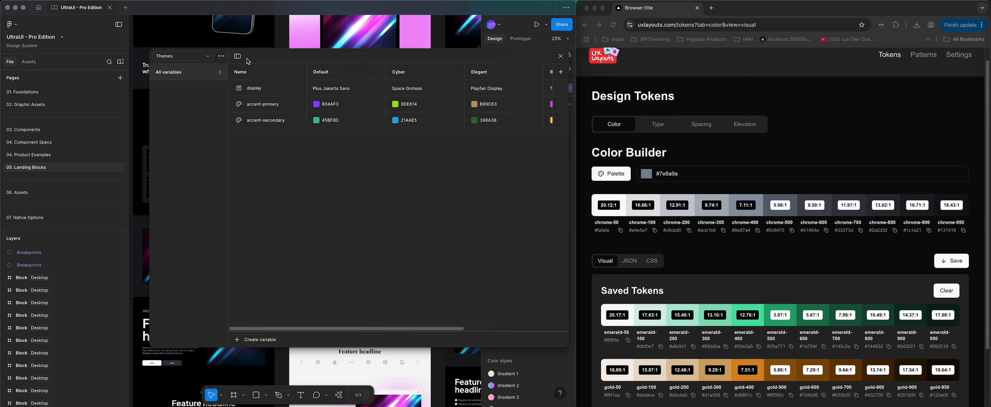
left_click(169, 56)
left_click(178, 77)
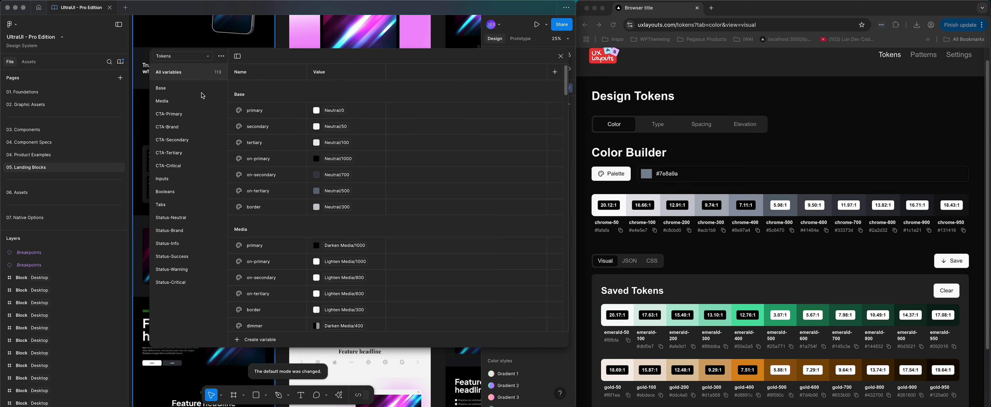
left_click(179, 118)
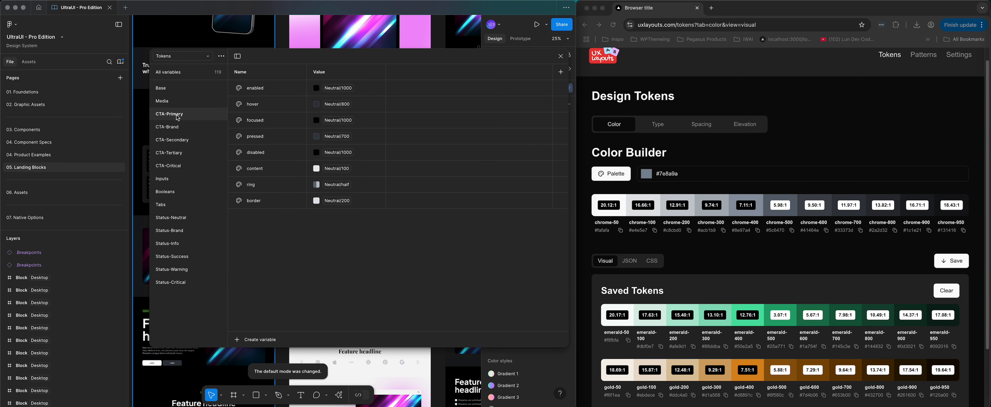
left_click(171, 132)
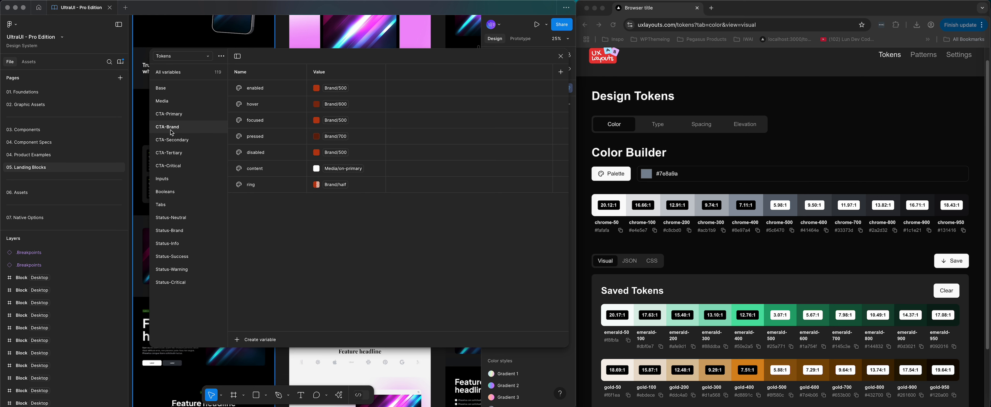
left_click(179, 142)
left_click(177, 155)
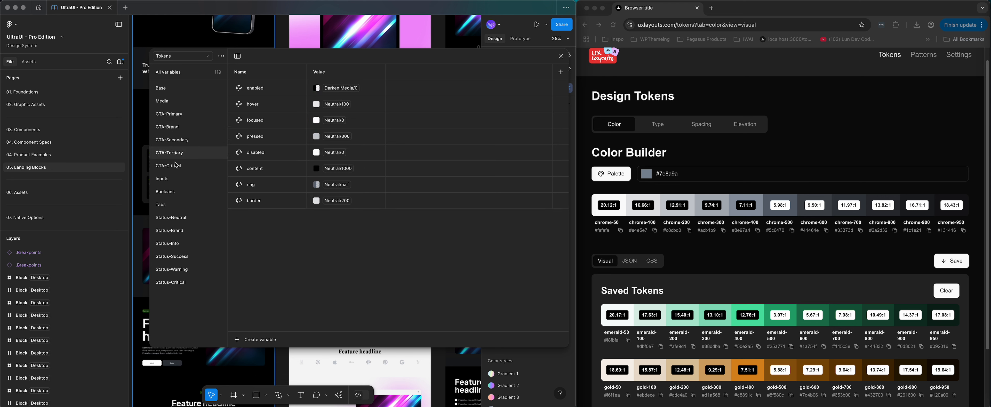
left_click(177, 167)
left_click(170, 179)
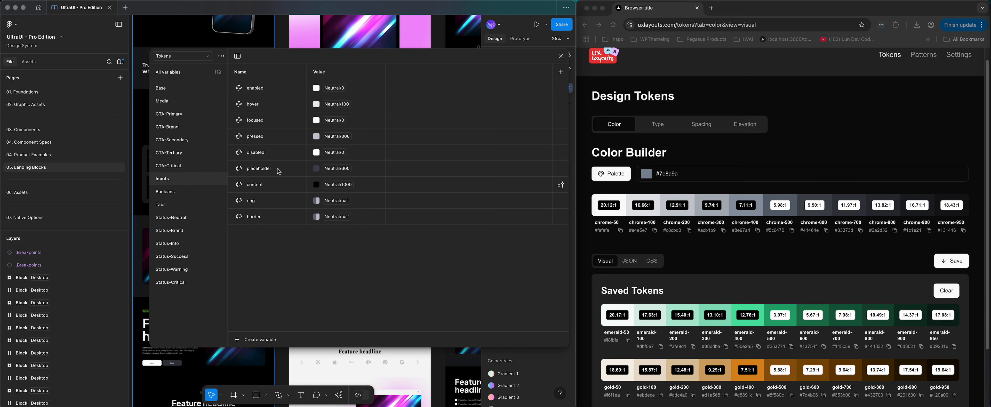
Review which color variables the Booleans, Tabs and six Status groups of the Tokens collection reference
left_click(175, 194)
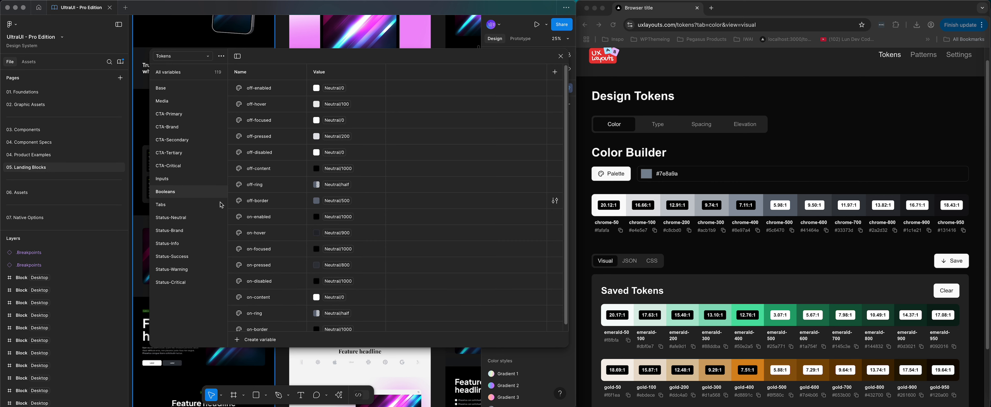
left_click(170, 206)
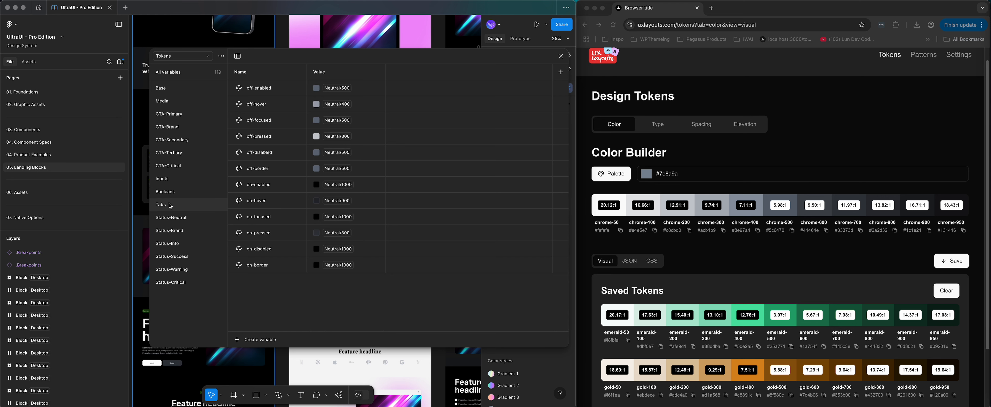
left_click(173, 221)
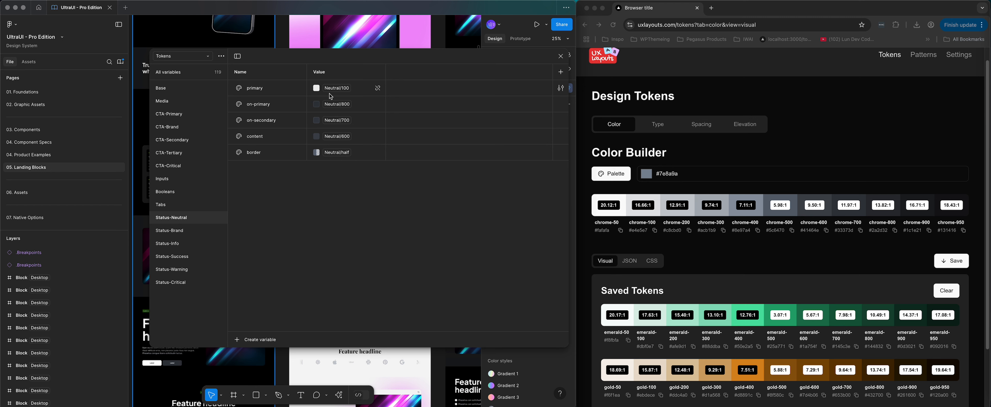
left_click(190, 236)
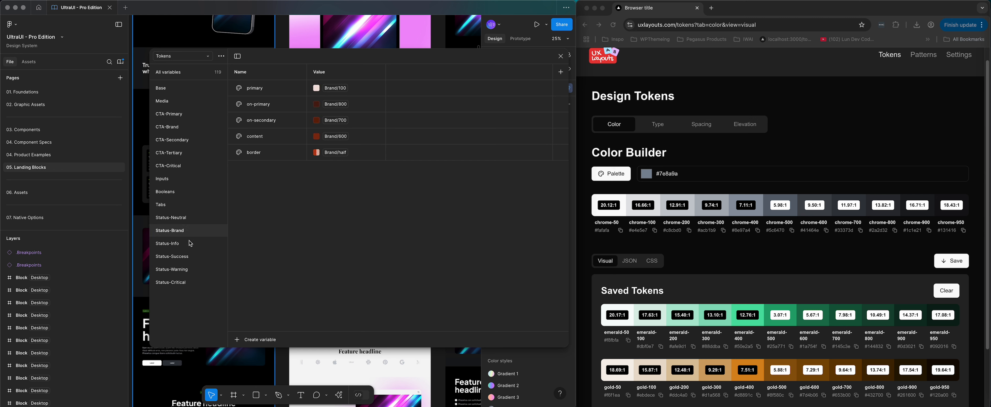
left_click(191, 244)
left_click(192, 256)
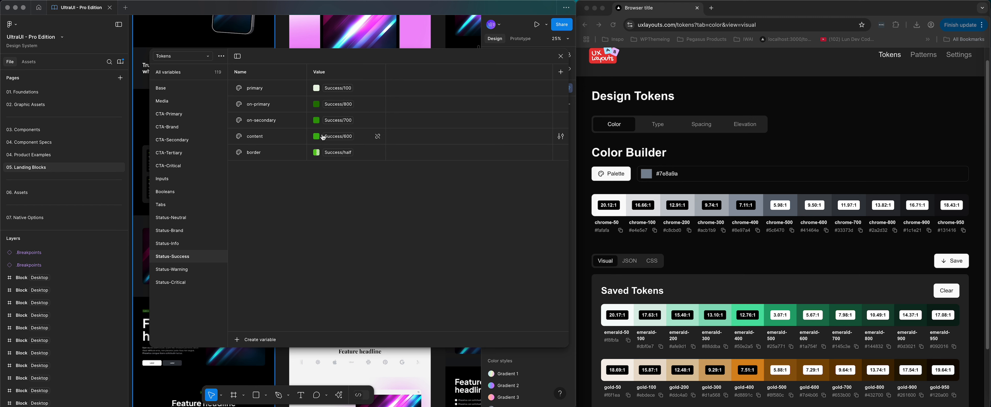
left_click(190, 271)
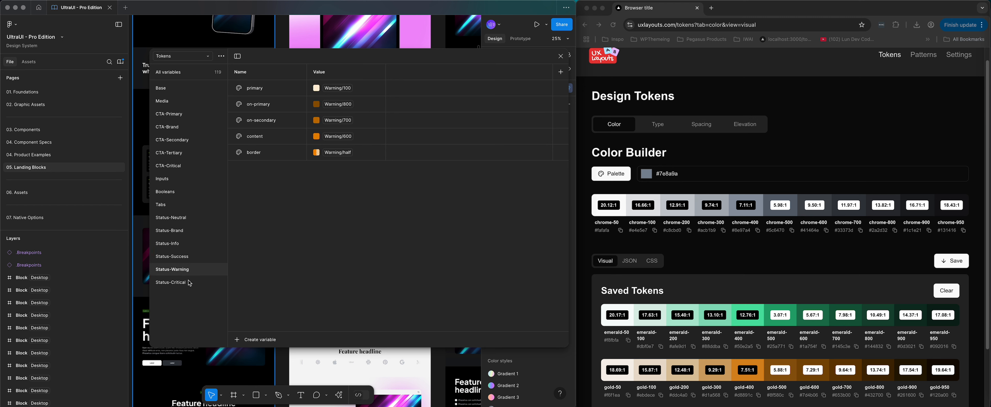
left_click(189, 283)
Show the Units variable collection and review its full scale of number variables
left_click(203, 57)
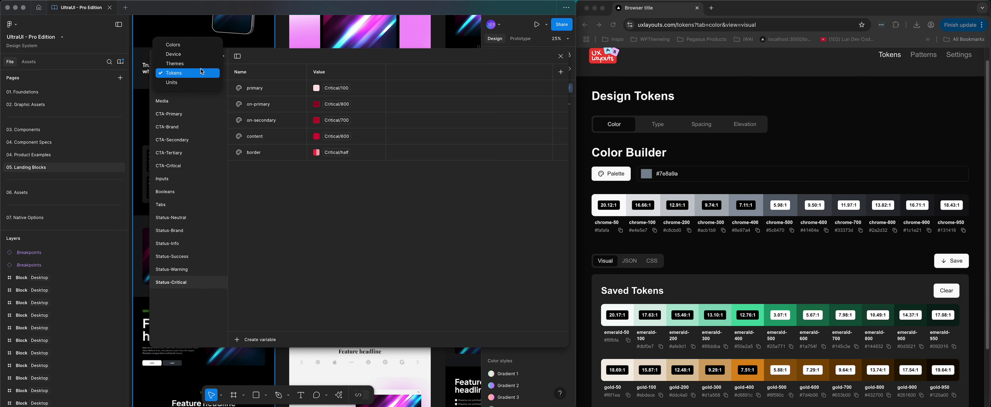
left_click(201, 82)
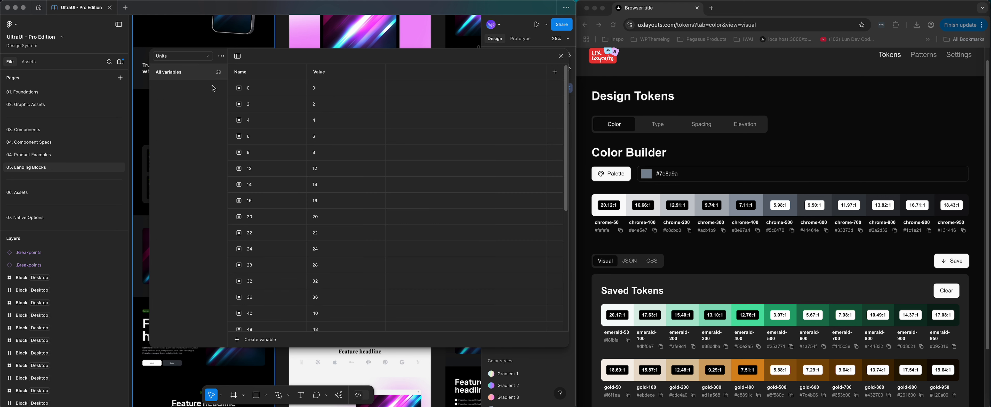
scroll(268, 163, "down", 5)
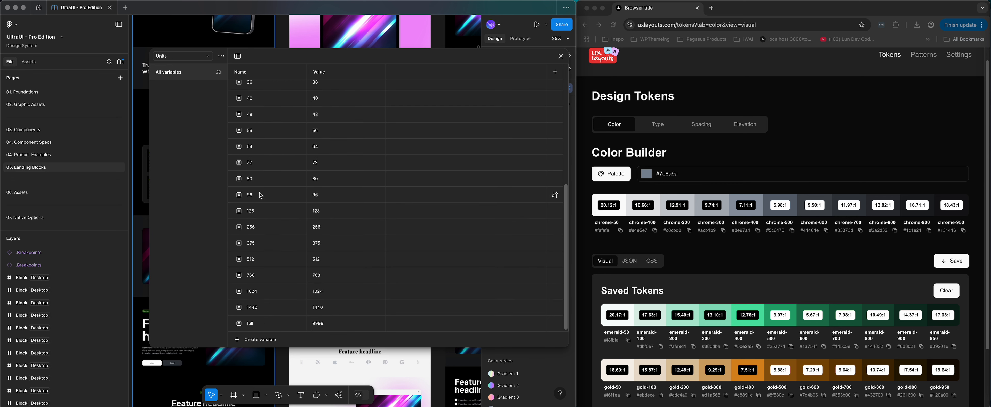
scroll(261, 192, "up", 2)
scroll(258, 232, "up", 5)
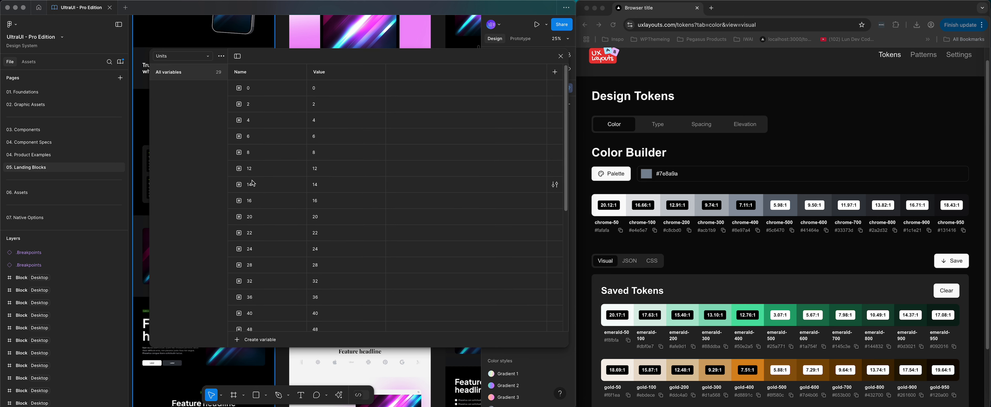
scroll(258, 198, "down", 4)
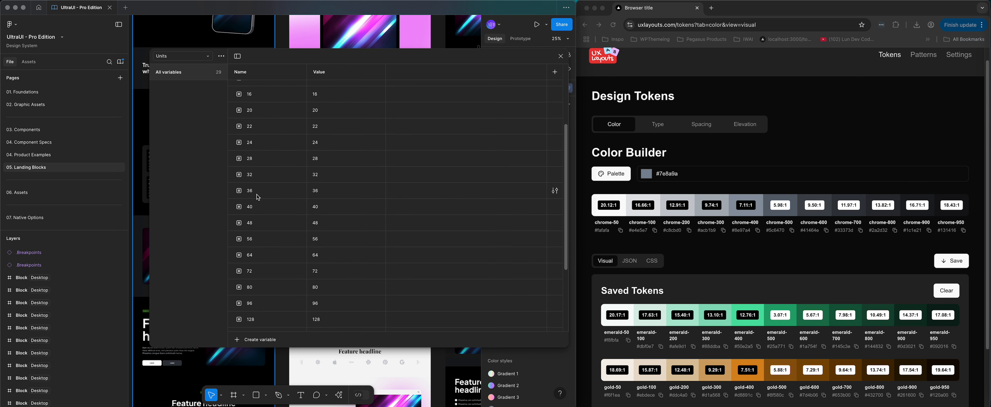
scroll(257, 197, "down", 3)
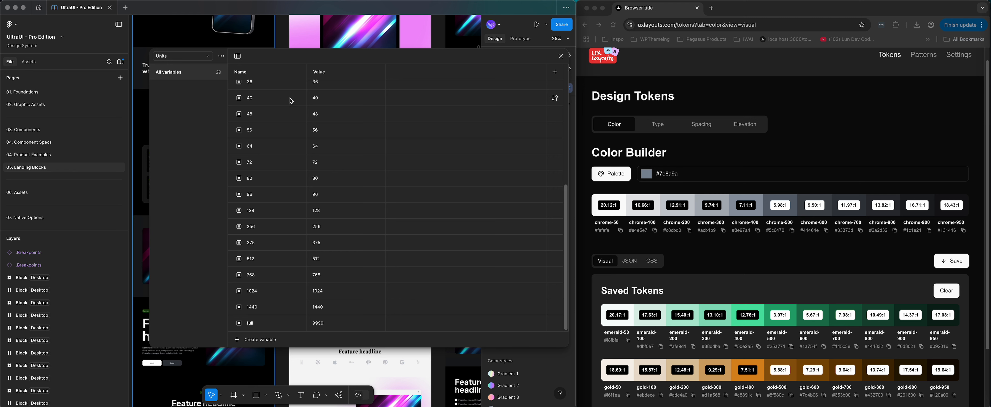
scroll(324, 188, "up", 6)
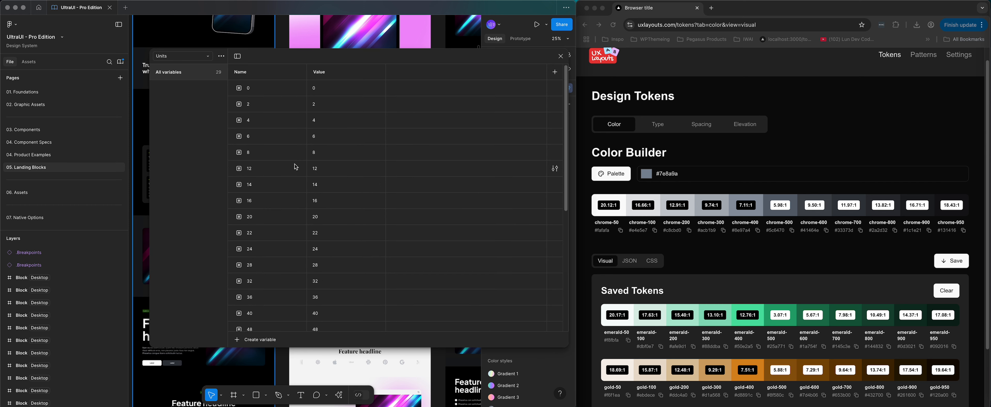
Show the Device variable collection and its Font subgroup with the display, code and body fonts
left_click(208, 57)
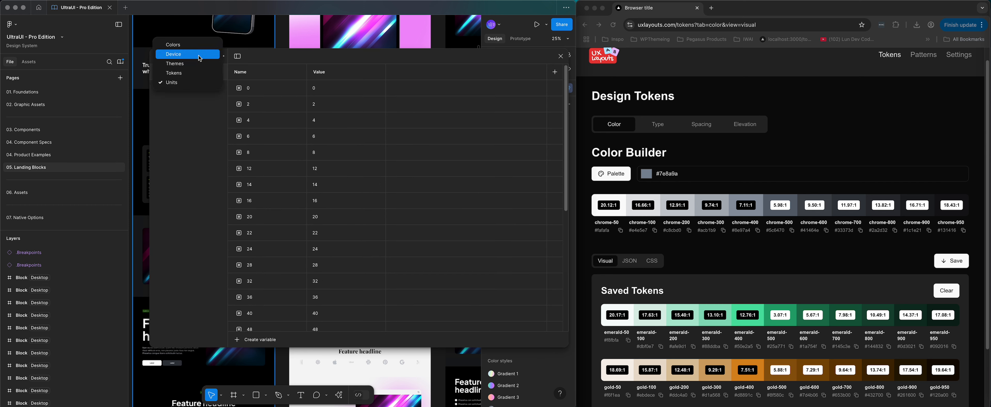
left_click(196, 60)
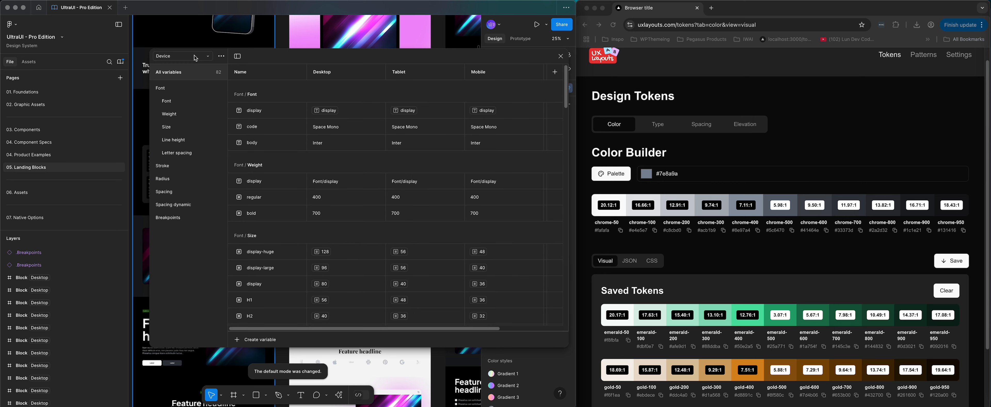
left_click(178, 103)
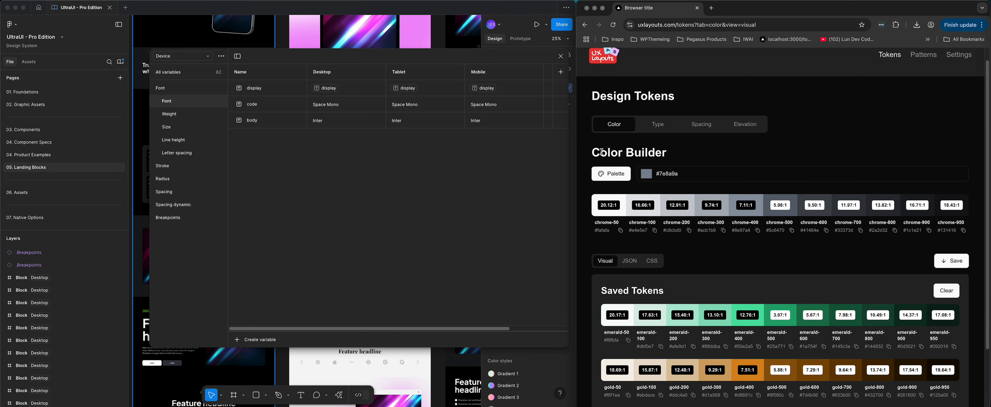
Switch to the UX Layouts tokens page in the browser and examine the saved emerald, gold and zinc color tokens as CSS
left_click_drag(671, 154, 601, 156)
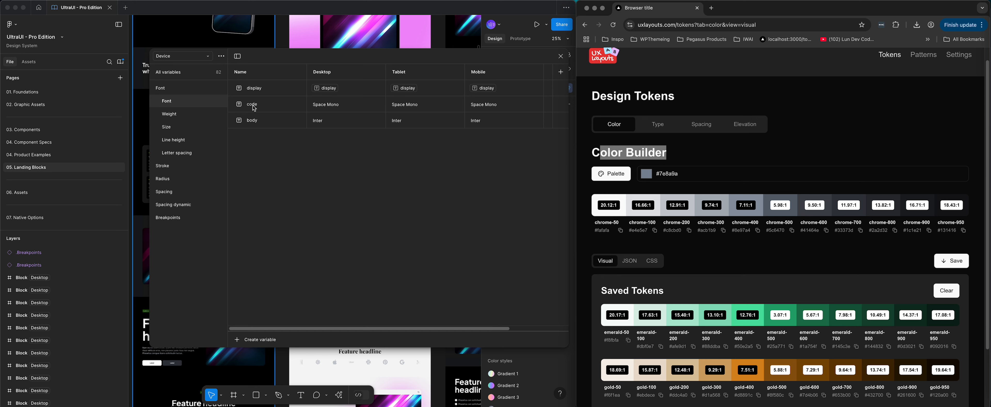
left_click(729, 172)
left_click(655, 262)
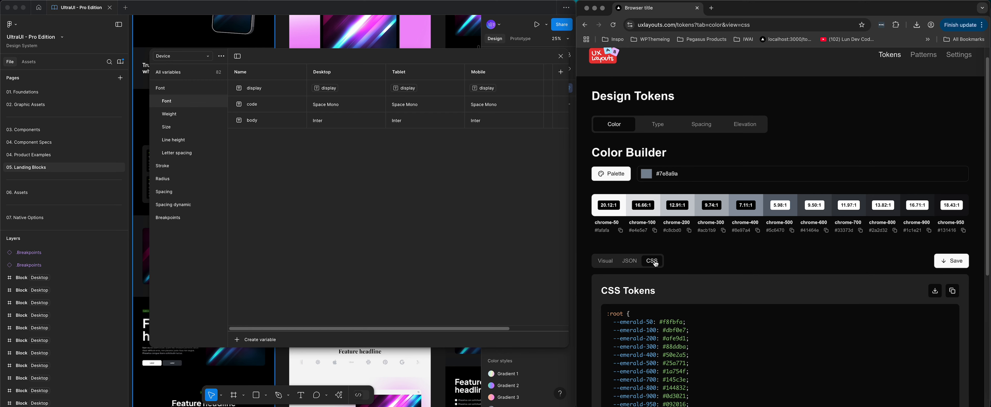
scroll(655, 263, "down", 5)
left_click_drag(615, 106, 712, 354)
left_click(671, 241)
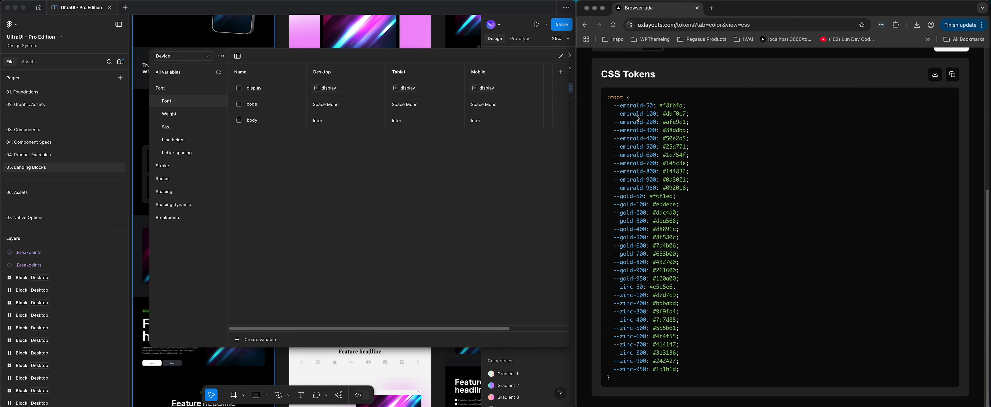
left_click_drag(637, 115, 680, 263)
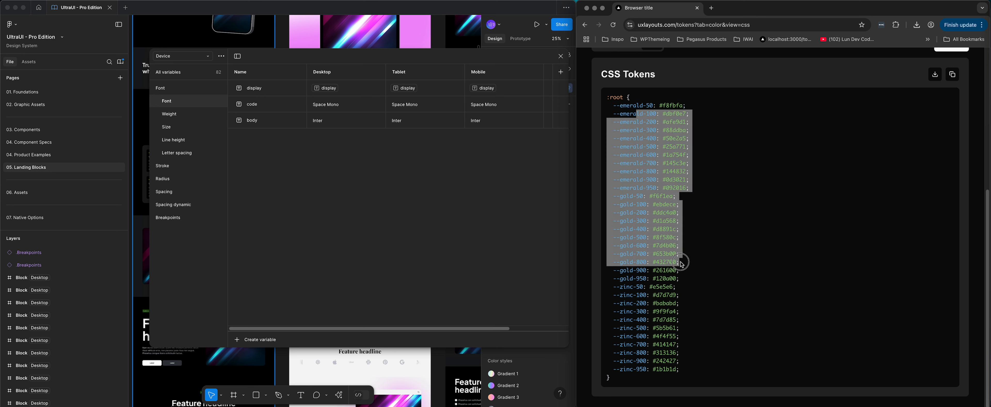
left_click(649, 113)
left_click_drag(633, 105, 681, 240)
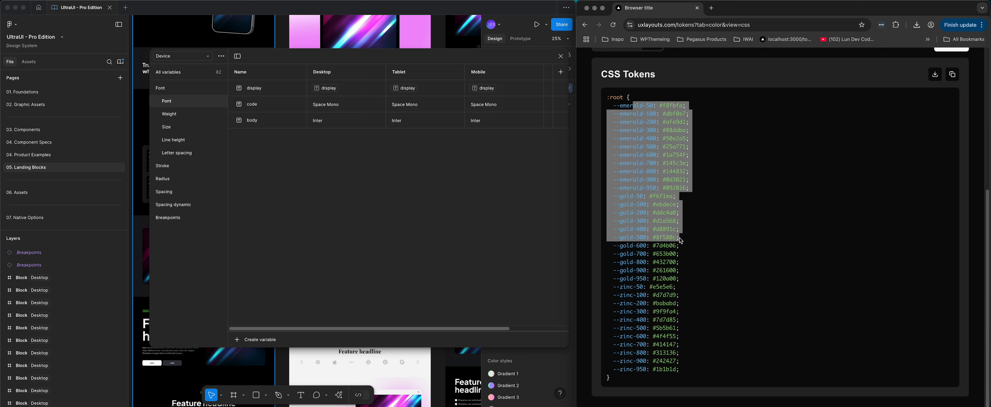
left_click(653, 161)
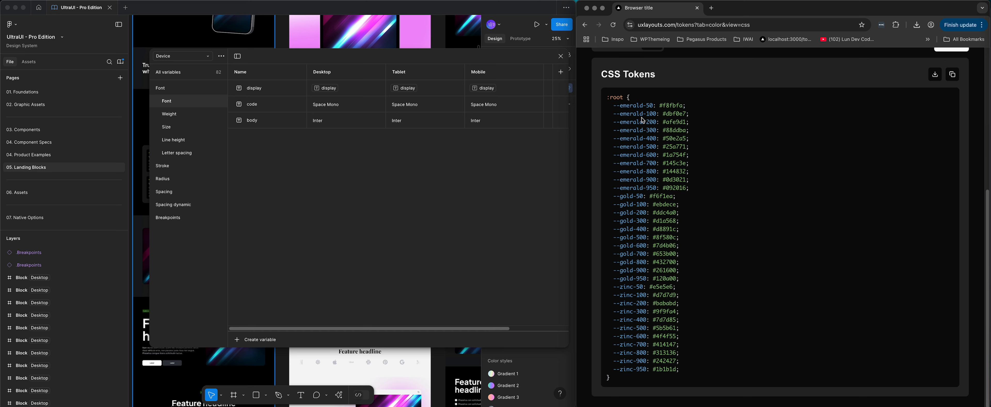
left_click_drag(649, 110, 664, 174)
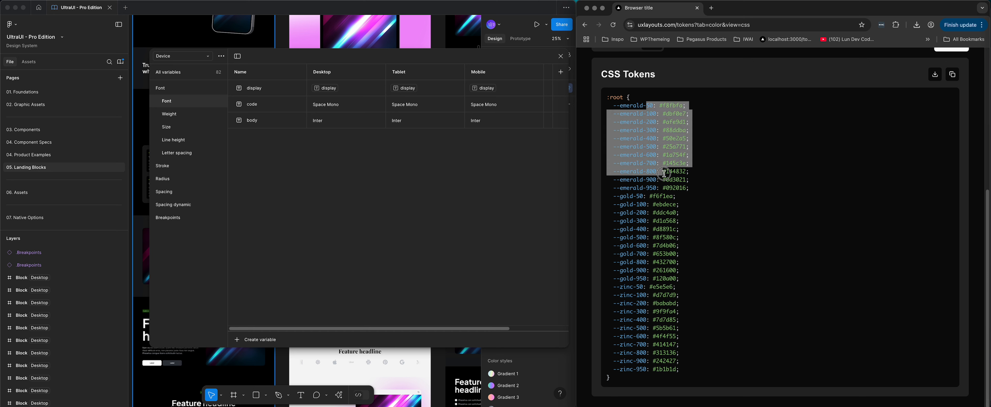
left_click(664, 174)
left_click_drag(646, 122, 659, 188)
left_click(650, 129)
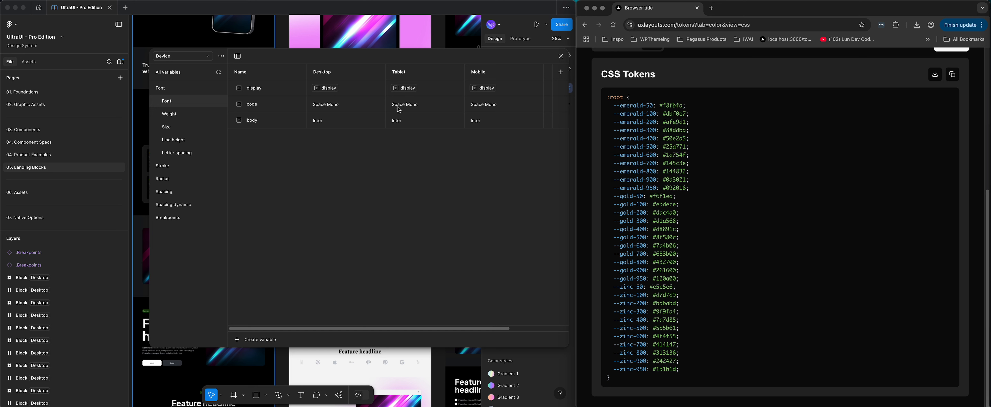
scroll(697, 181, "up", 5)
scroll(690, 196, "down", 5)
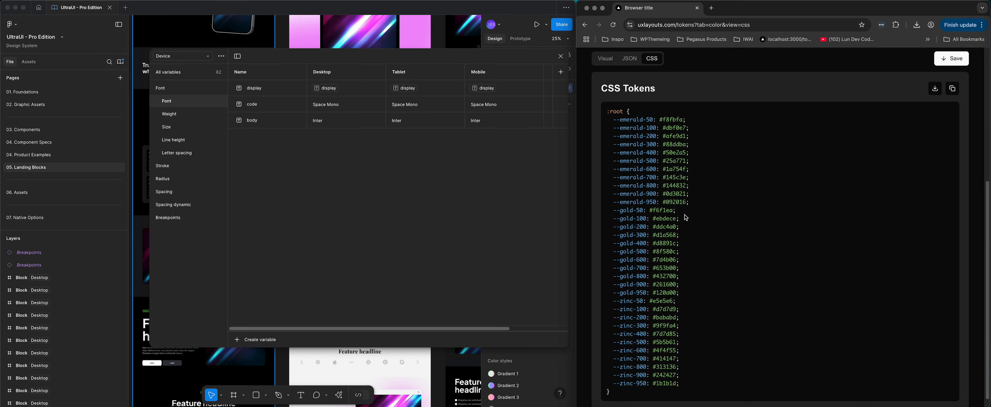
scroll(662, 81, "up", 1)
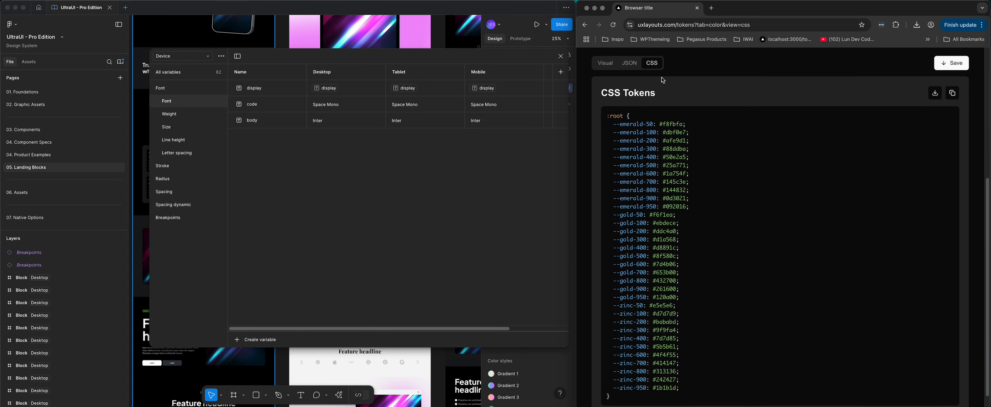
Show the Type Builder of the design tokens and examine its CSS size, line-height, letter-spacing and weight tokens
scroll(661, 80, "up", 5)
left_click(657, 135)
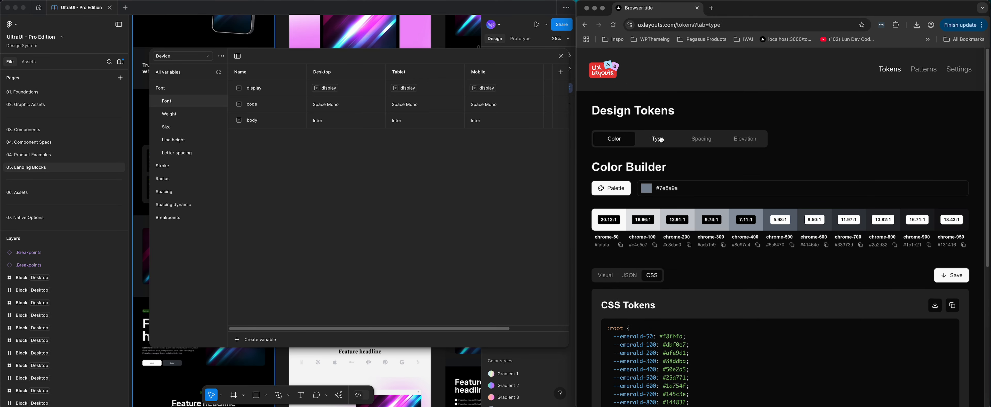
scroll(666, 170, "down", 2)
scroll(719, 217, "down", 3)
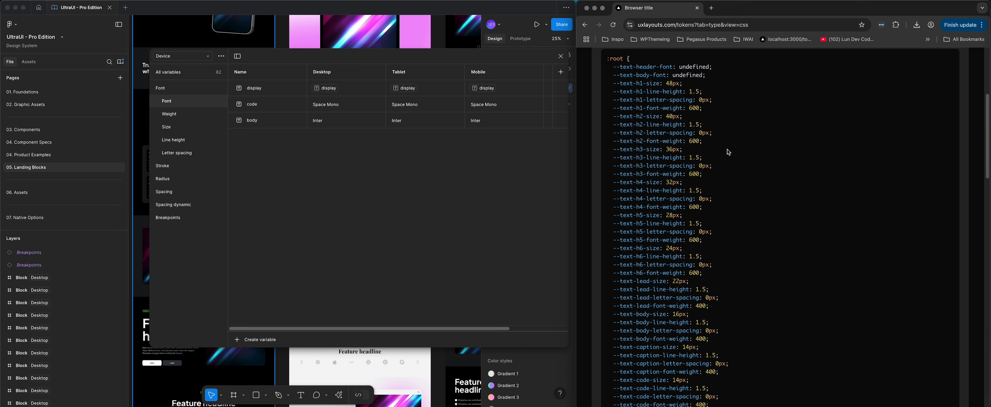
scroll(725, 152, "up", 5)
Switch the Type Builder to its visual preview and set the Header & Lead Font to Lato
left_click(605, 196)
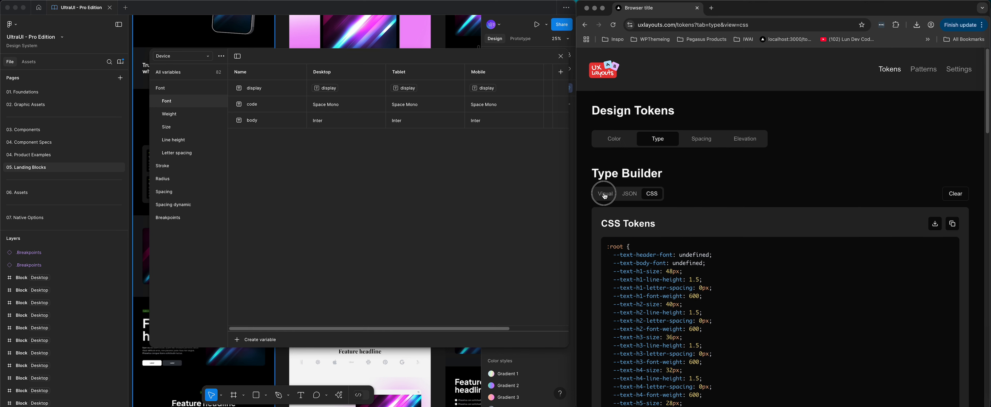
scroll(721, 188, "down", 1)
scroll(721, 189, "down", 3)
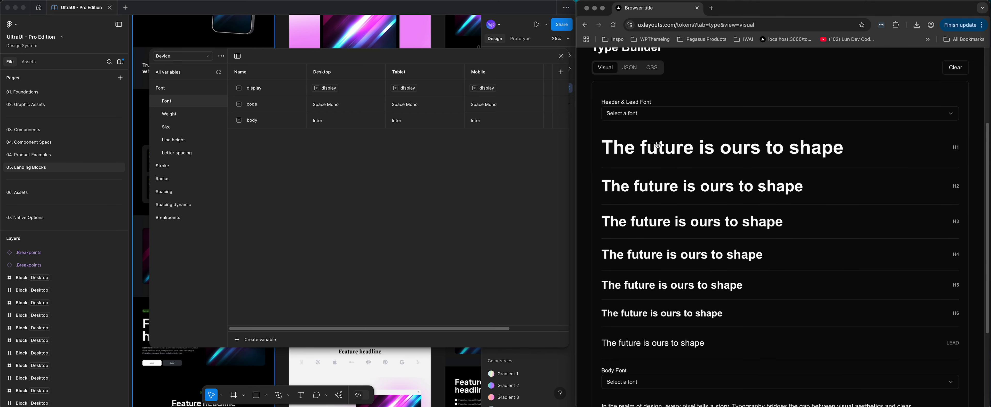
left_click(659, 114)
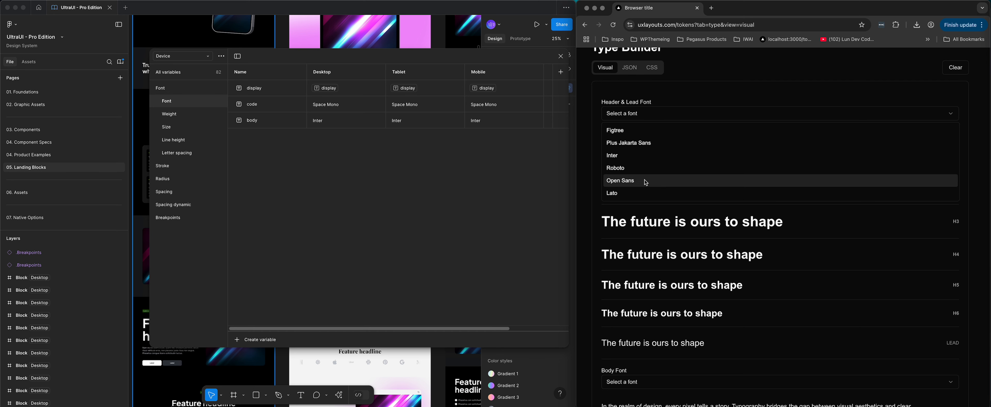
left_click(641, 194)
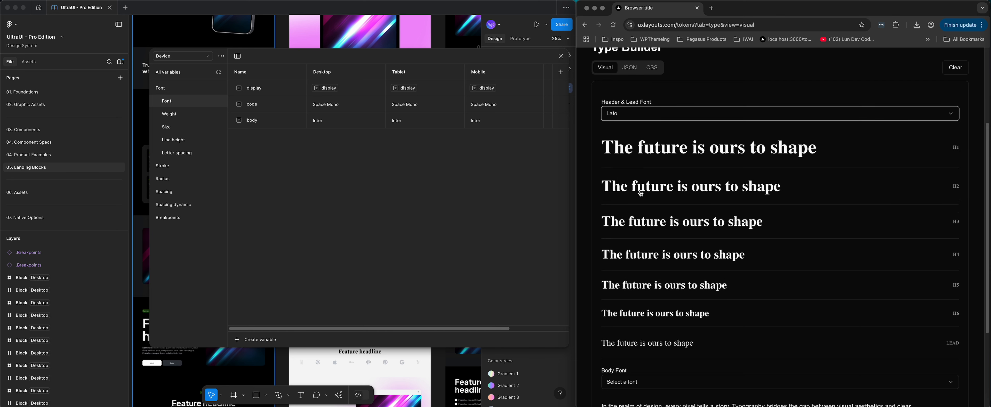
Preview the type scale with the Header & Lead Font set to Open Sans, Figtree, Plus Jakarta Sans, Inter and Roboto in turn
left_click(643, 116)
left_click(635, 181)
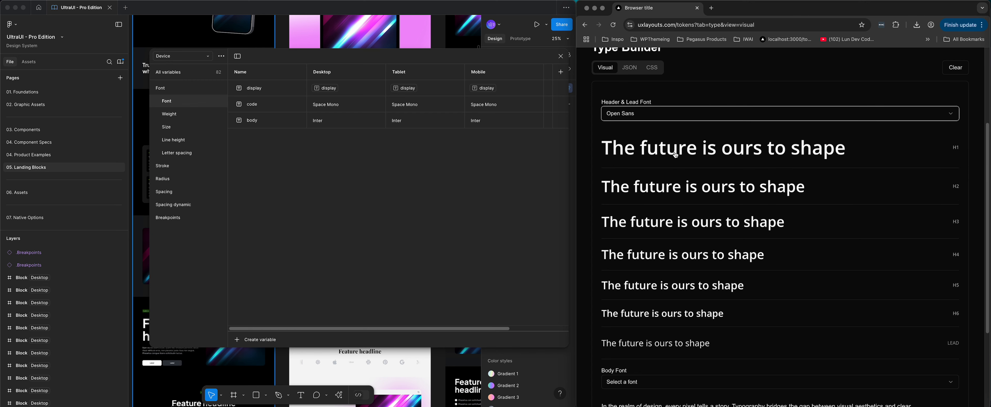
left_click(650, 116)
left_click(631, 131)
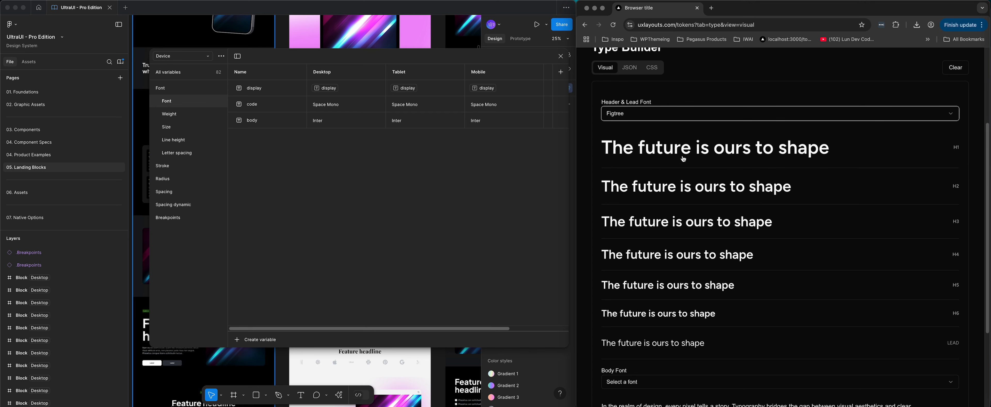
left_click(671, 114)
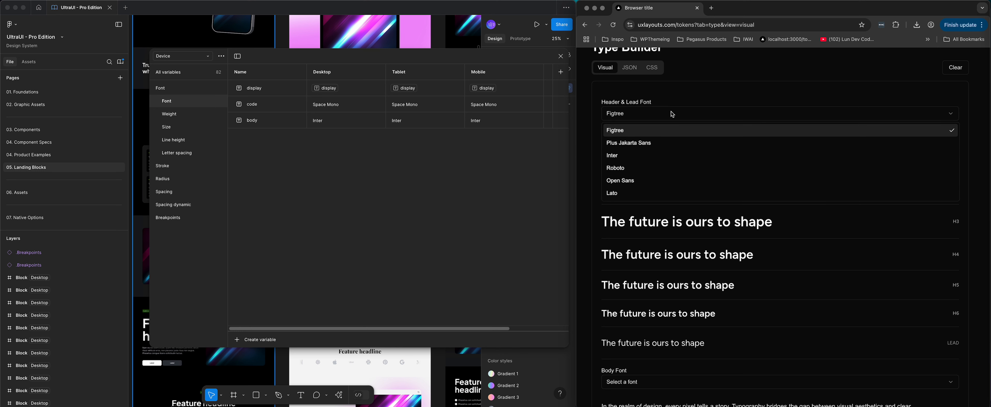
left_click(667, 142)
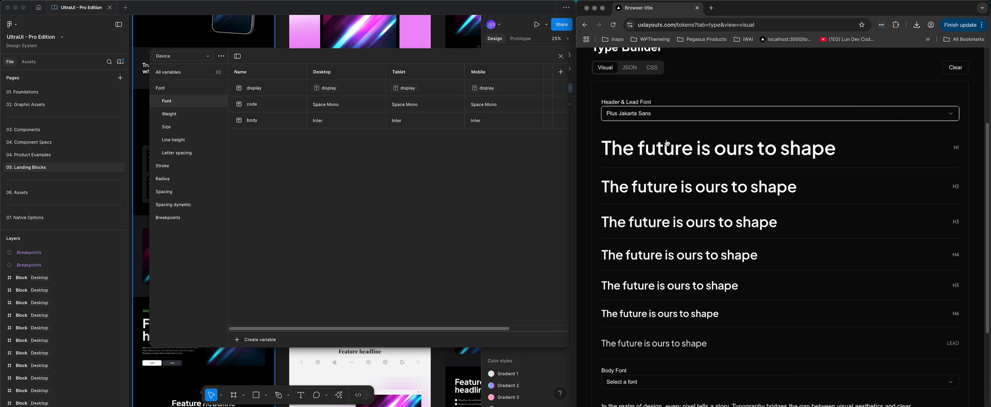
left_click(708, 118)
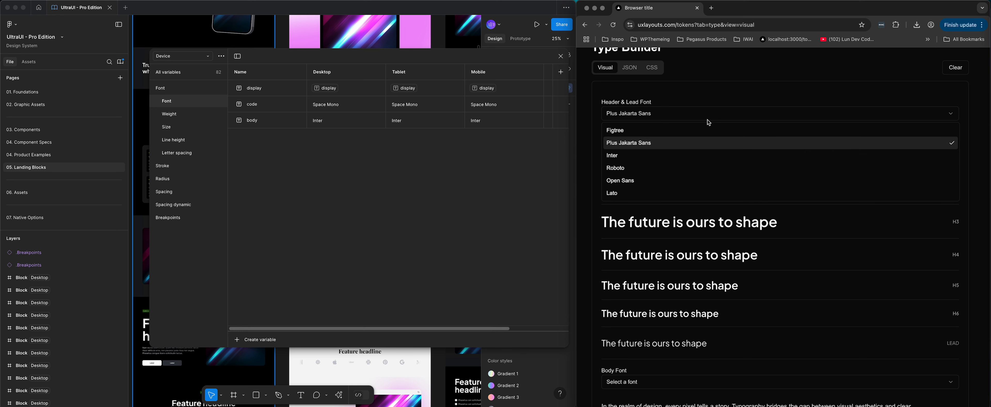
left_click(696, 157)
left_click(694, 121)
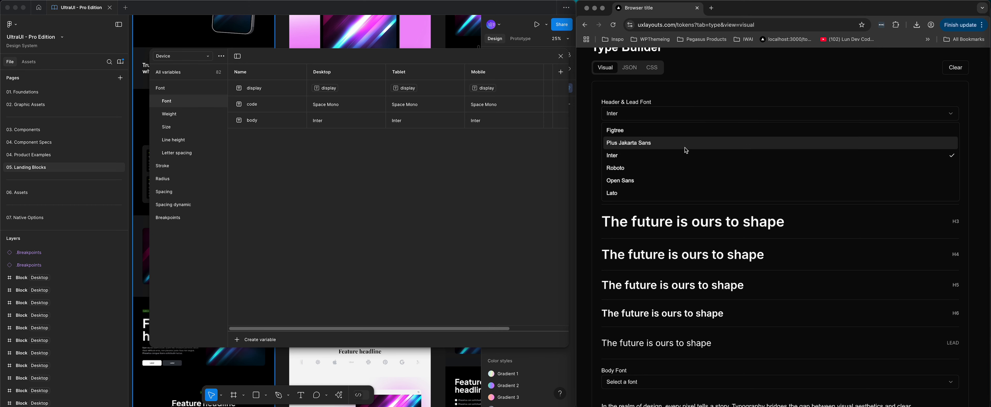
left_click(686, 168)
Set the Header & Lead Font to Open Sans and review the heading and body previews
left_click(679, 115)
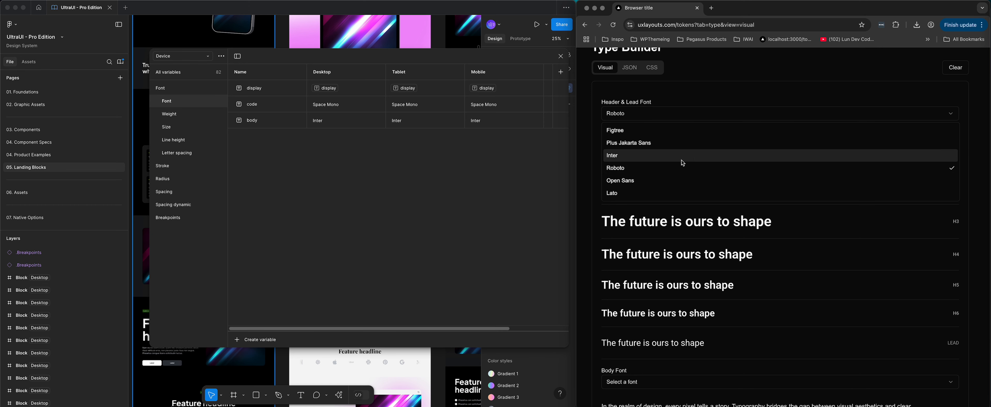
left_click(679, 176)
scroll(687, 185, "down", 4)
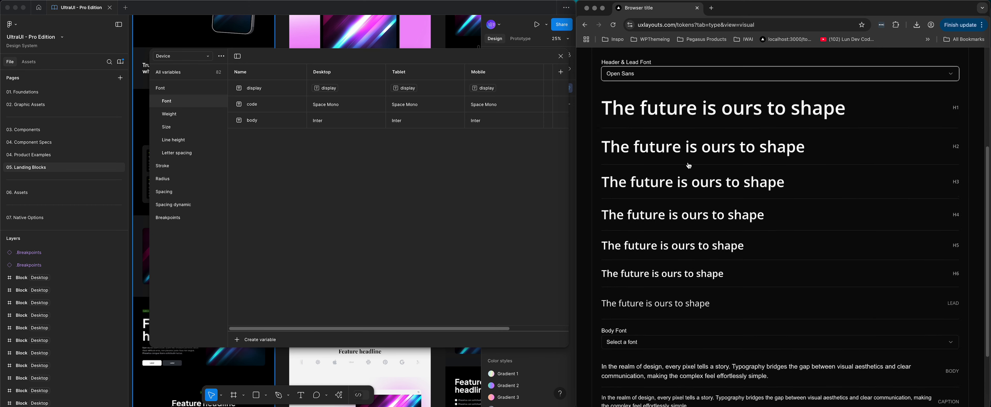
scroll(688, 166, "up", 8)
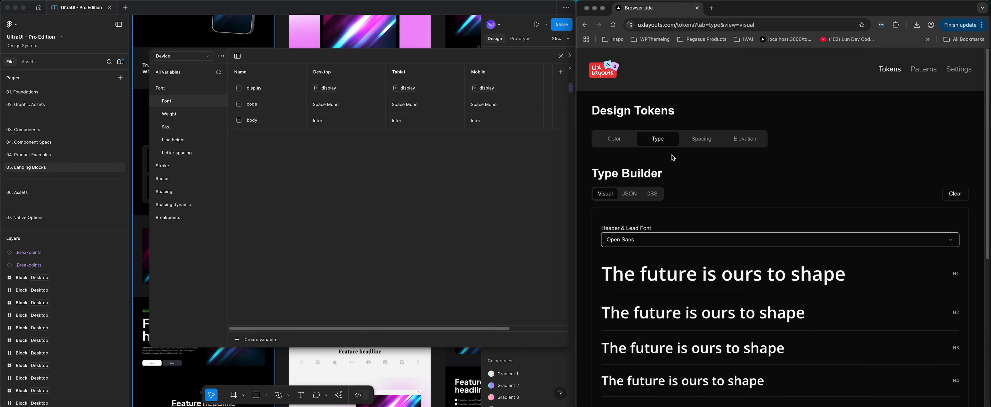
Switch to Figma and inspect the Desktop value of the code font variable
left_click(418, 191)
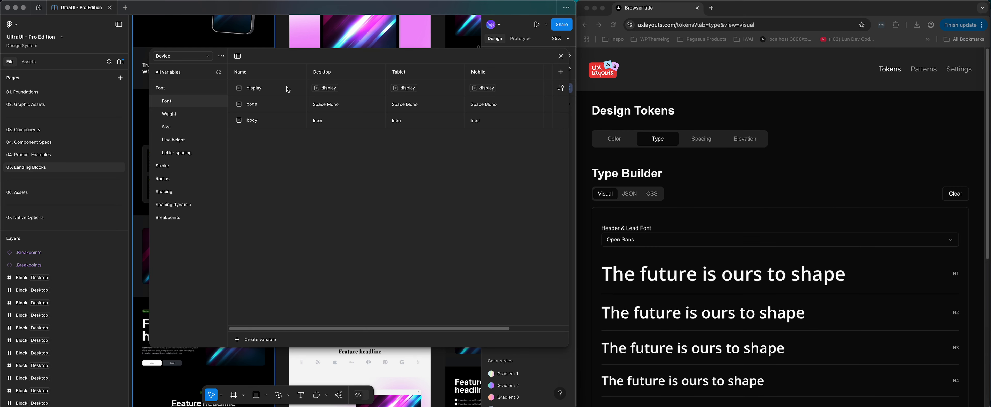
double_click(325, 104)
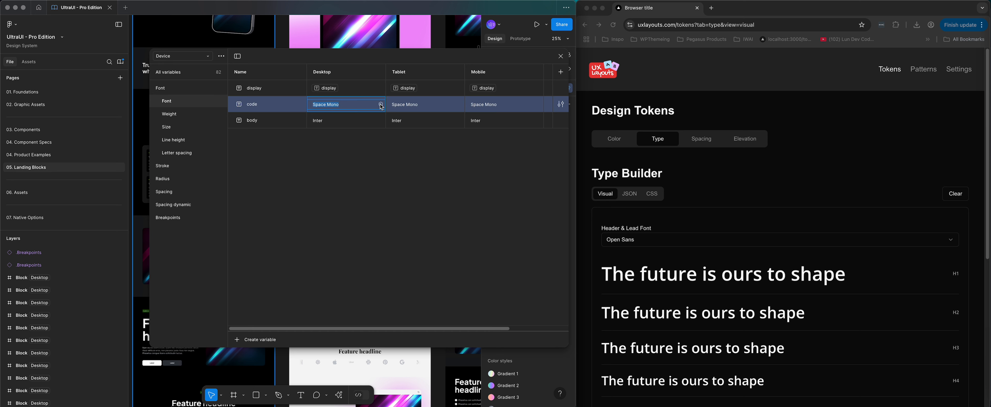
left_click(687, 190)
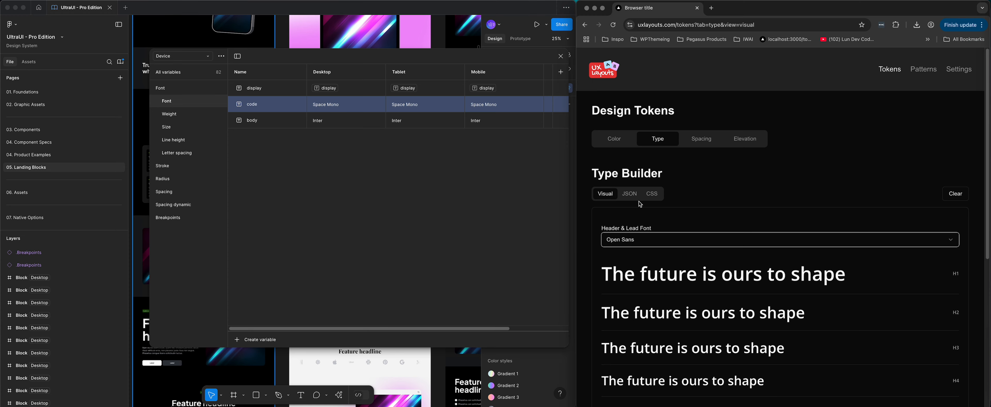
Open the Google Fonts site in a new browser tab by searching for "google fonts"
left_click(711, 8)
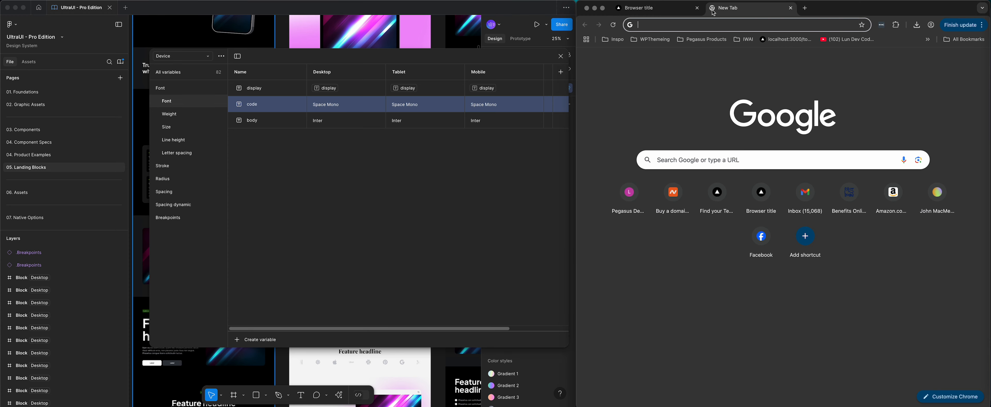
type("google fonts")
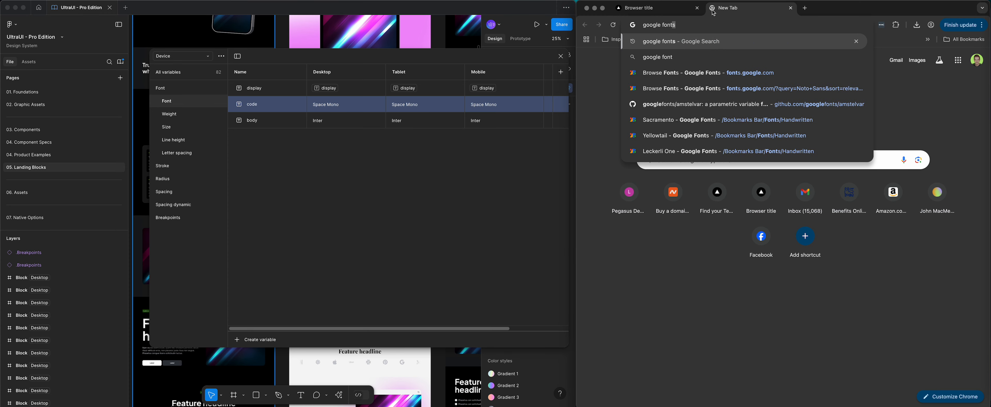
key("Return")
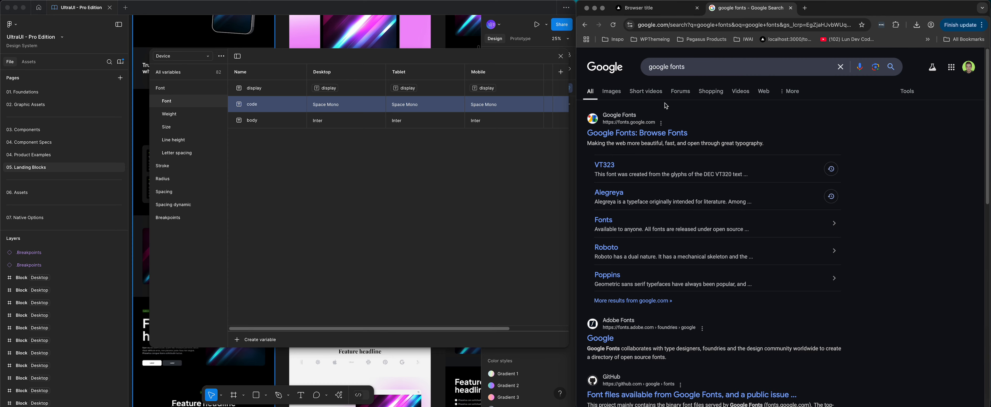
left_click(658, 131)
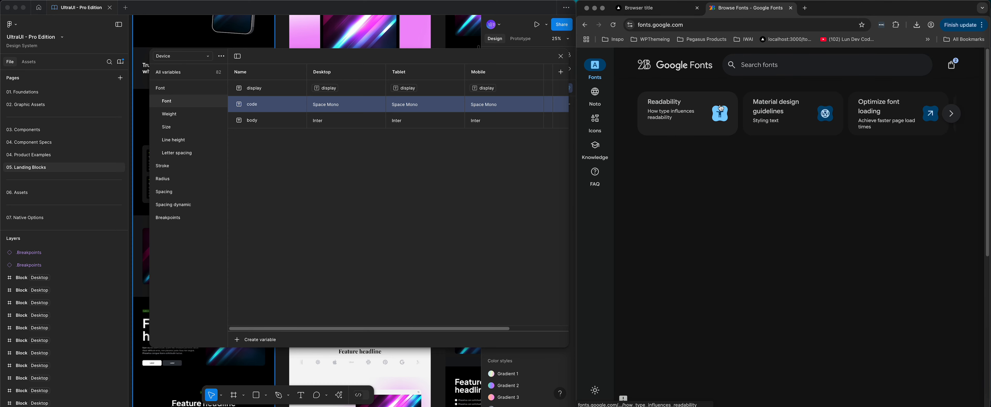
Try to find a font by searching Google Fonts for "Otter" and "Oter"
left_click(759, 65)
type("Otter")
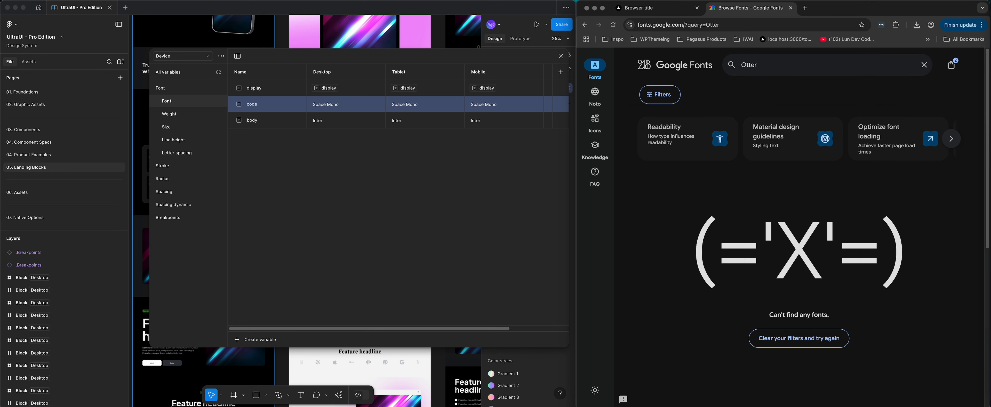
key("BackSpace")
key("BackSpace")
key("BackSpace")
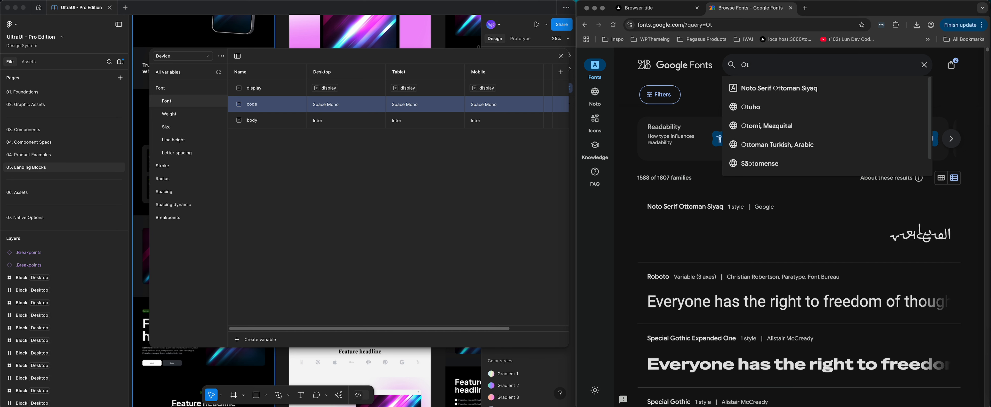
type("er")
Search Google Fonts for "geist" and open the specimen page of the Geist family
double_click(747, 63)
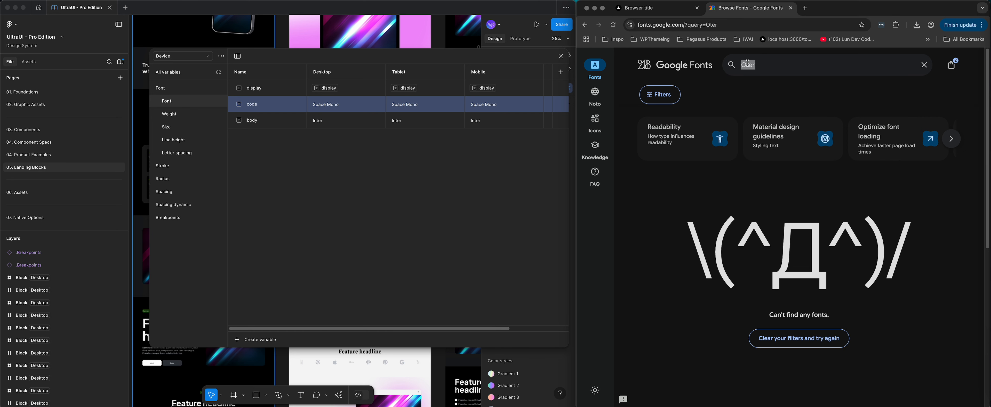
type("geist")
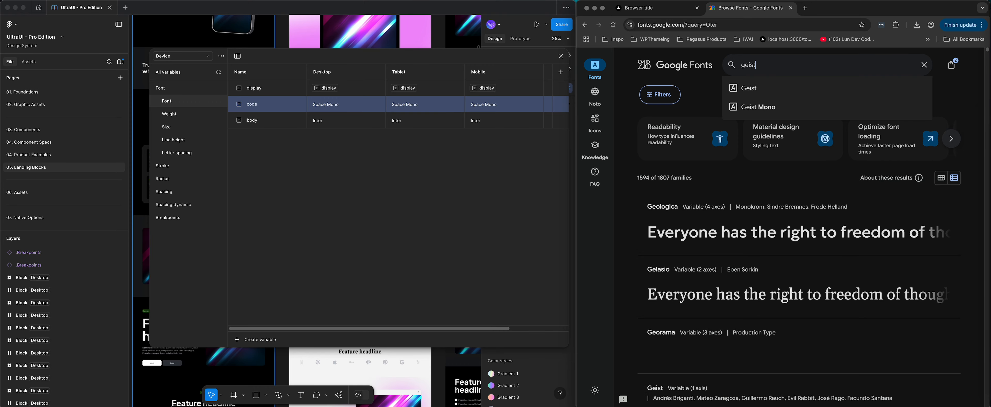
left_click(756, 89)
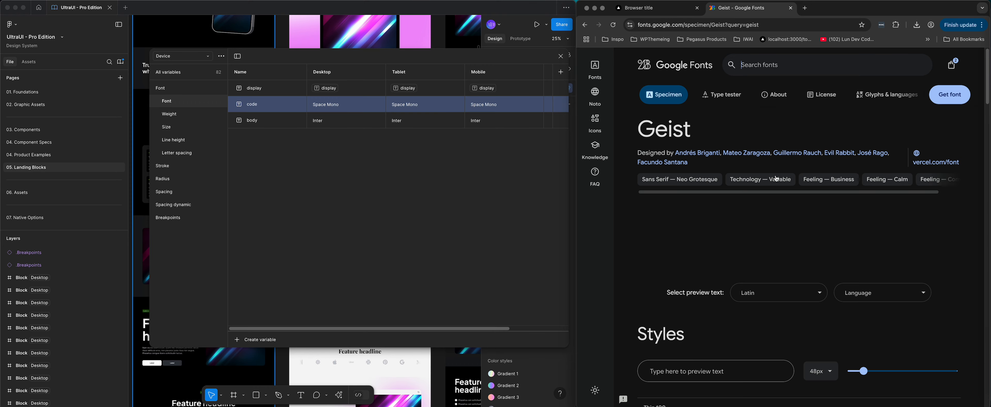
Examine the Geist style previews across the weights from Thin 100 to Black 900
scroll(751, 182, "down", 10)
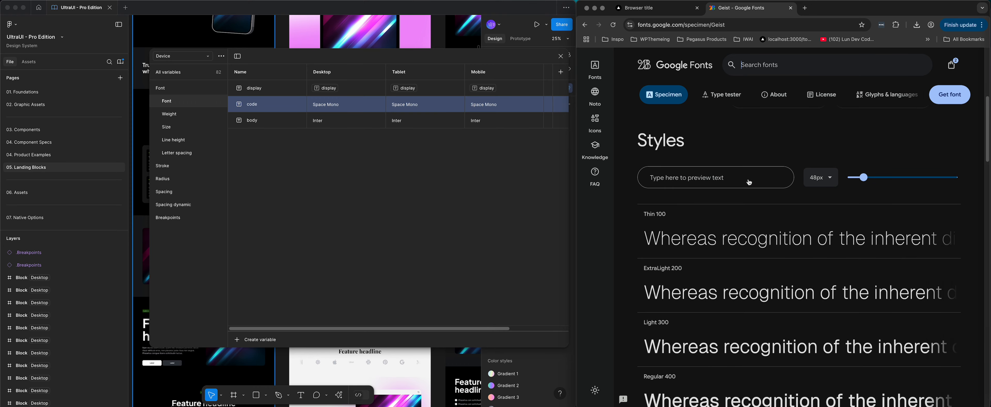
scroll(744, 184, "down", 4)
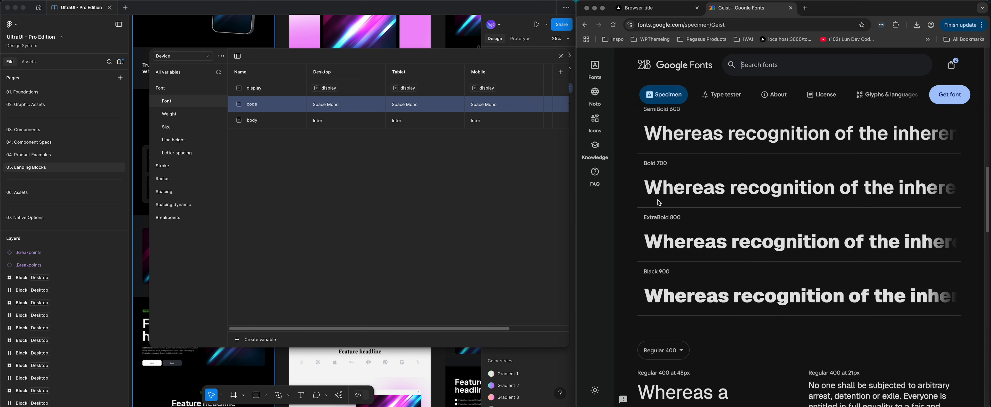
left_click(666, 295)
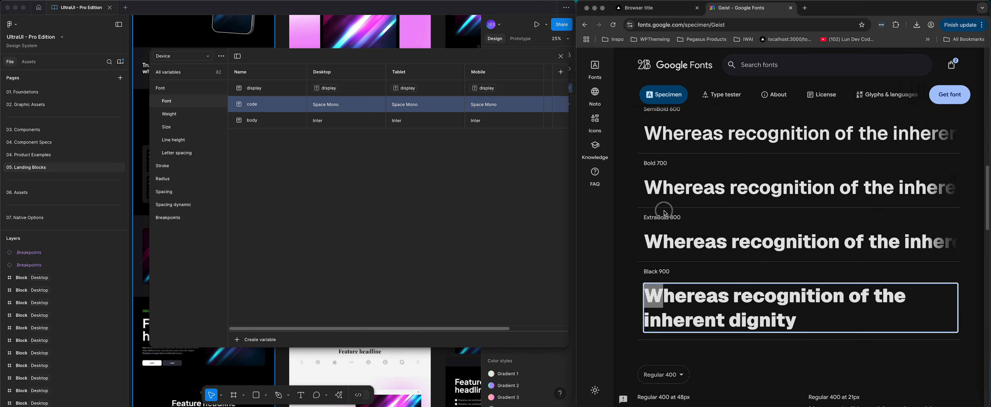
scroll(694, 173, "up", 1)
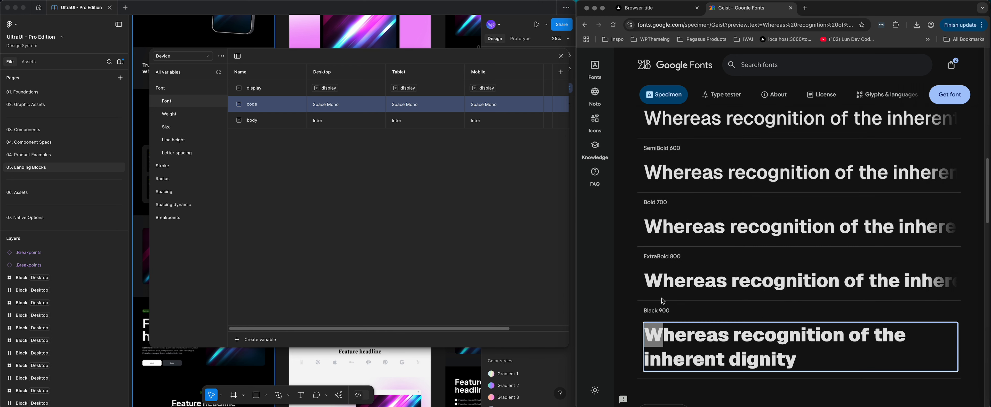
left_click(645, 282)
scroll(650, 269, "up", 8)
scroll(670, 173, "up", 1)
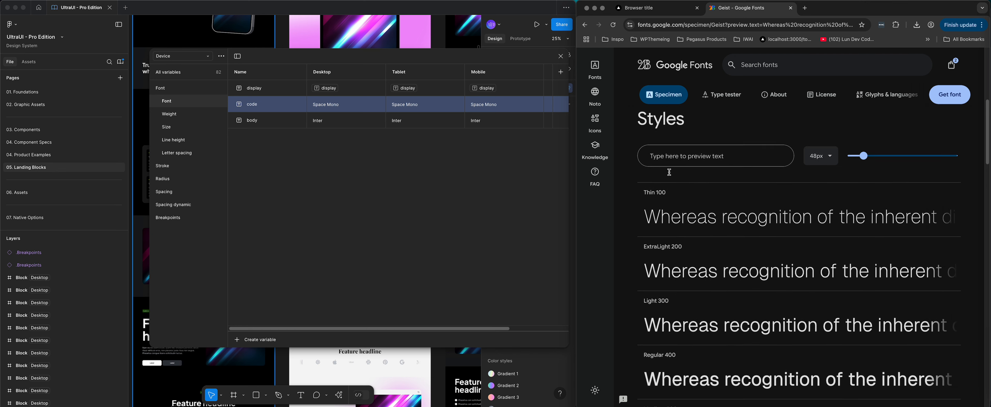
scroll(669, 181, "down", 5)
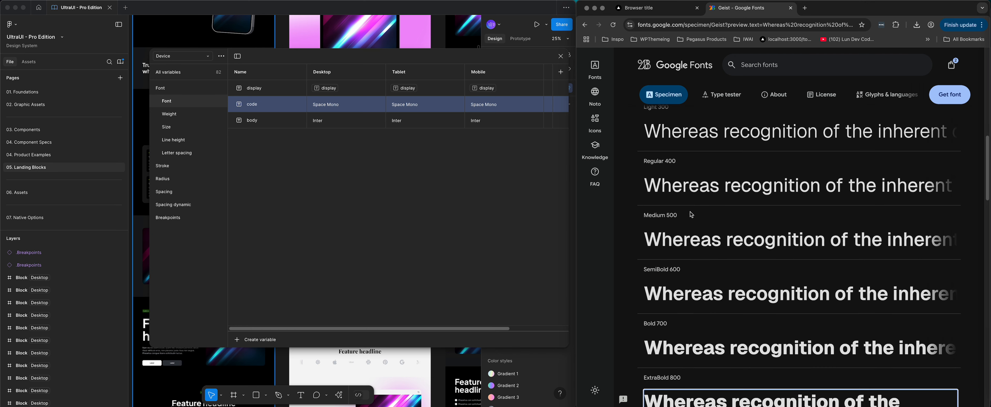
scroll(692, 214, "down", 5)
scroll(629, 200, "down", 1)
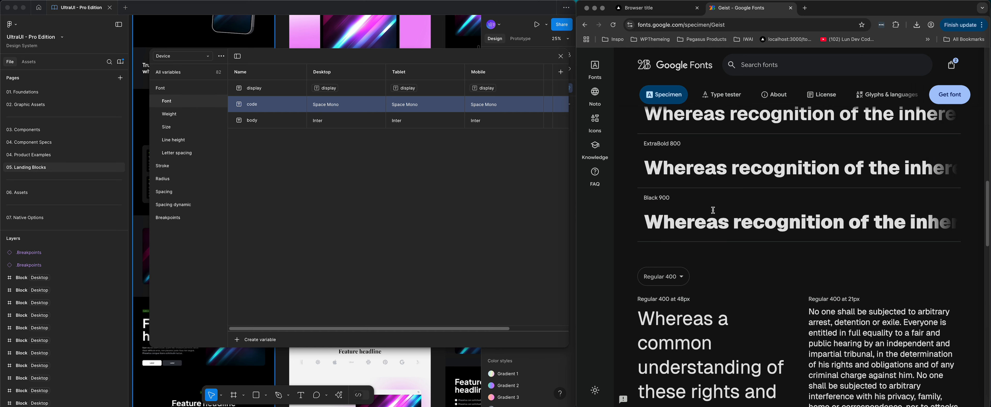
scroll(712, 210, "up", 7)
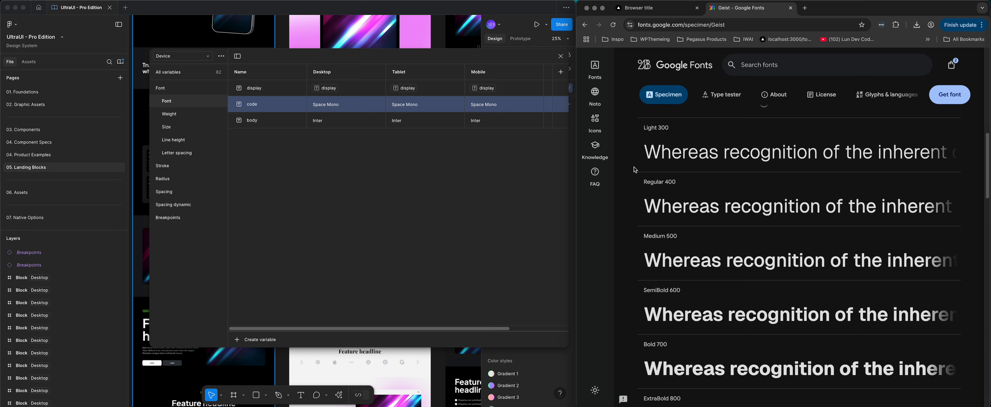
Switch to Figma, compare the Device collection's Weight variables with the Geist weights, and show its Size variables
left_click(392, 165)
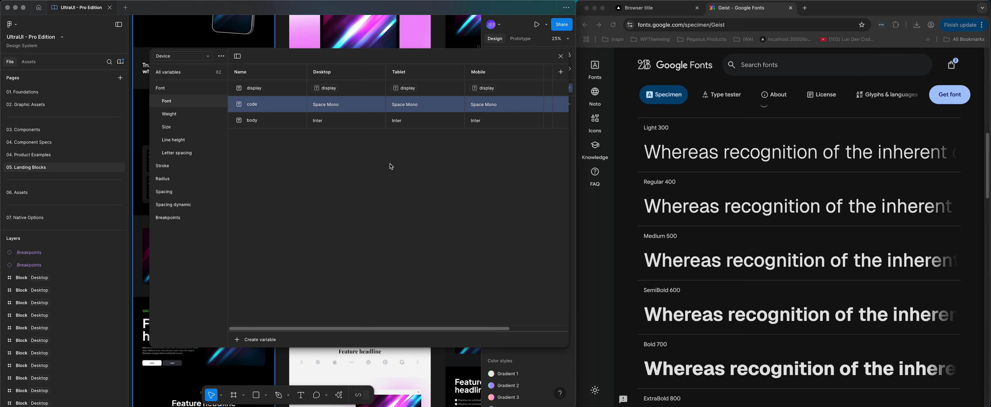
left_click(274, 123)
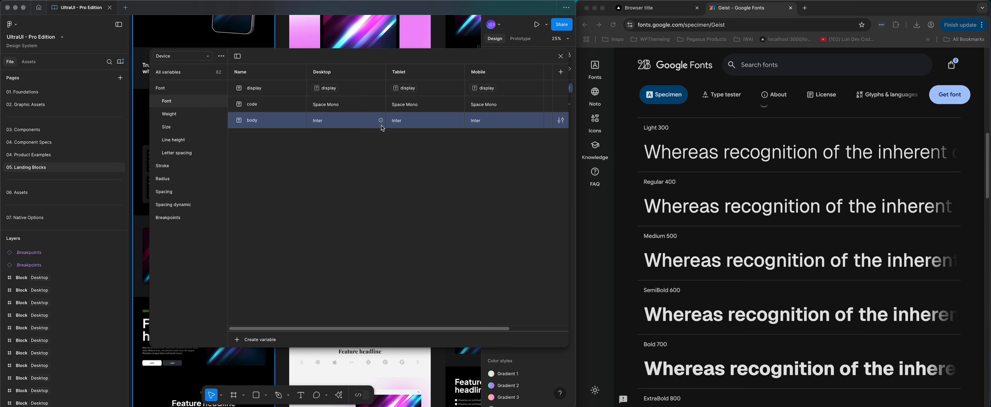
left_click(189, 114)
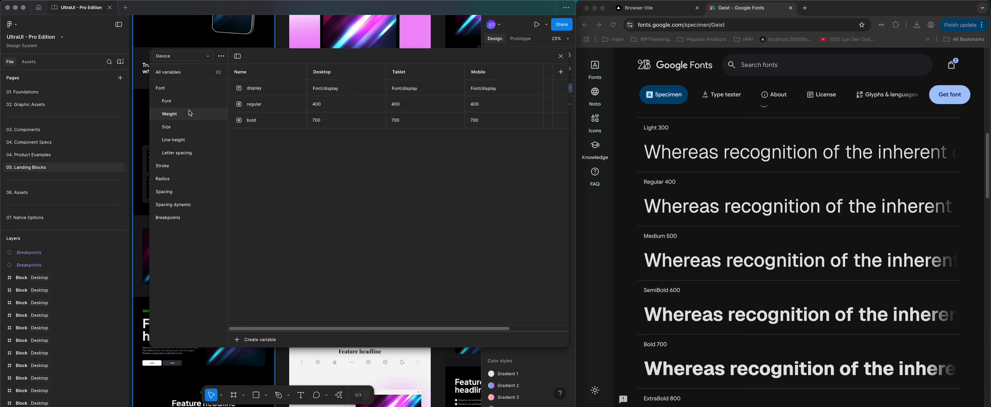
scroll(735, 228, "down", 4)
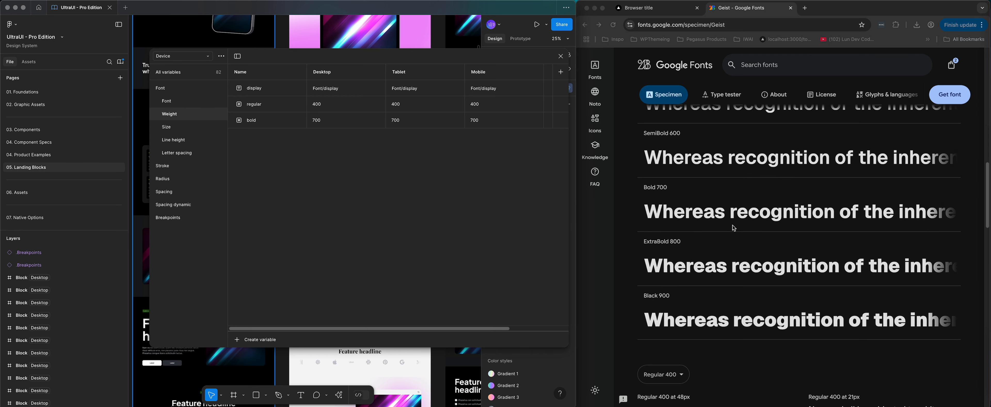
scroll(702, 215, "up", 8)
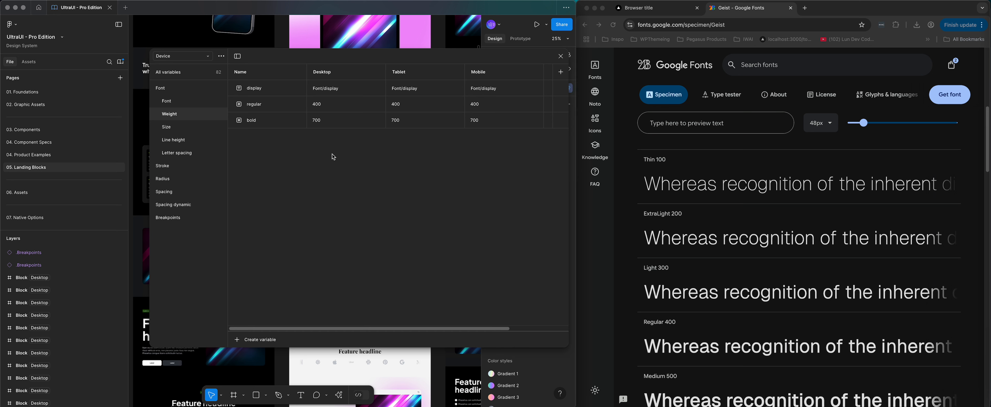
left_click(185, 129)
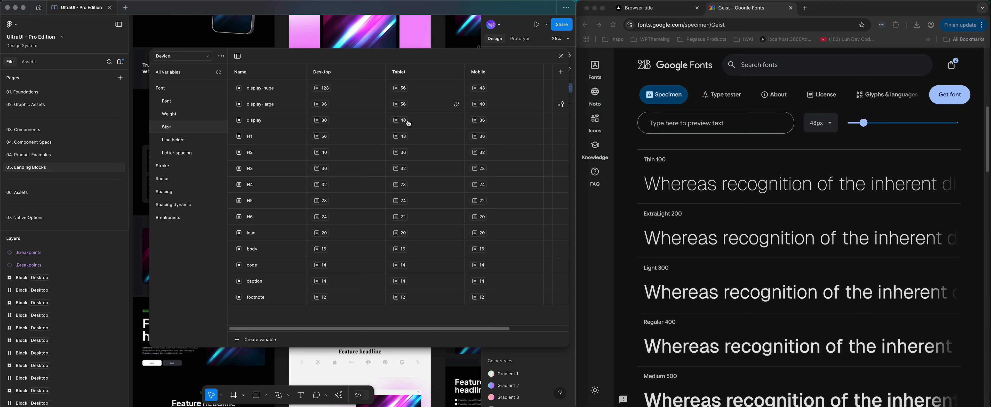
Review the Device collection's Line height and Letter spacing variables, and close the variables window
left_click(181, 141)
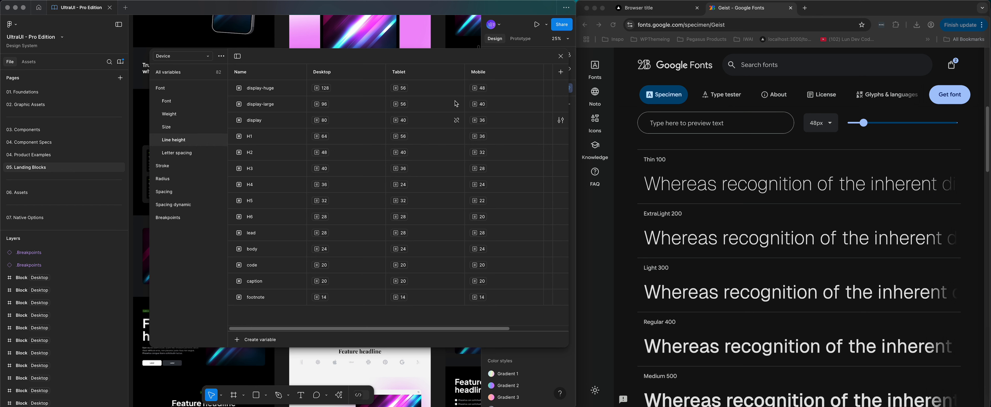
left_click(177, 154)
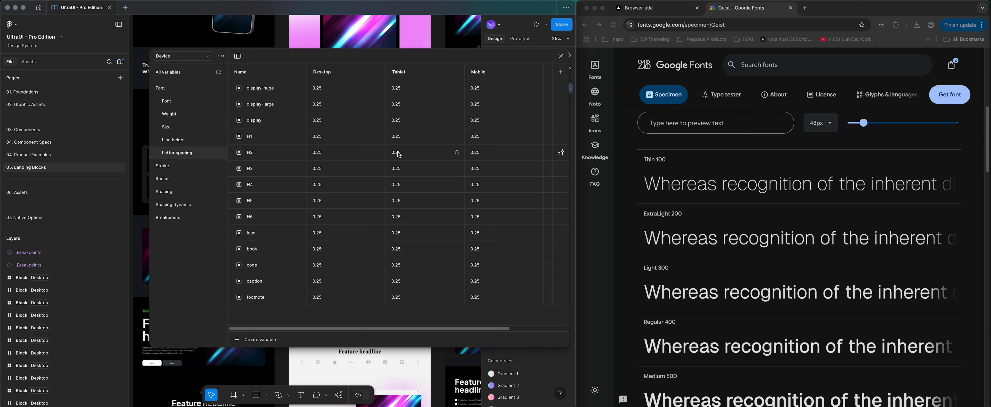
left_click(561, 56)
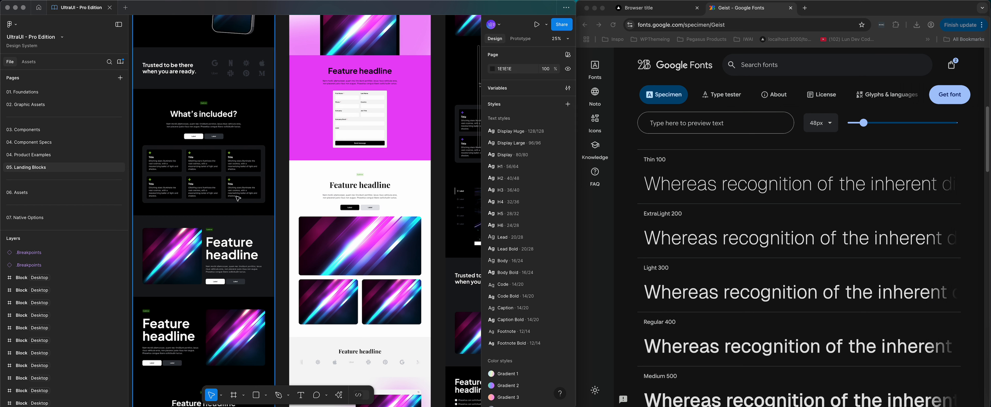
Inspect the Display Huge text style's properties and the variables available for its font, and close the style editor
left_click(567, 131)
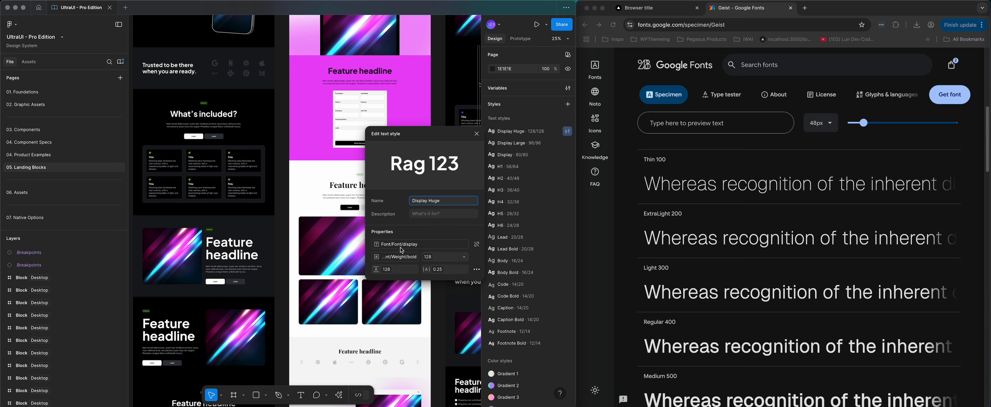
left_click(402, 249)
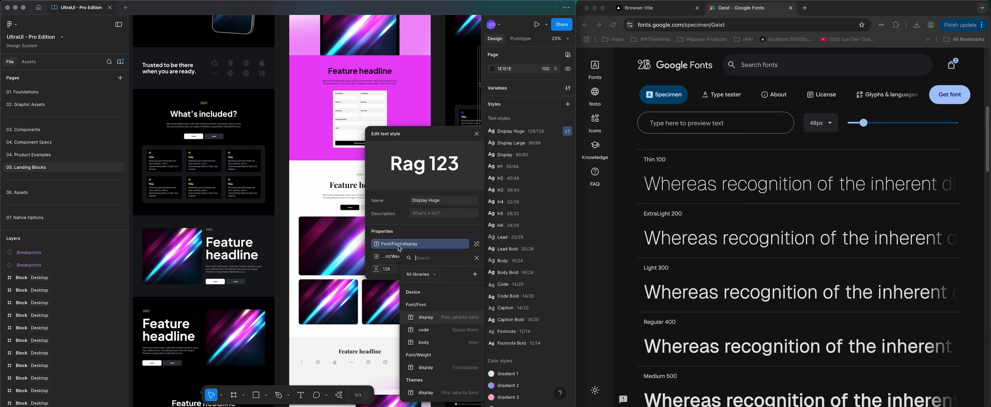
left_click(476, 134)
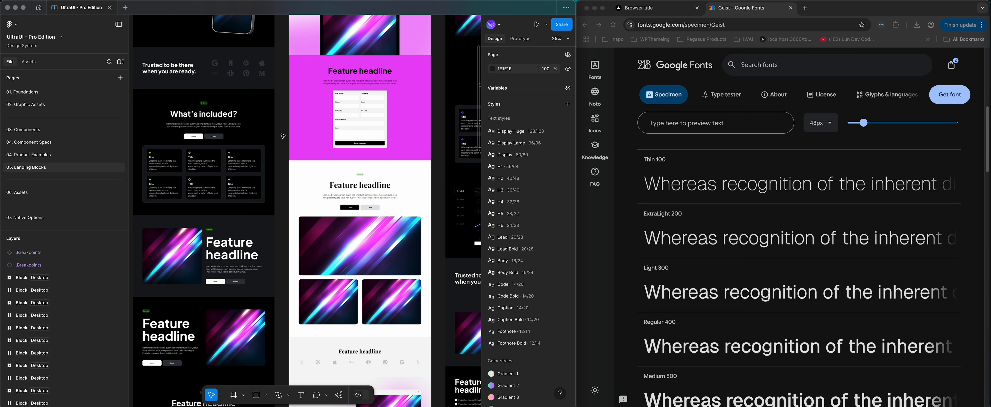
Switch the Desktop - 20 frame's Device mode to Mobile and back to Desktop, and check the restored layout
left_click(322, 132)
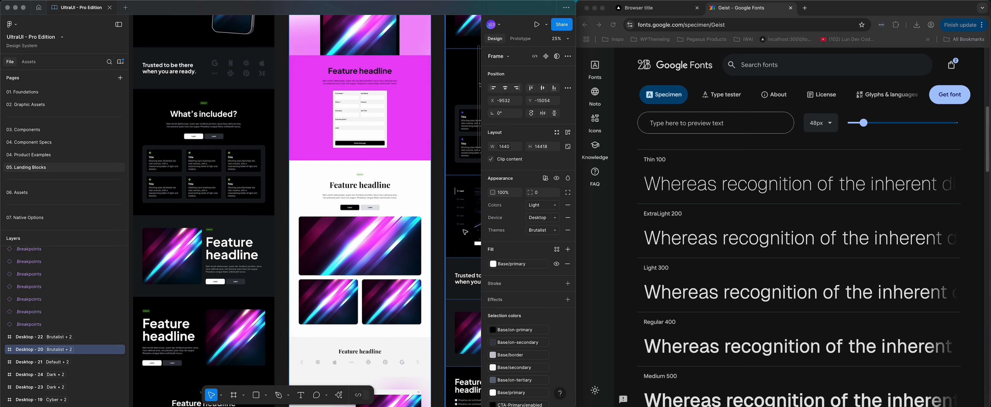
scroll(417, 174, "up", 7)
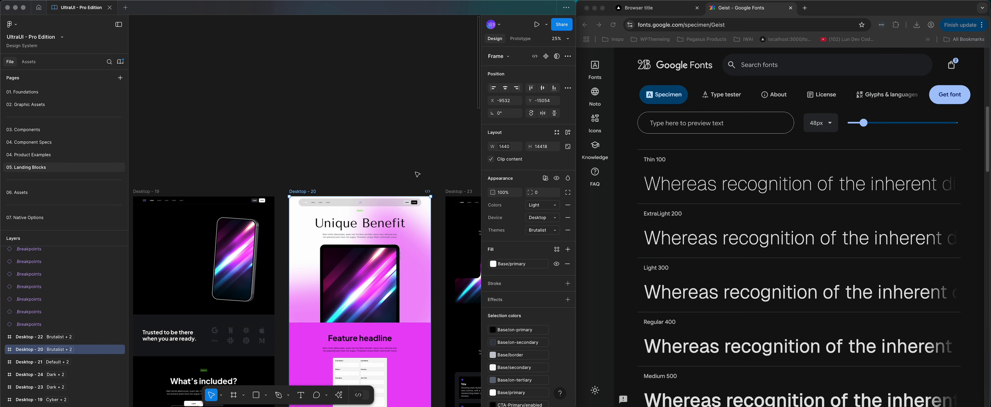
left_click(543, 217)
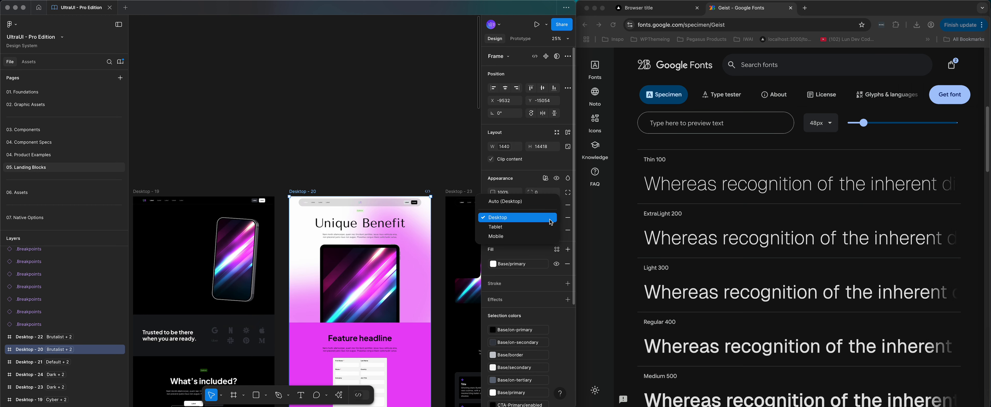
left_click(536, 236)
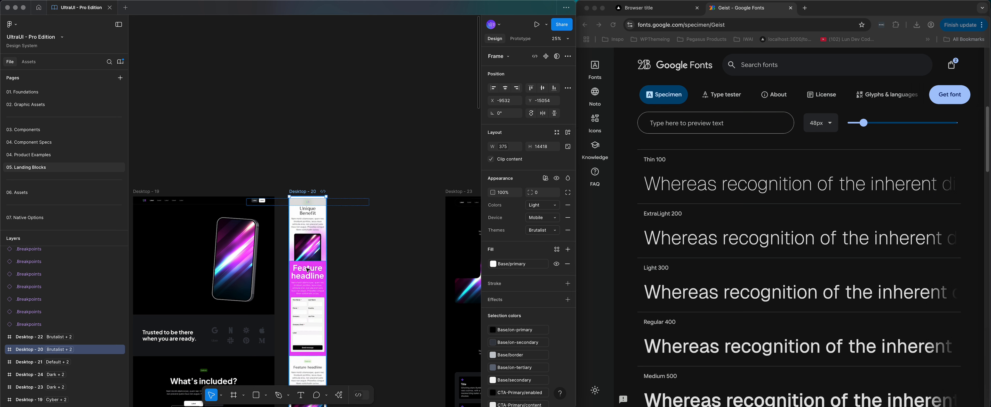
left_click(550, 220)
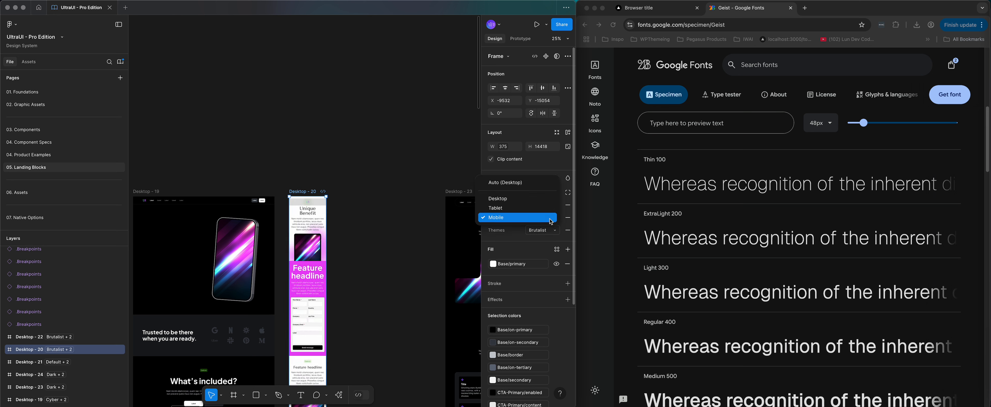
left_click(540, 198)
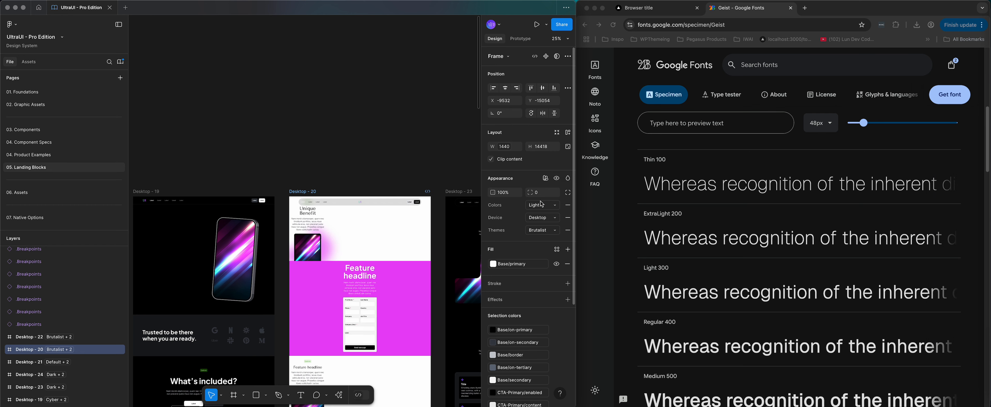
left_click(385, 160)
scroll(389, 163, "down", 6)
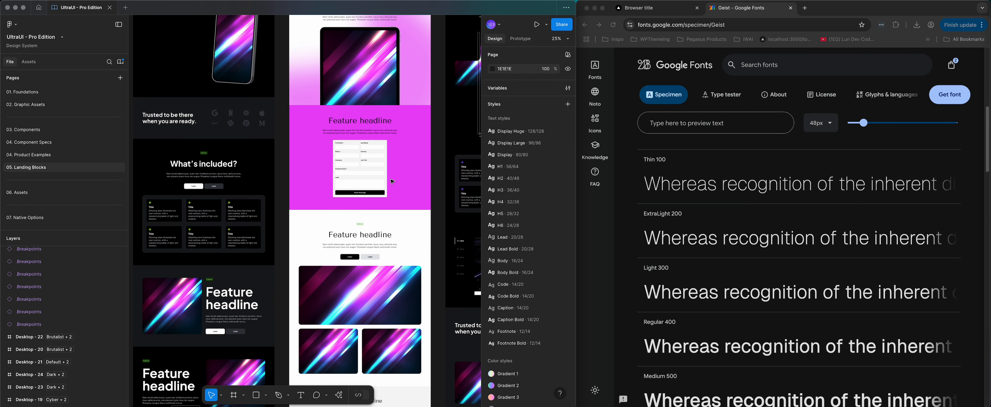
scroll(394, 170, "up", 3)
Try the Cyber and Default modes of the Themes collection on the Desktop - 20 frame and restore Brutalist
left_click(394, 170)
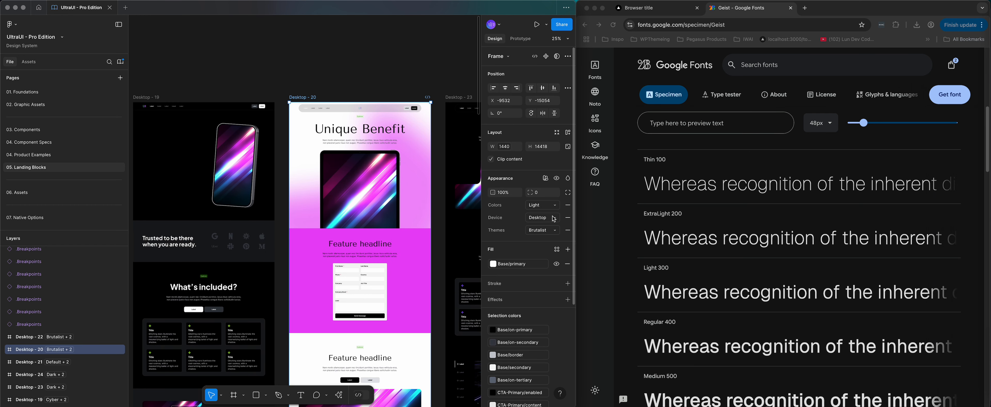
left_click(555, 233)
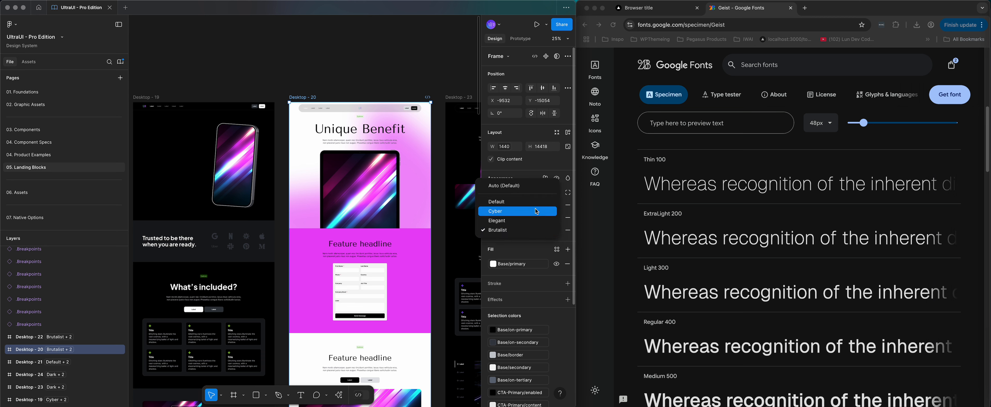
left_click(537, 212)
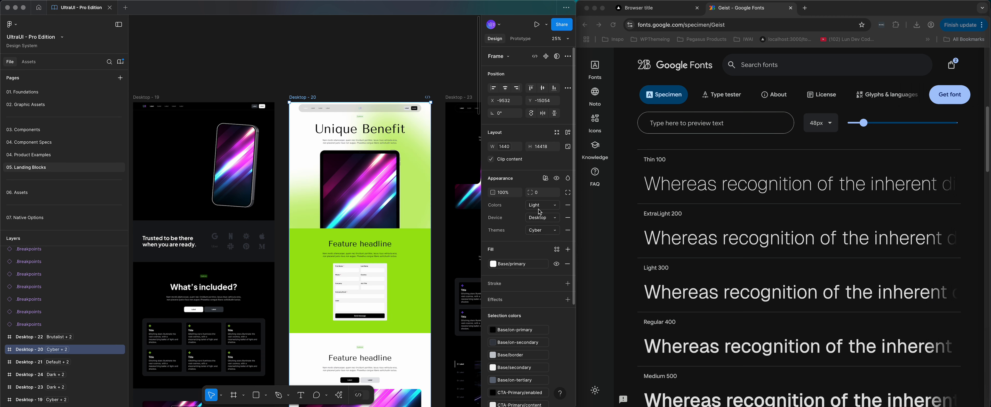
left_click(545, 232)
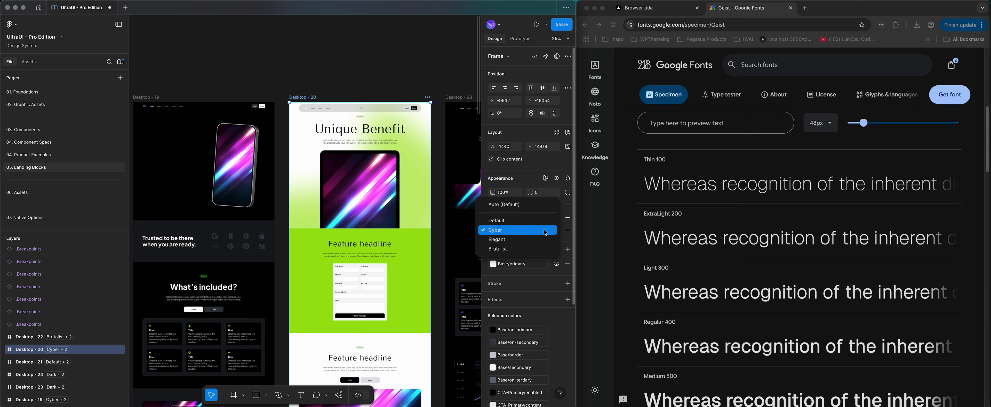
left_click(532, 221)
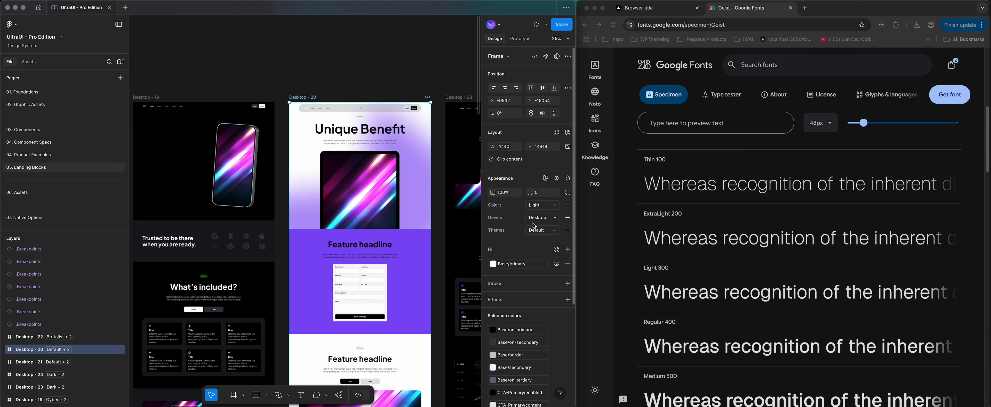
left_click(544, 231)
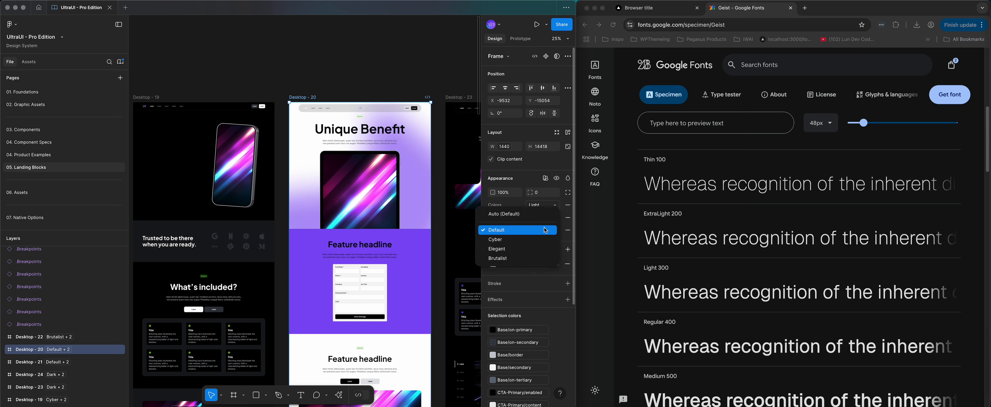
left_click(538, 258)
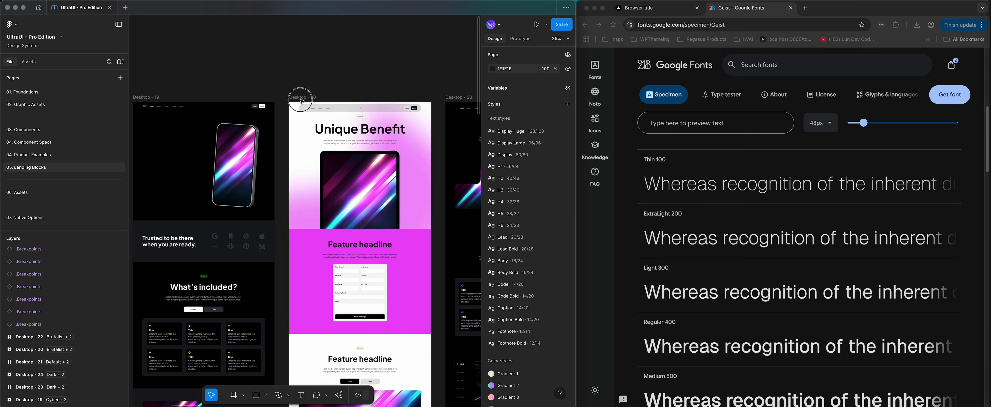
key("Escape")
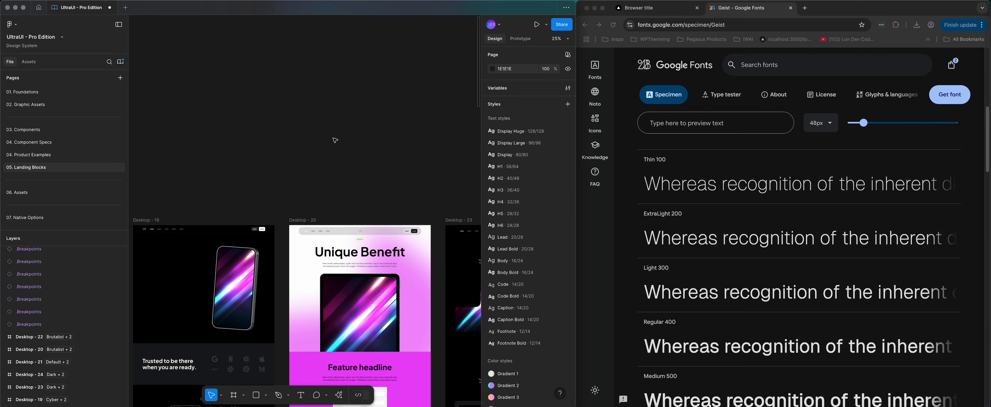
scroll(336, 143, "down", 2)
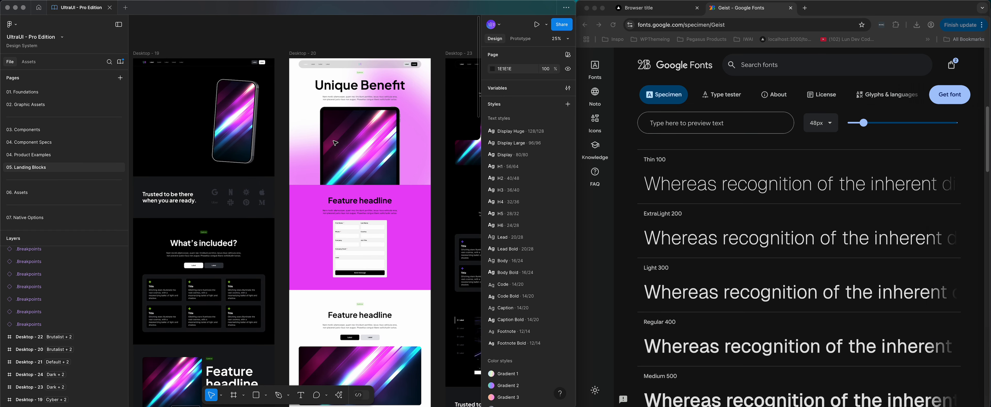